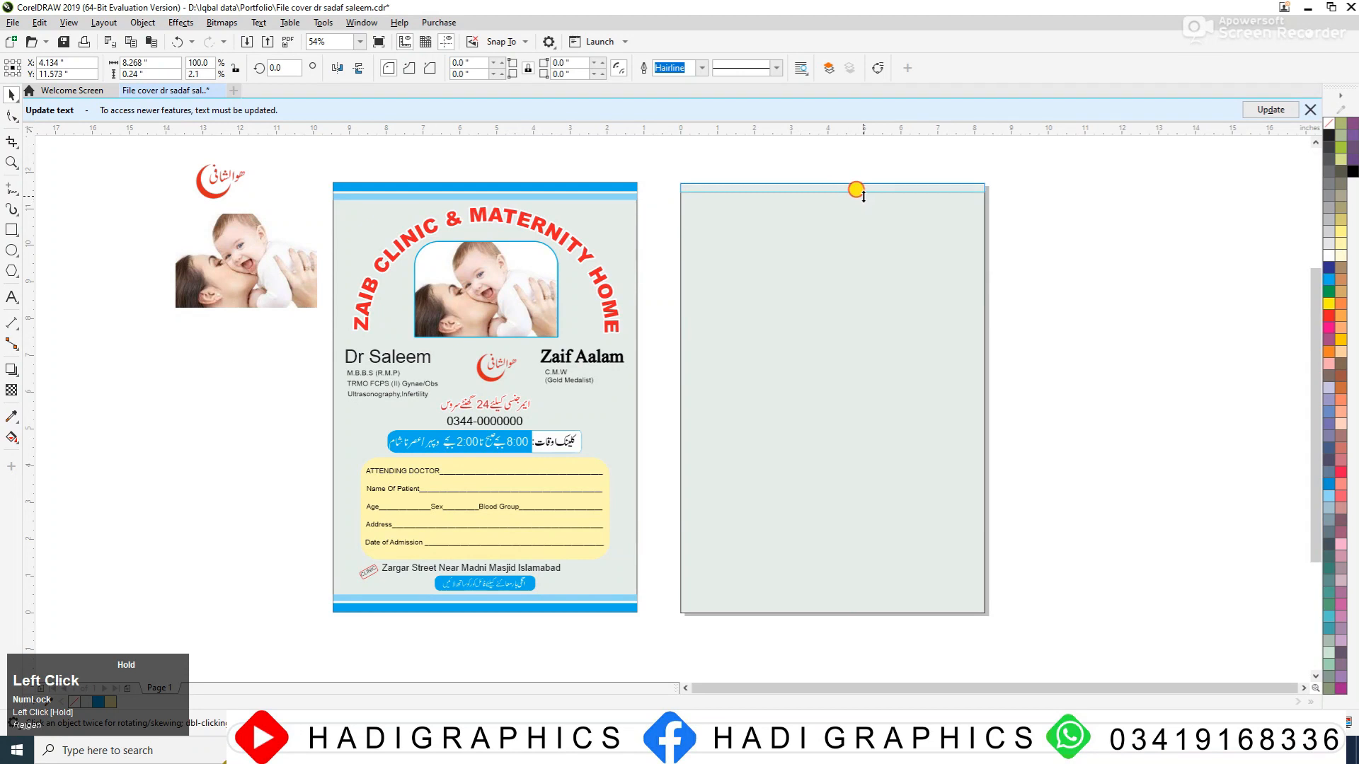
- Fill the strip along the blank page's upper edge with cyan-blue and remove its outline
click(1330, 281)
key(F2)
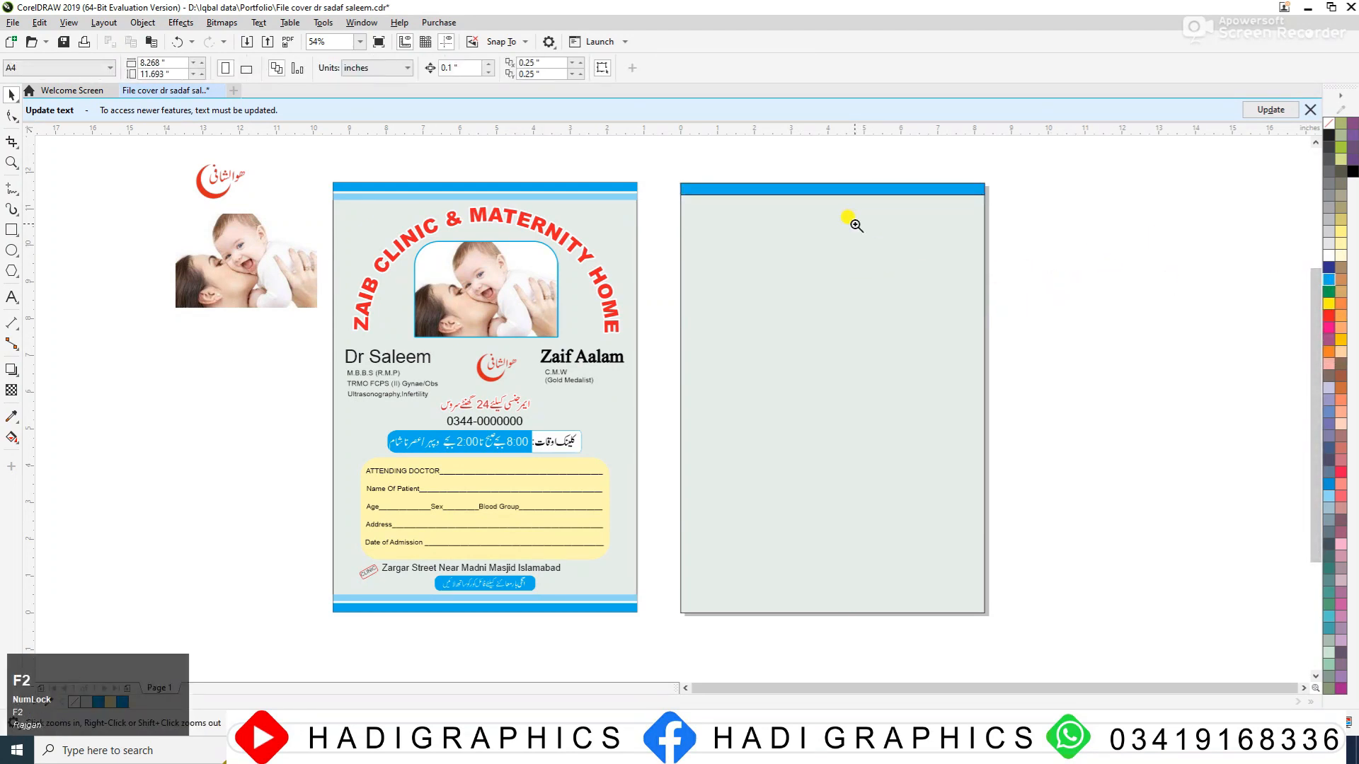
drag(665, 176, 1065, 229)
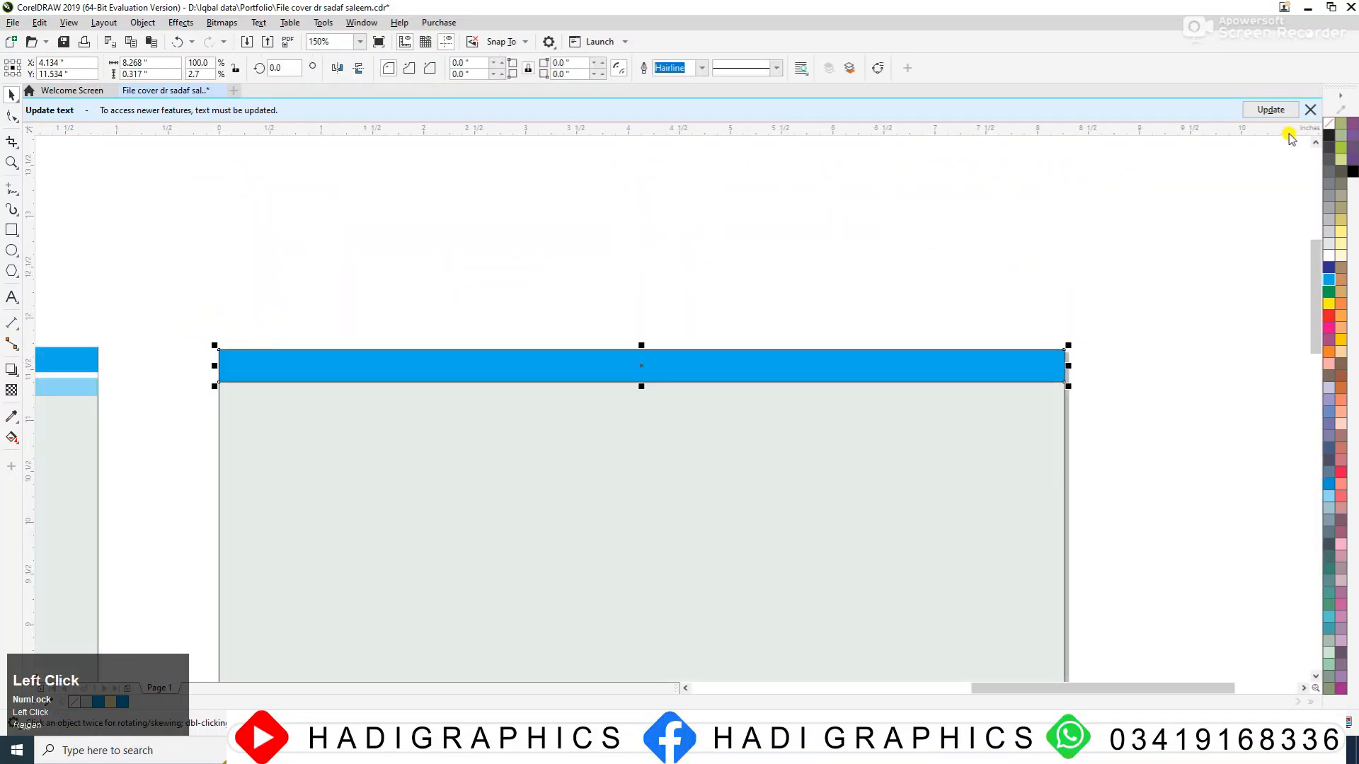
right_click(1330, 125)
- Place a duplicate of the blue strip directly below the original on the new page
key(F2)
drag(194, 293, 564, 416)
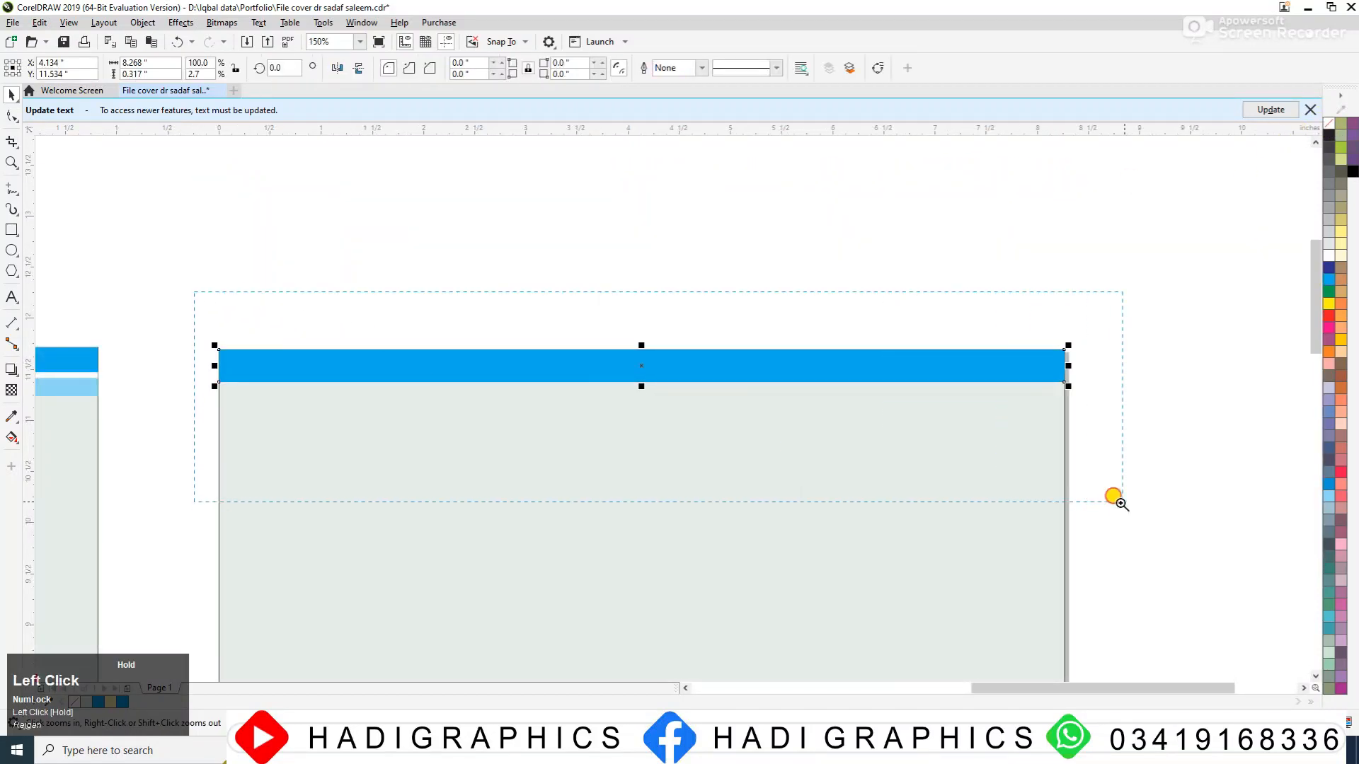
drag(1114, 497, 1115, 498)
drag(644, 402, 667, 430)
ctrl+right_click(667, 430)
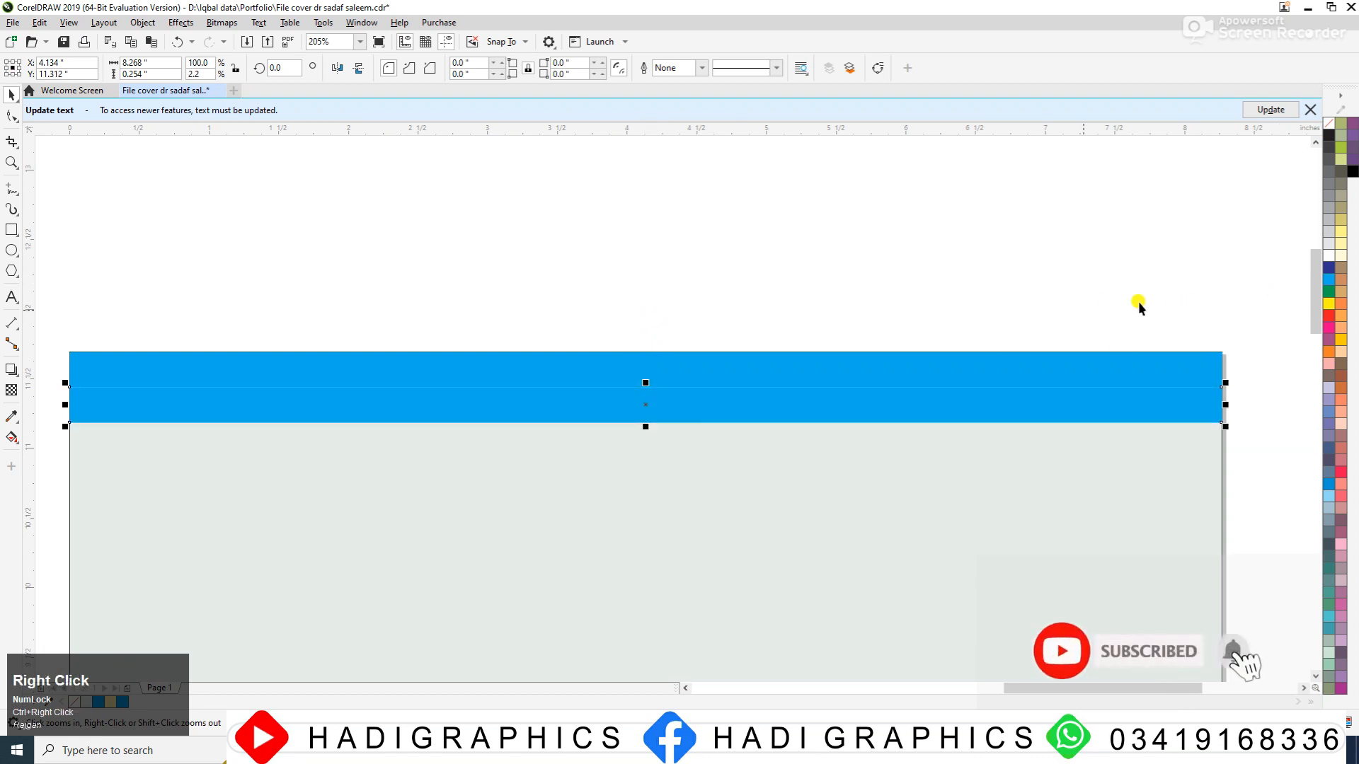
- Recolour the duplicated lower strip with a lighter shade of the same blue
scroll(942, 375, down, 3)
scroll(817, 388, up, 3)
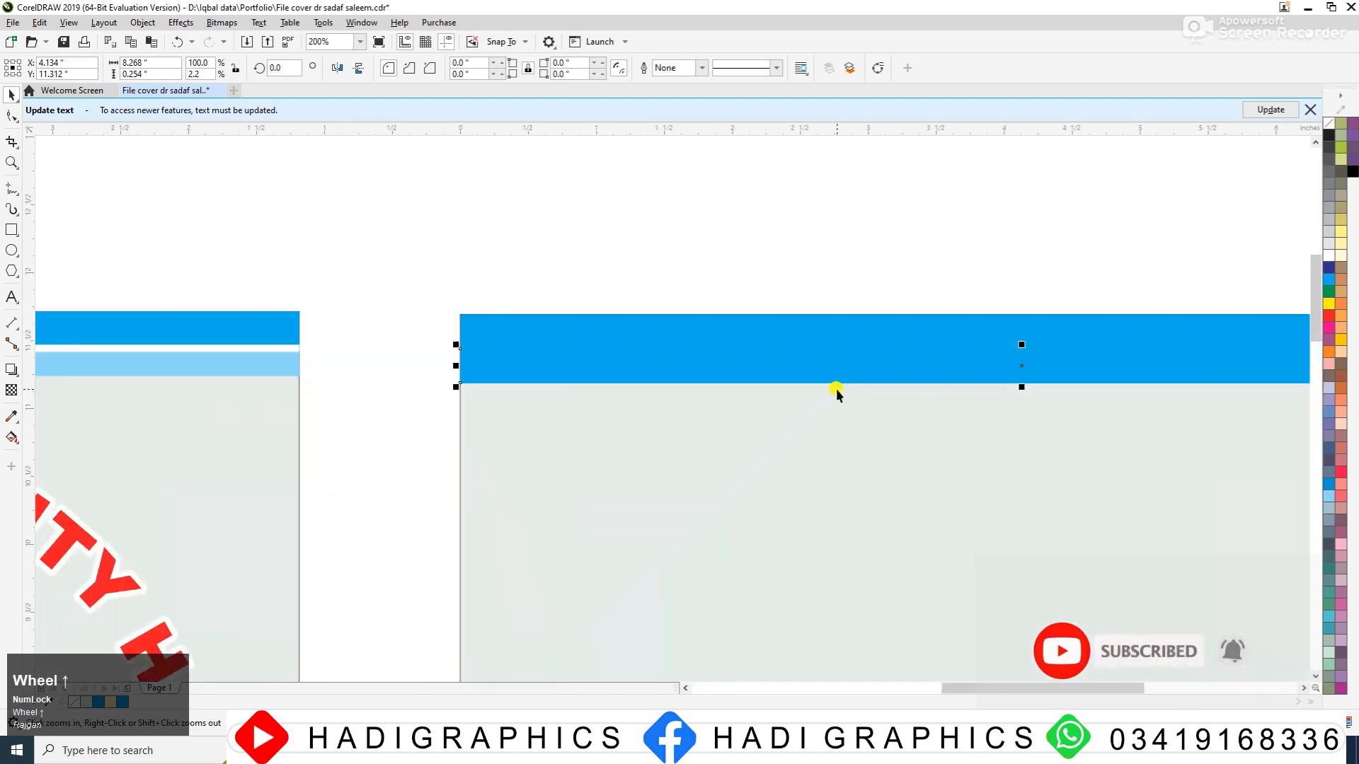
click(1330, 283)
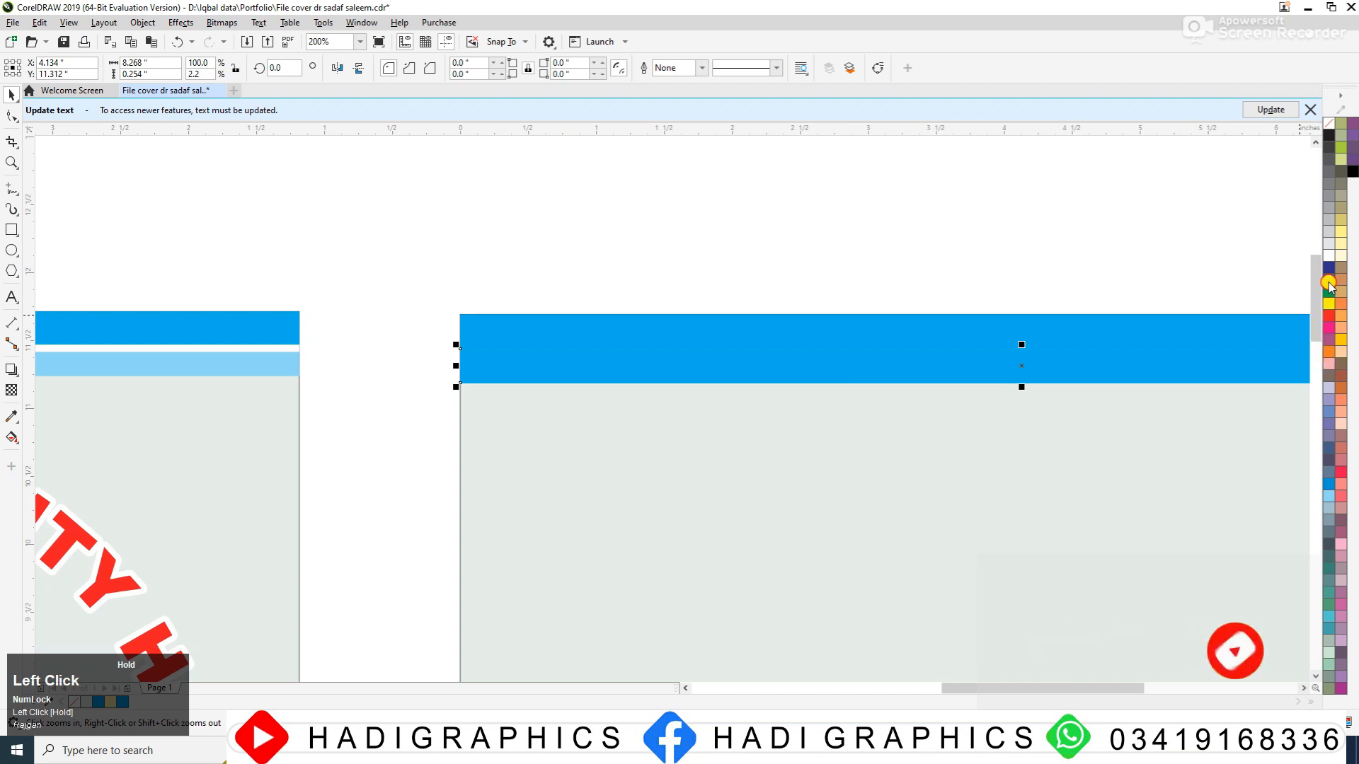
click(1260, 308)
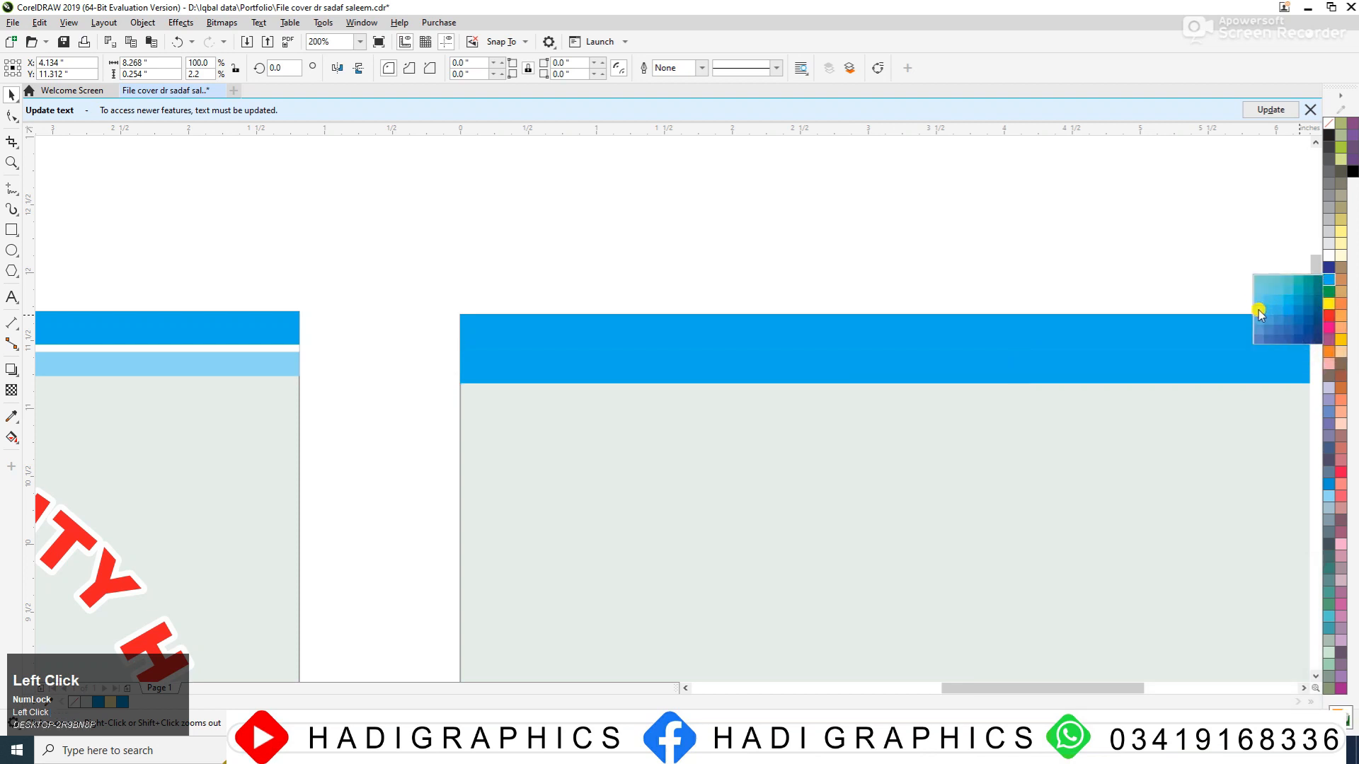
click(1058, 280)
- Draw a straight horizontal line across the full page width along the seam between the two blue strips
click(11, 190)
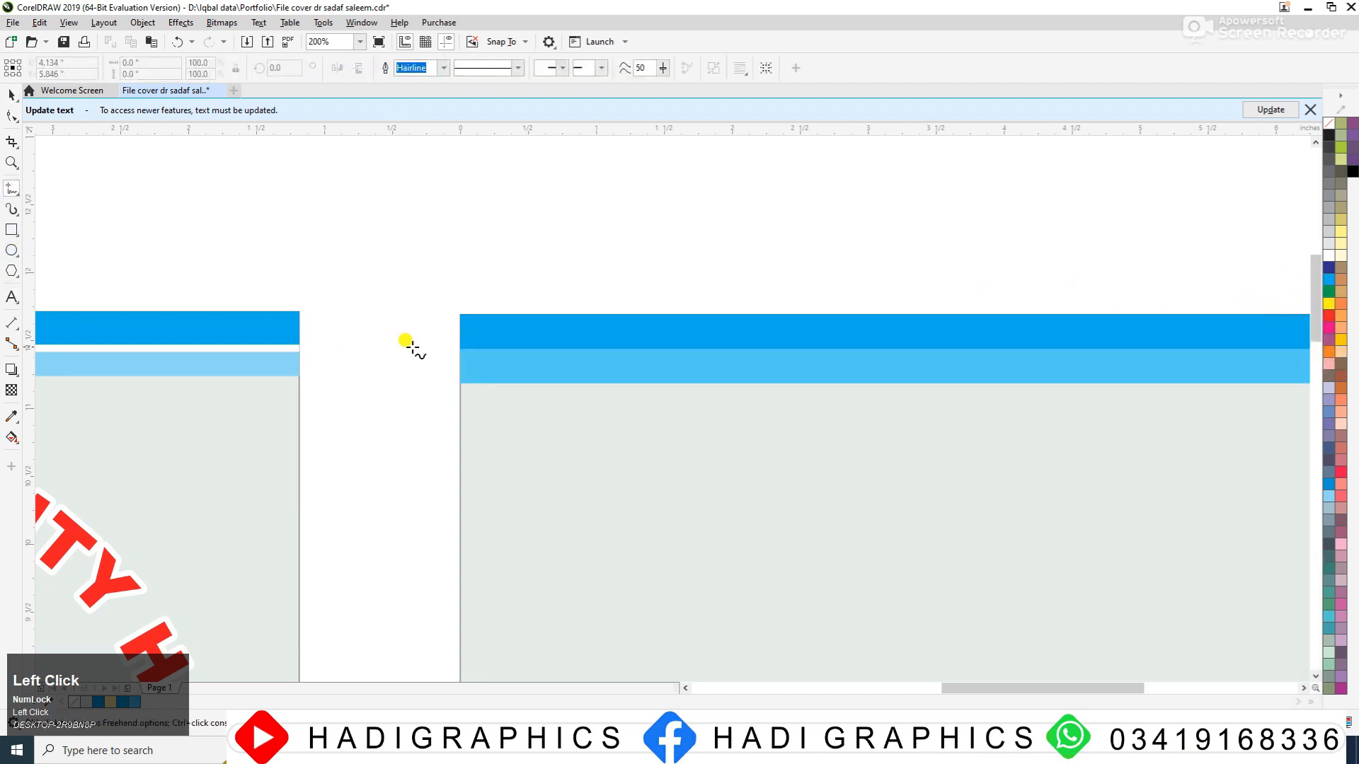
click(460, 349)
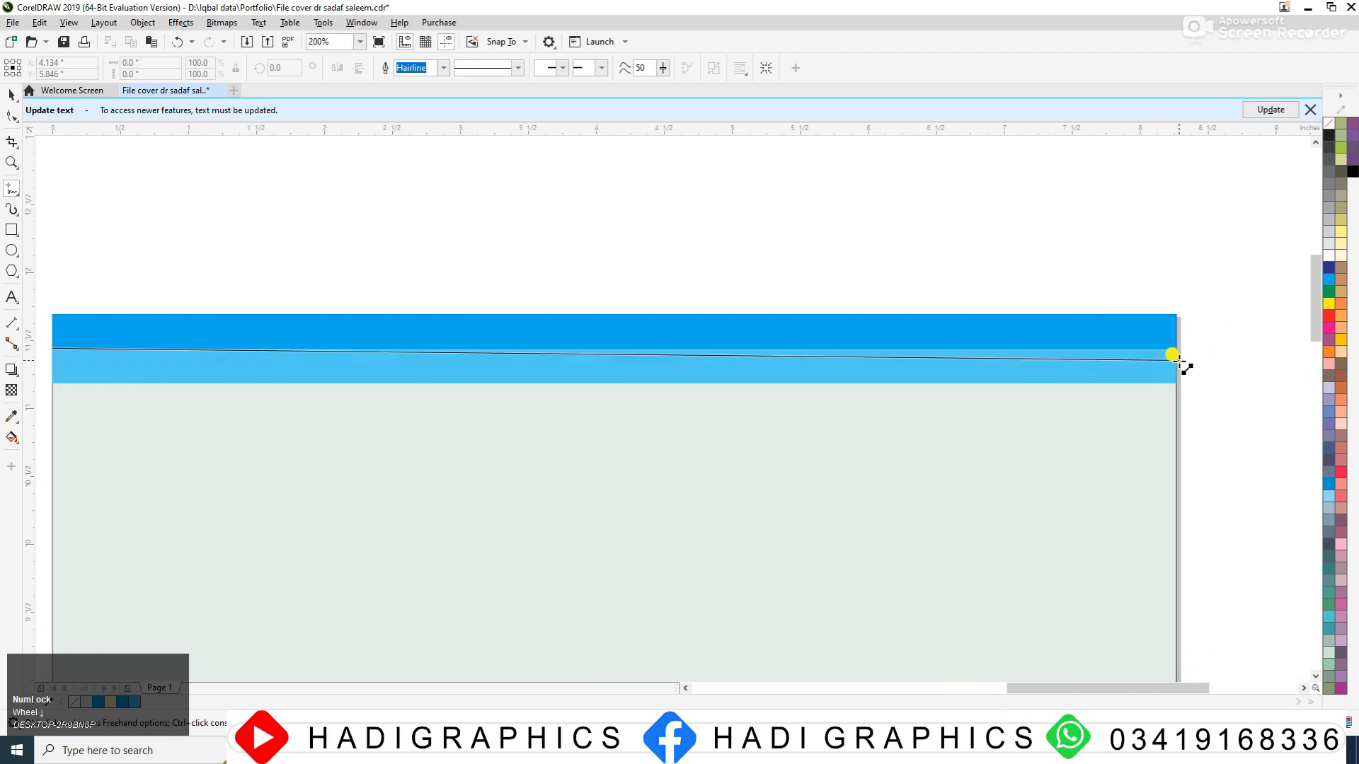
ctrl+click(1177, 366)
key(space)
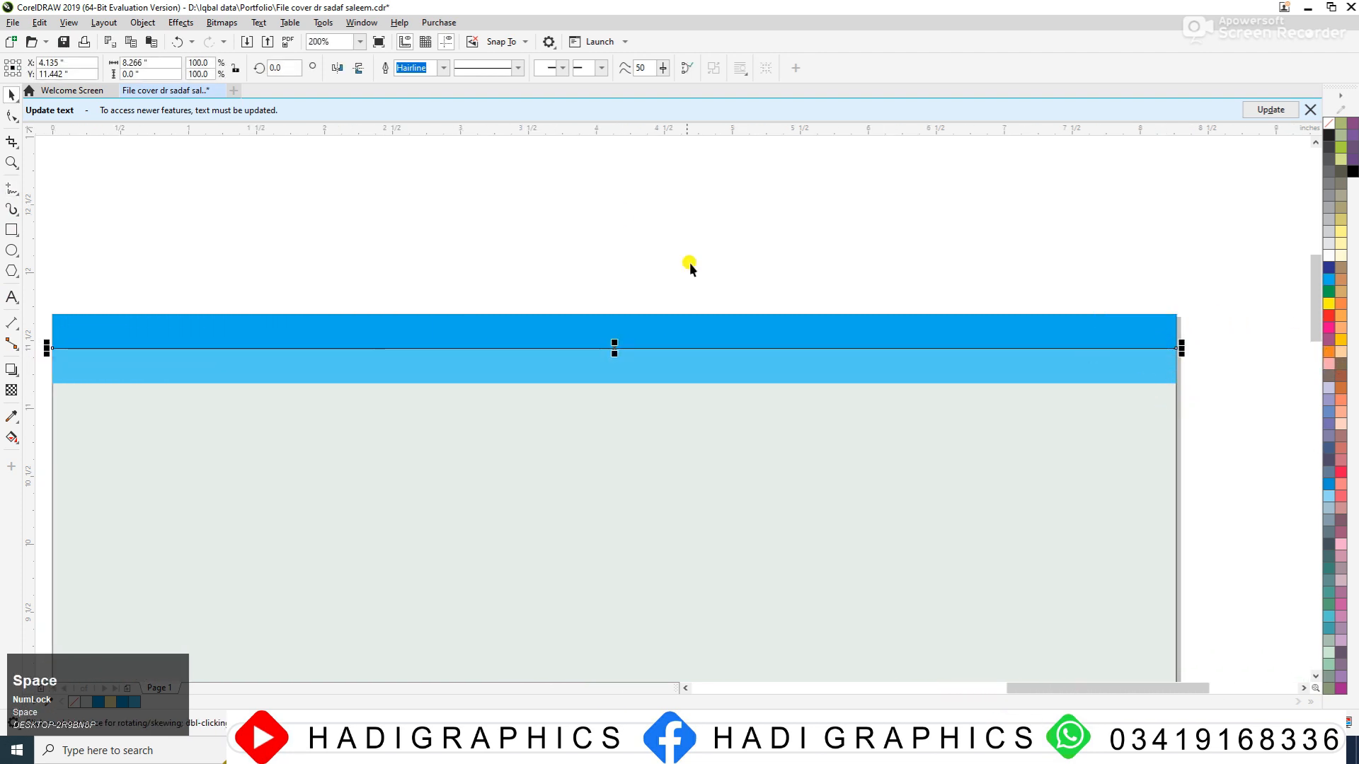
- Colour the line between the two blue strips white and thicken it to more than 2.0 pt
click(443, 68)
click(399, 146)
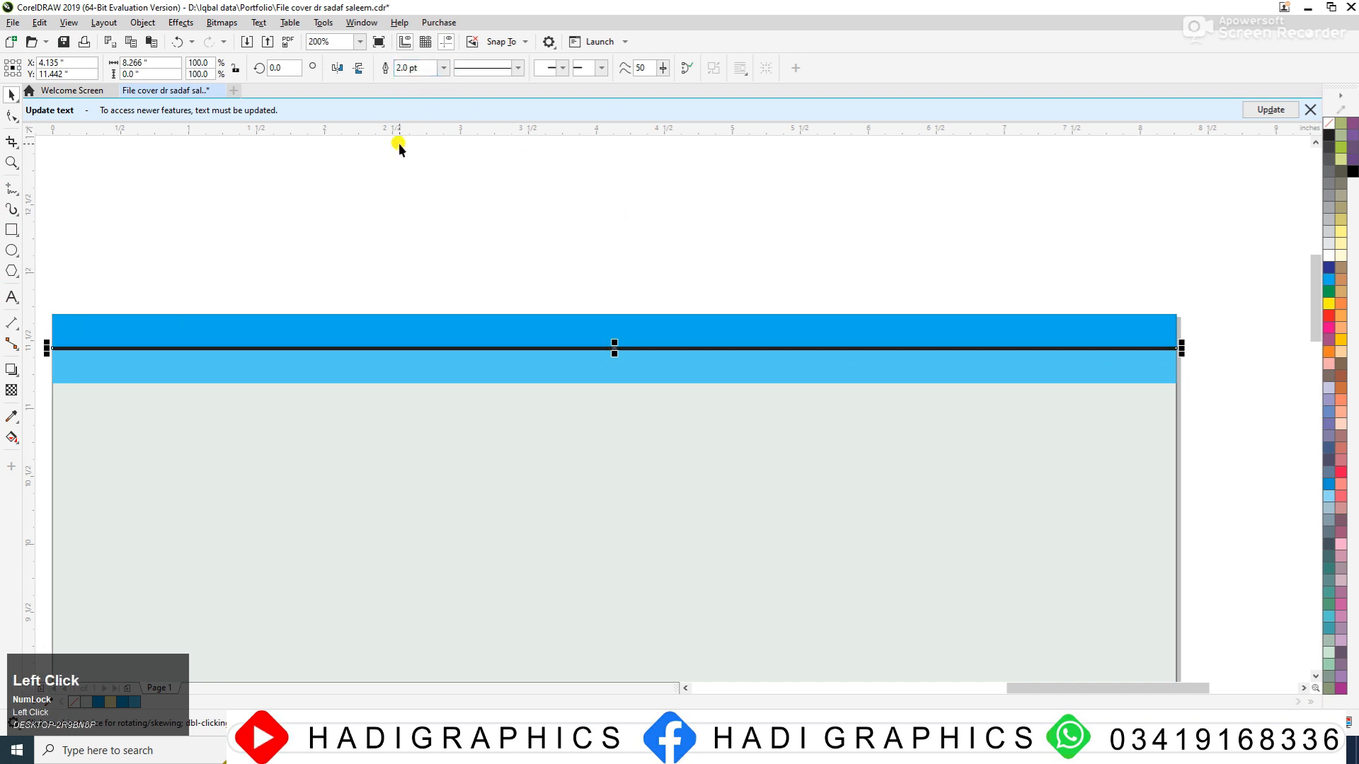
right_click(1331, 249)
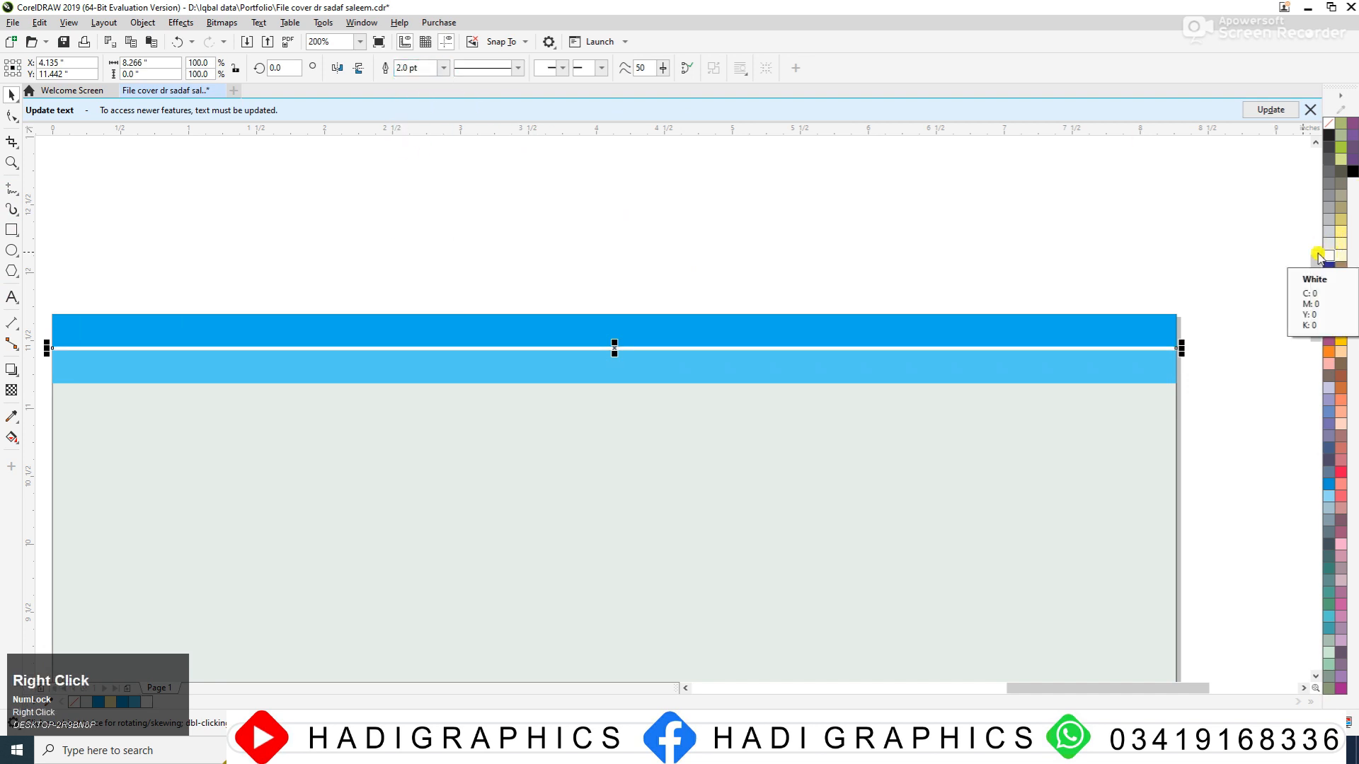
click(954, 262)
click(575, 345)
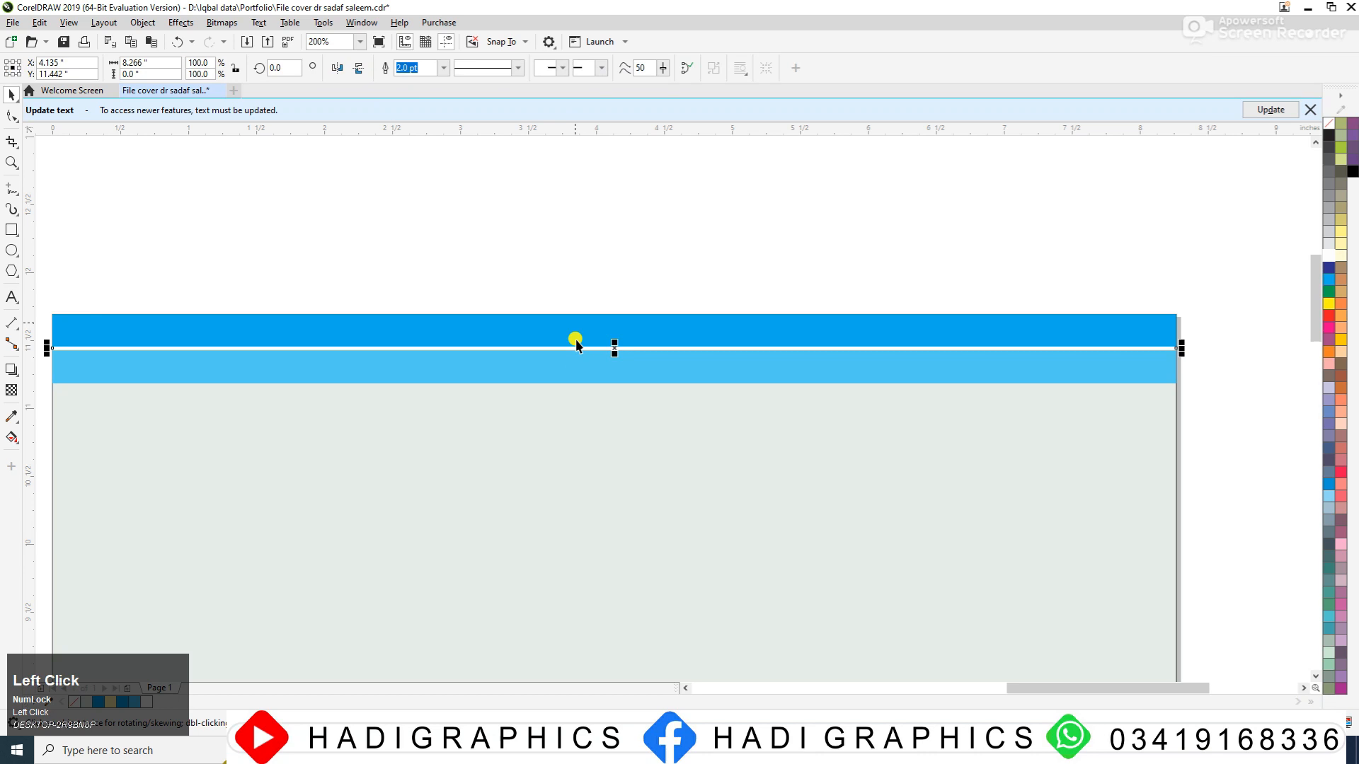
click(445, 68)
click(404, 155)
click(474, 181)
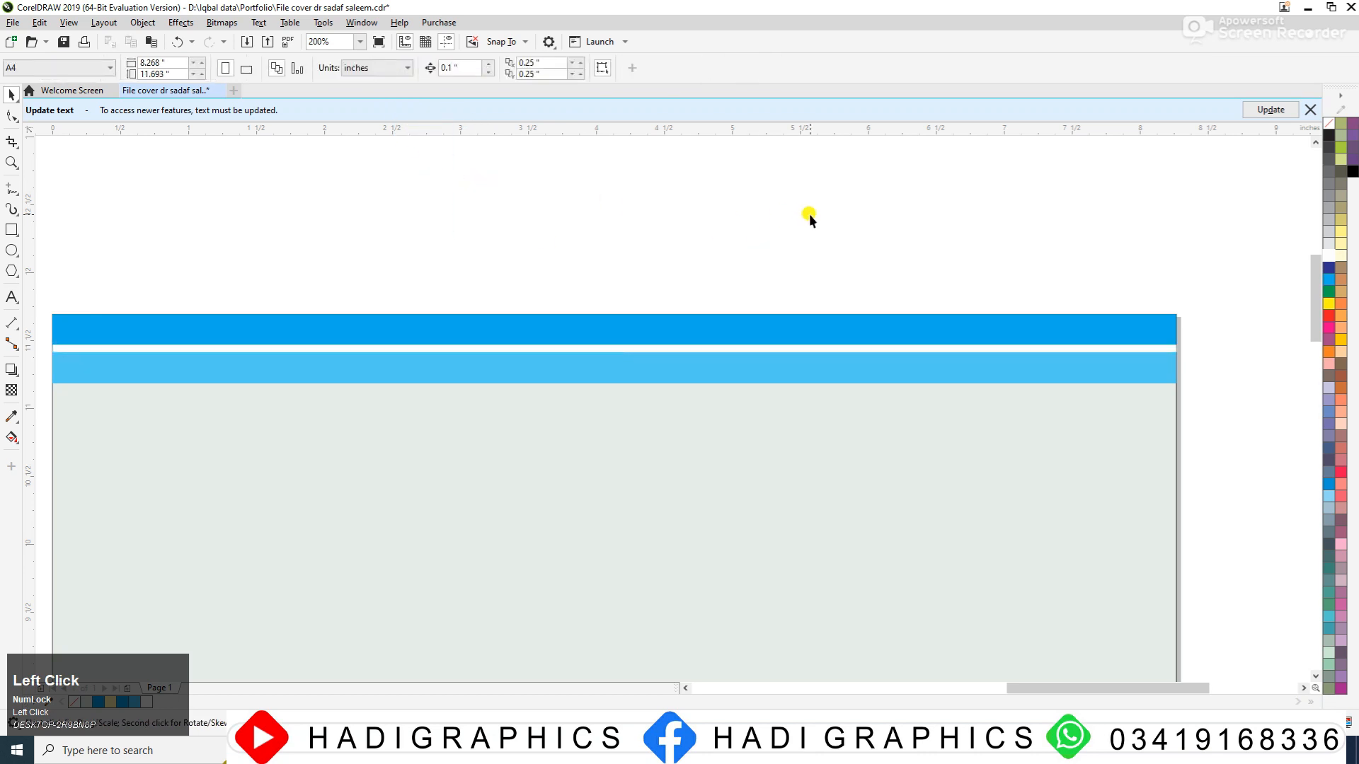
- Copy both blue strips with their white divider straight down to the page's lower edge
key(F3)
key(F3)
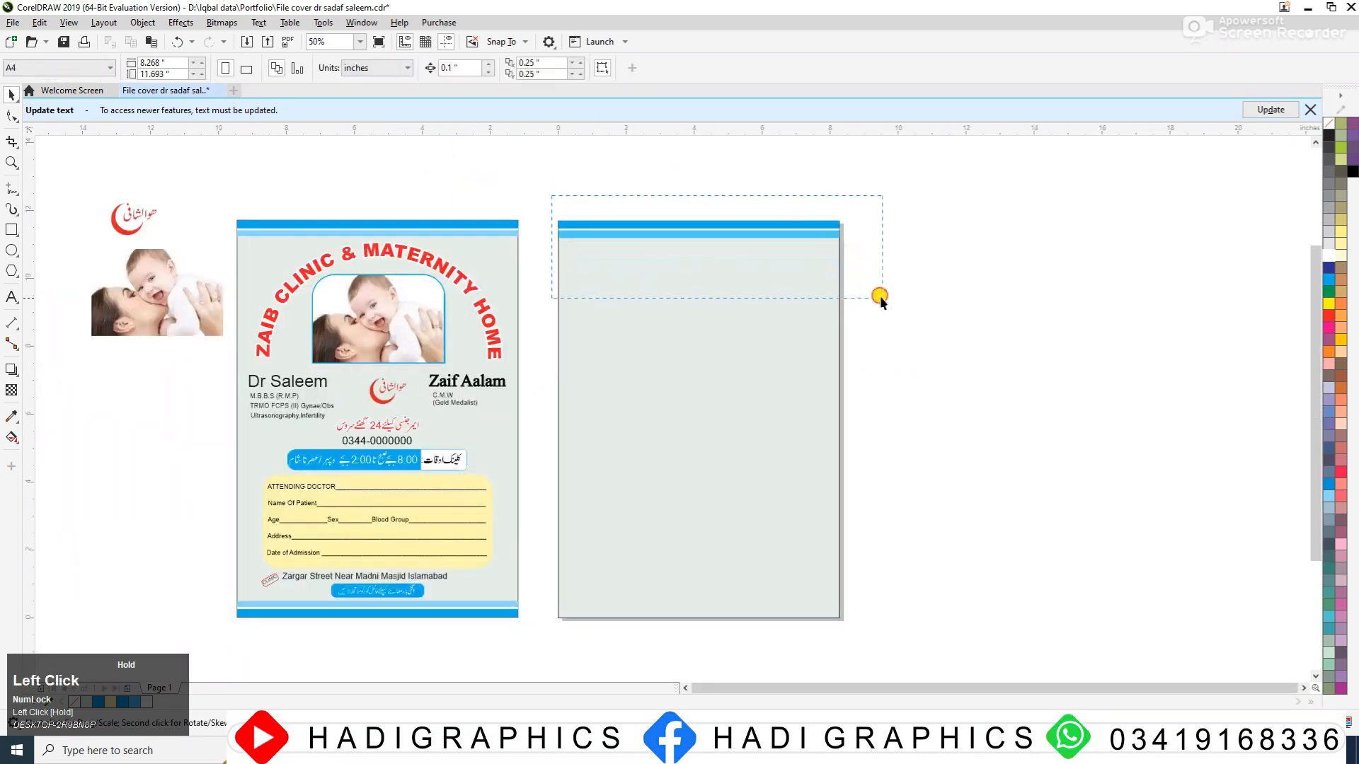
drag(880, 299, 880, 298)
drag(705, 235, 716, 616)
ctrl+right_click(717, 616)
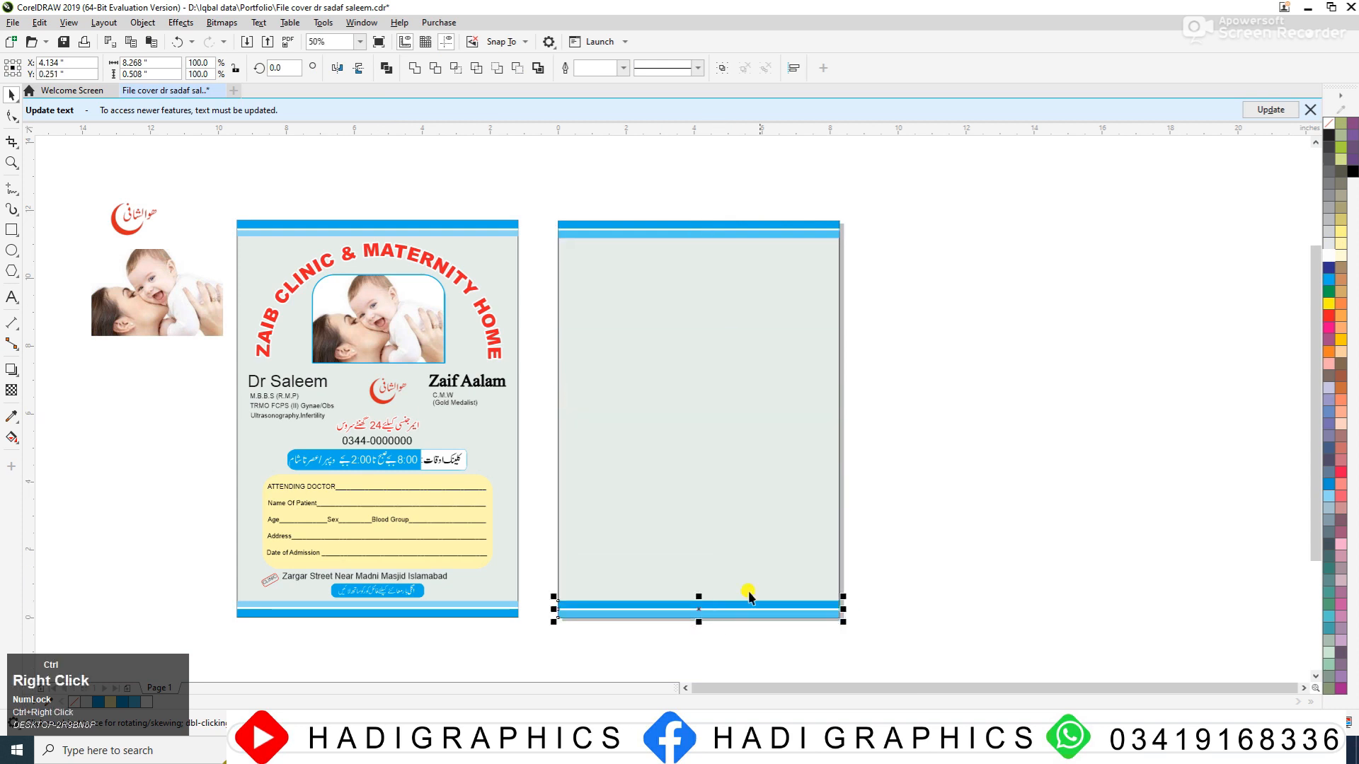
click(889, 501)
- Add the artistic text "zaib clinic & maternity home" to the new page and convert it to UPPERCASE
key(F2)
drag(200, 170, 1061, 516)
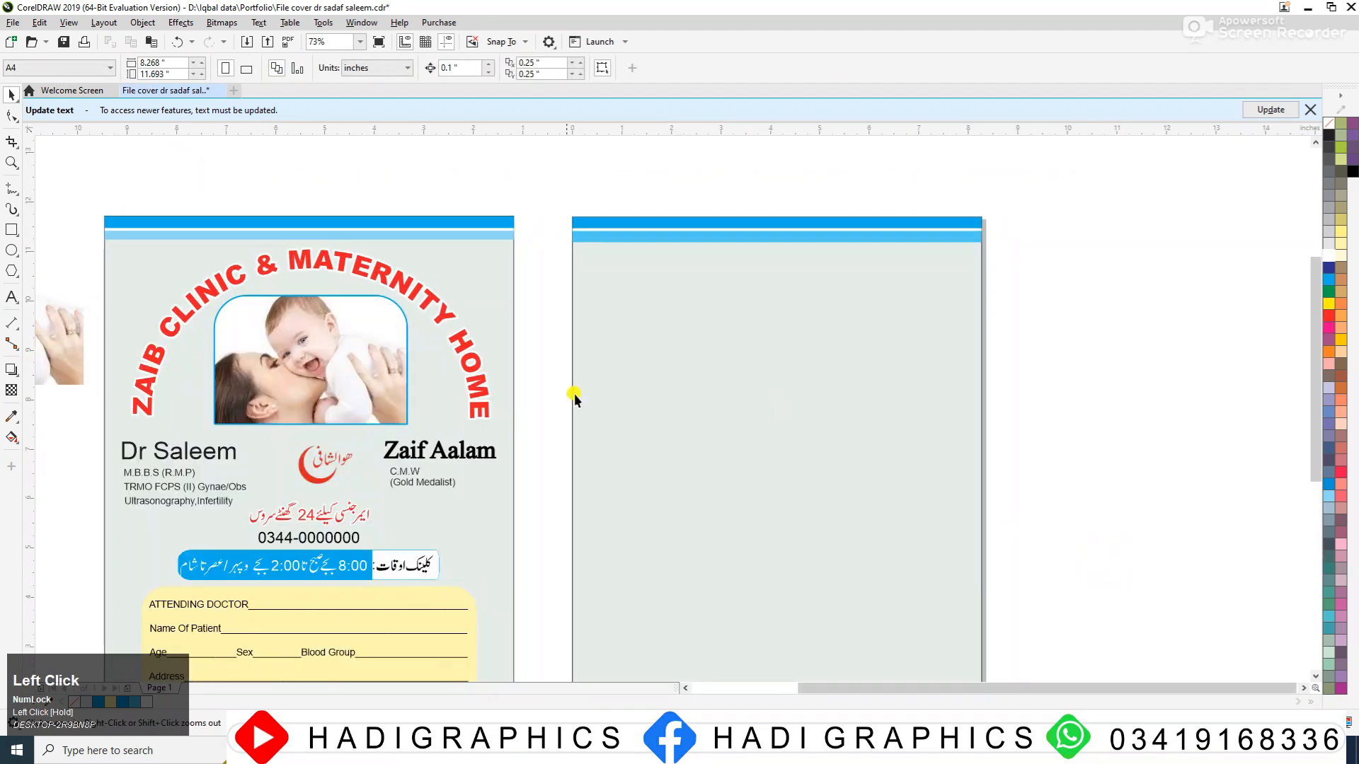
click(10, 303)
click(698, 409)
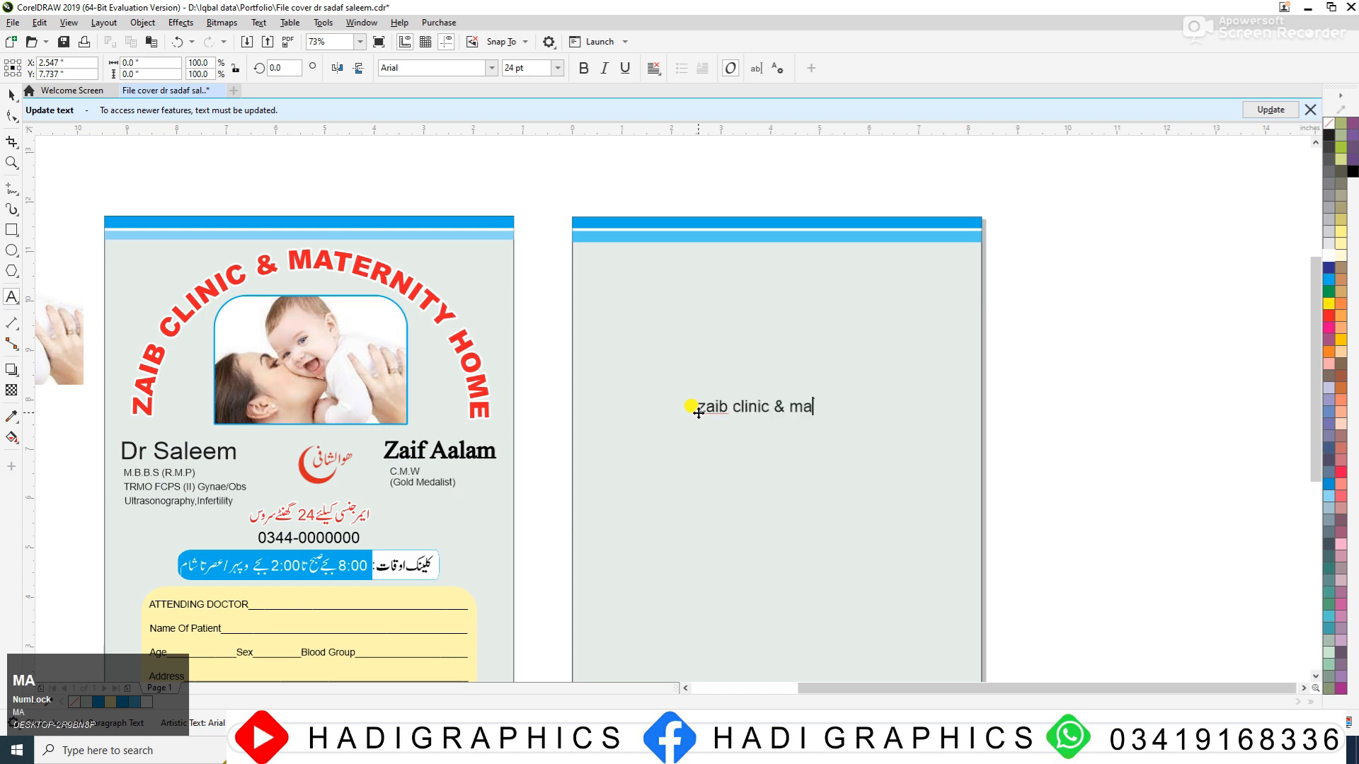
text(zaib clinic & maternity home)
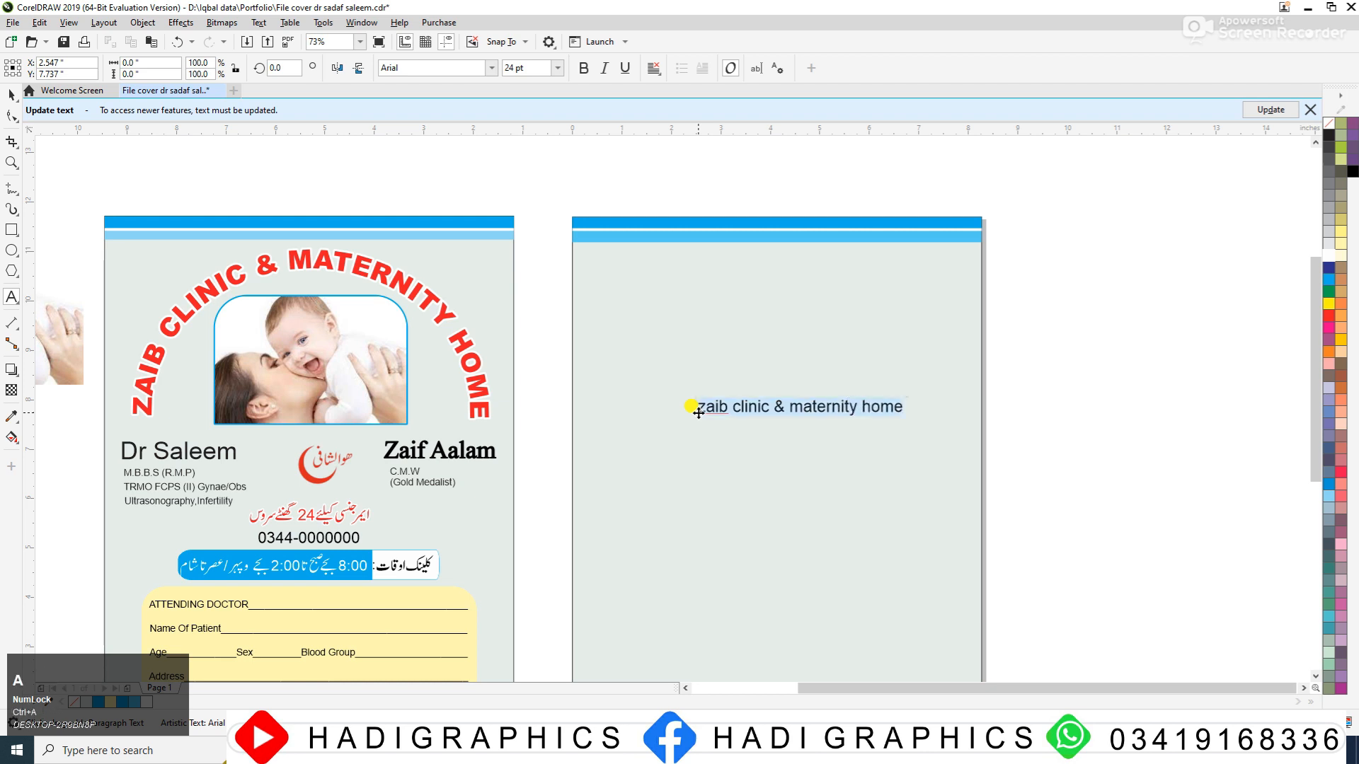
key(shift+F3)
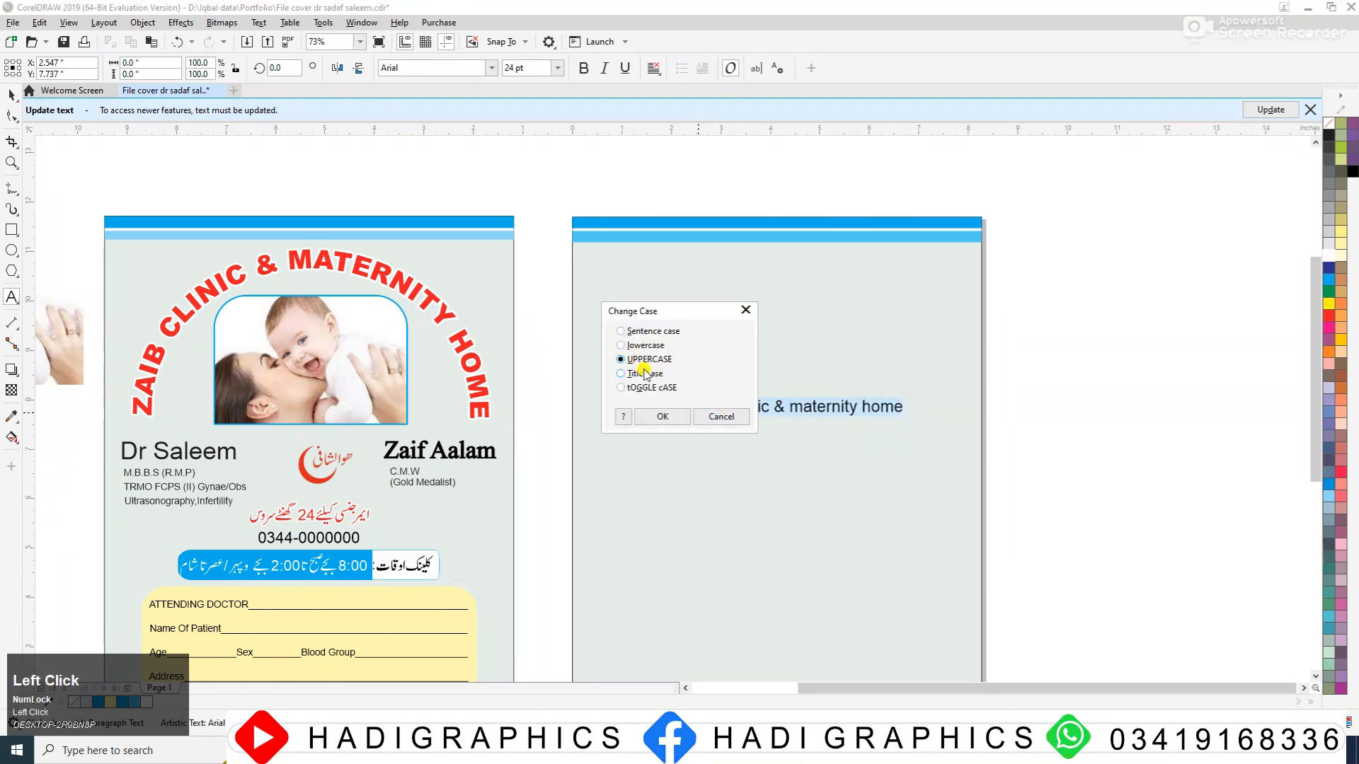
click(655, 417)
click(7, 97)
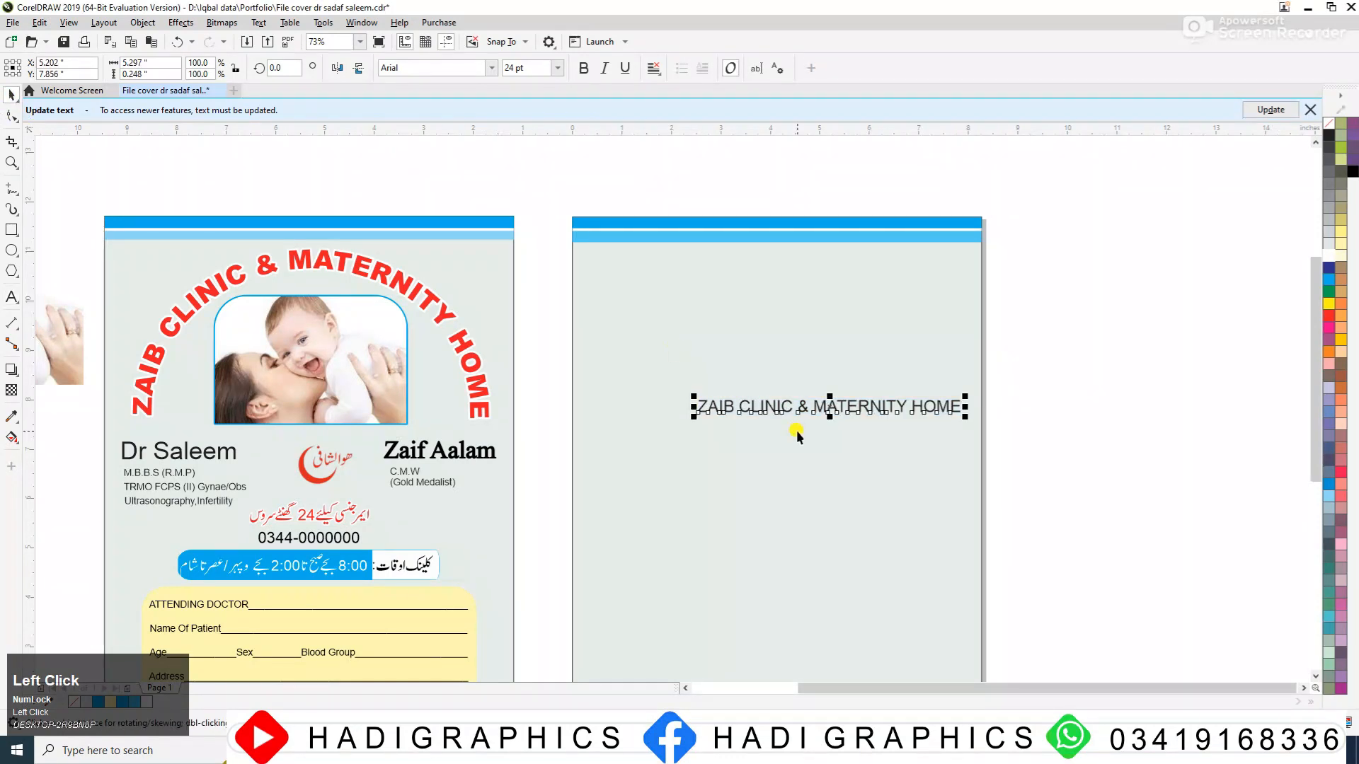
- Move the heading up beneath the upper blue strips and draw a rectangle below it for the photo
drag(798, 416, 736, 294)
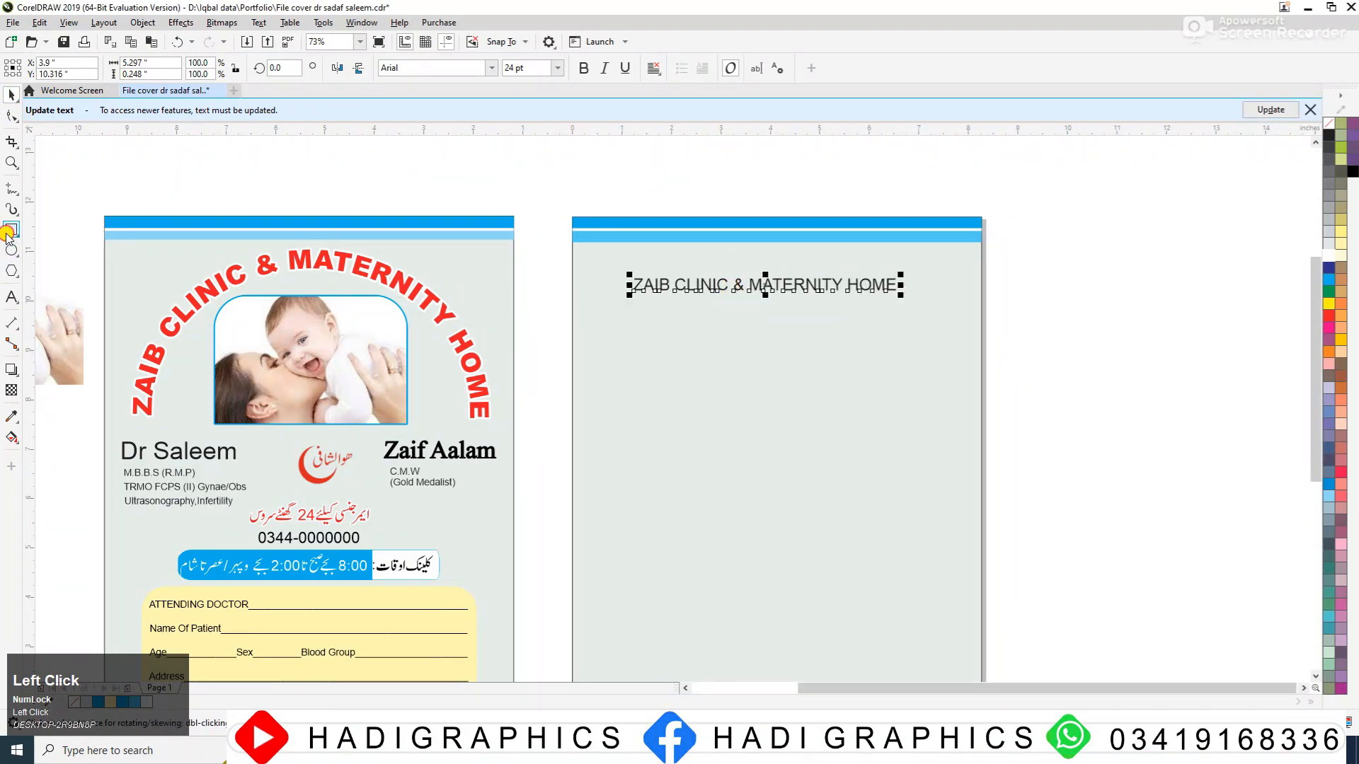
drag(676, 342, 802, 393)
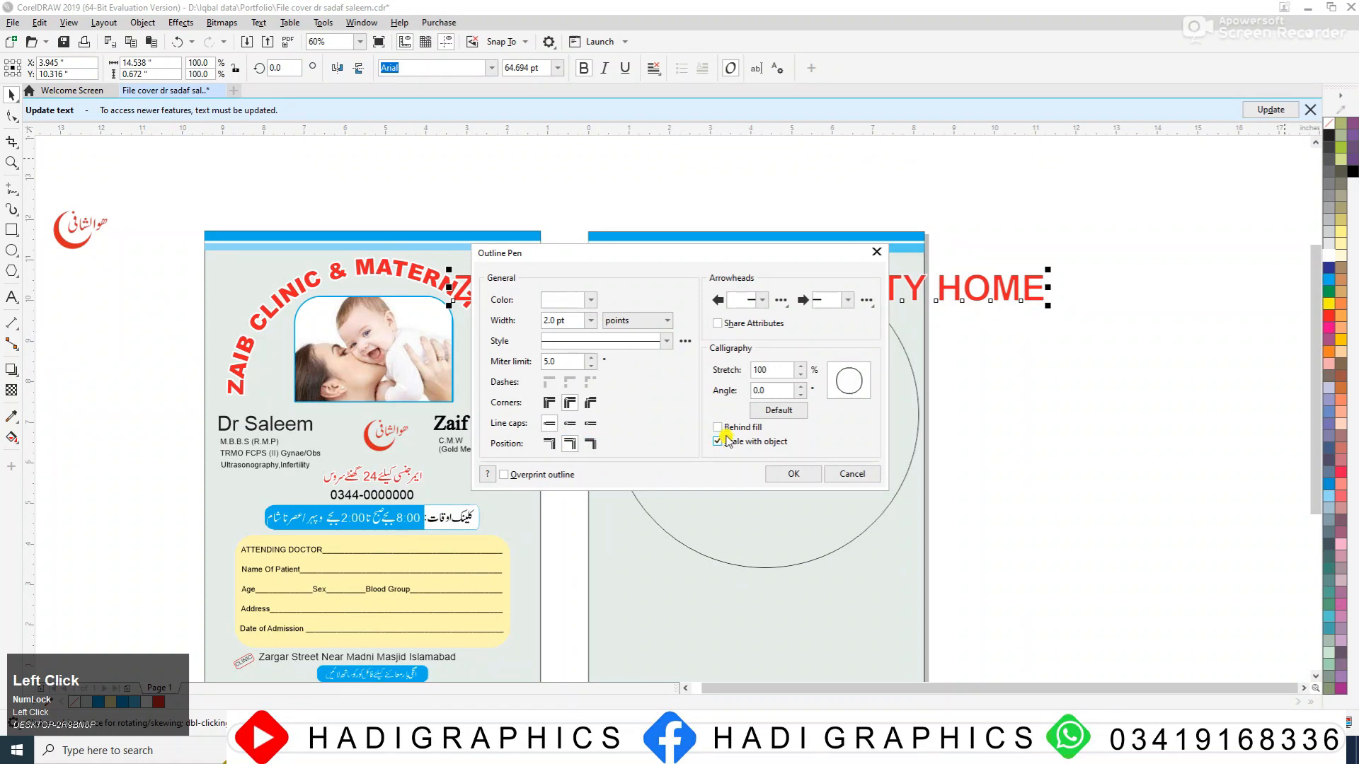
- Place the heading's white outline behind its fill and set the outline width to 8.0 pt
click(719, 427)
click(788, 473)
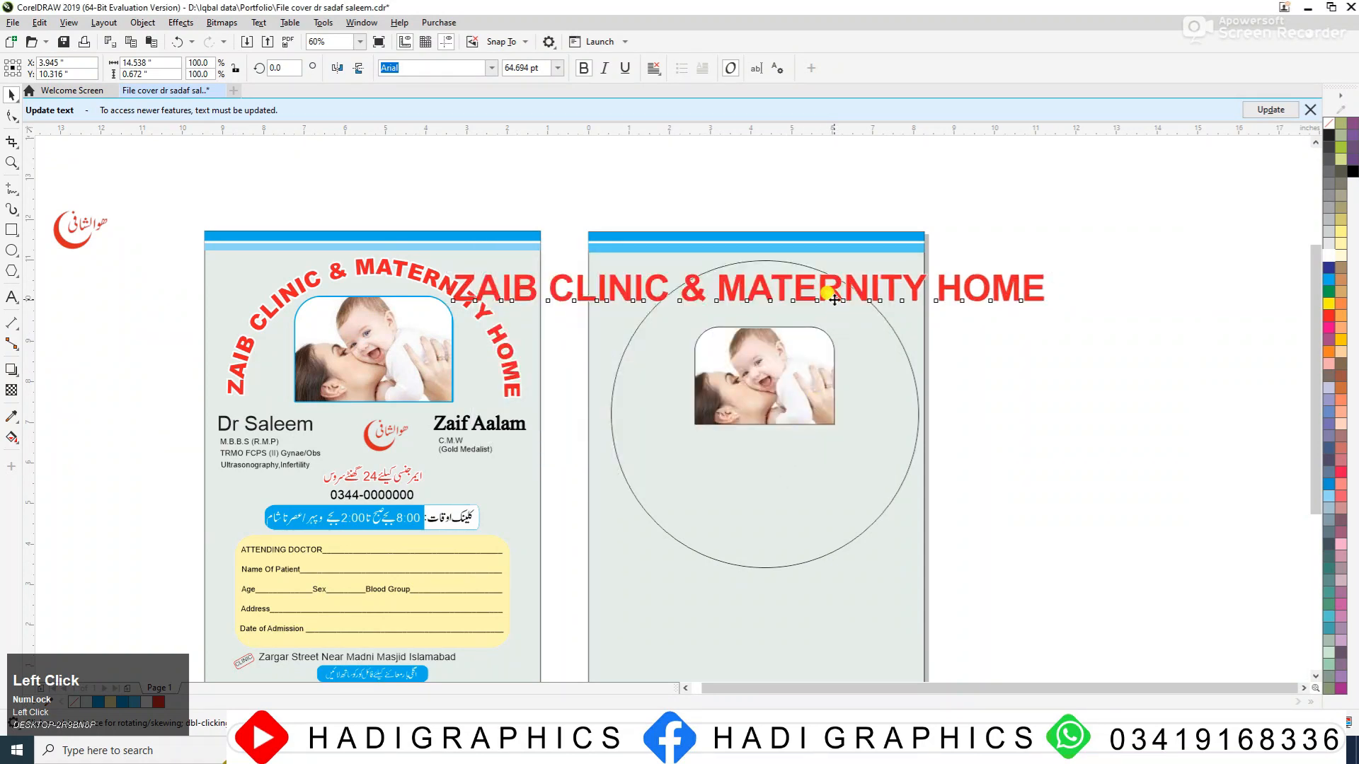
key(F12)
click(591, 321)
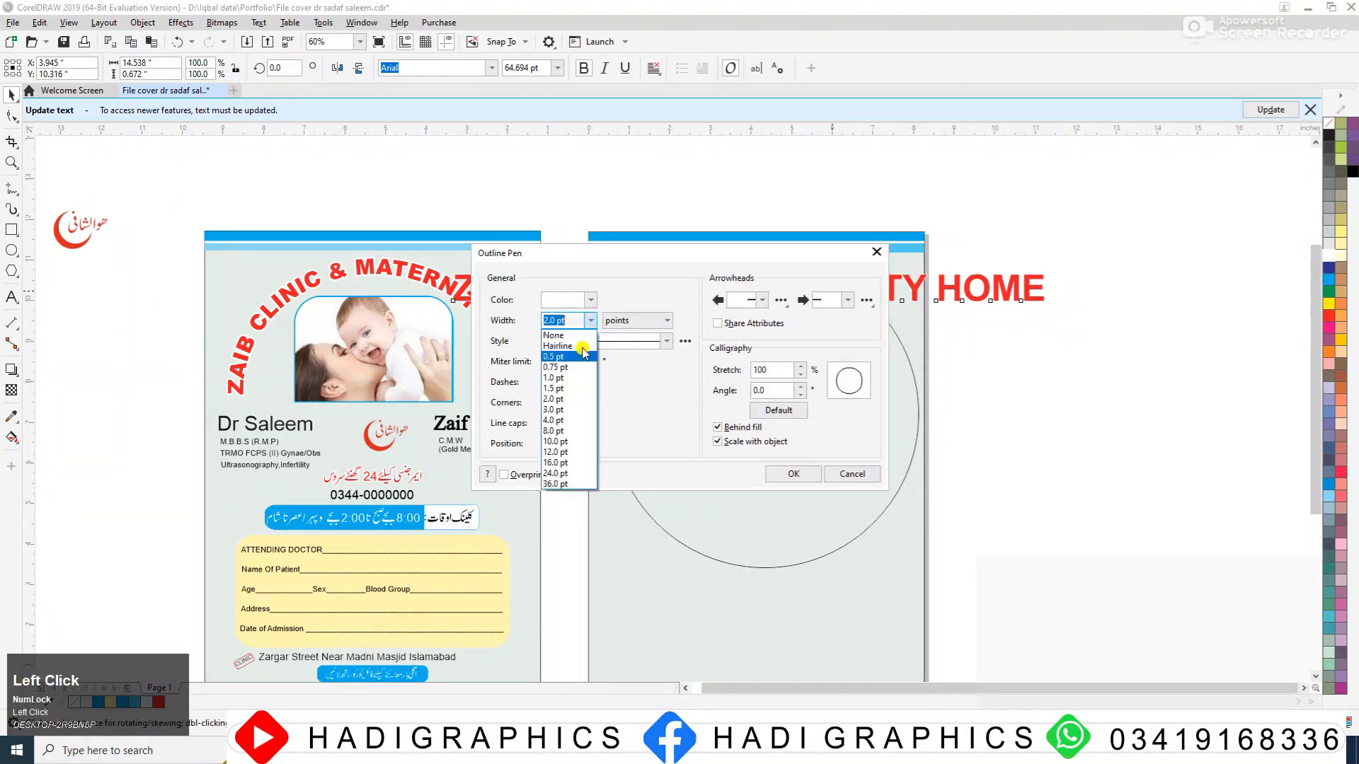
click(557, 430)
click(794, 474)
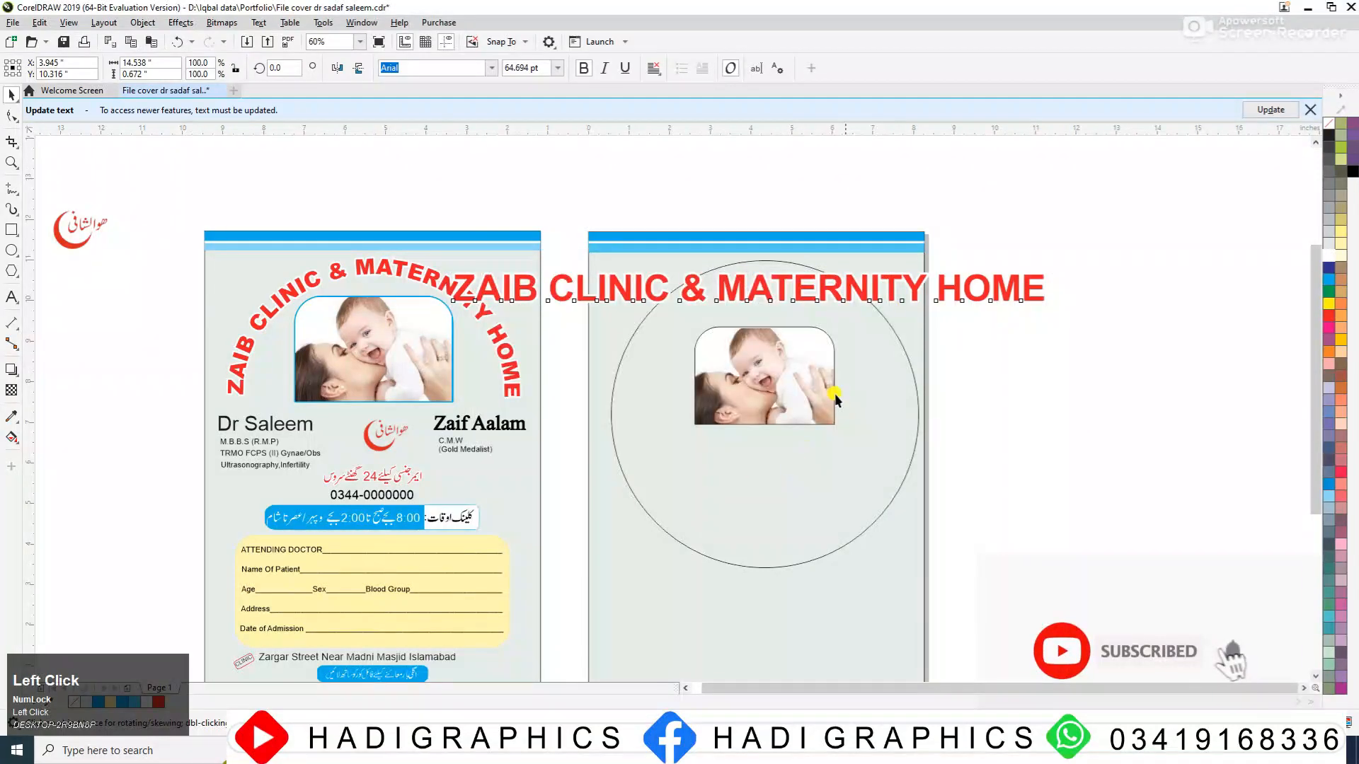
- Move the red heading above the page and fit it to the upper arc of the circle around the photo
drag(884, 294, 842, 246)
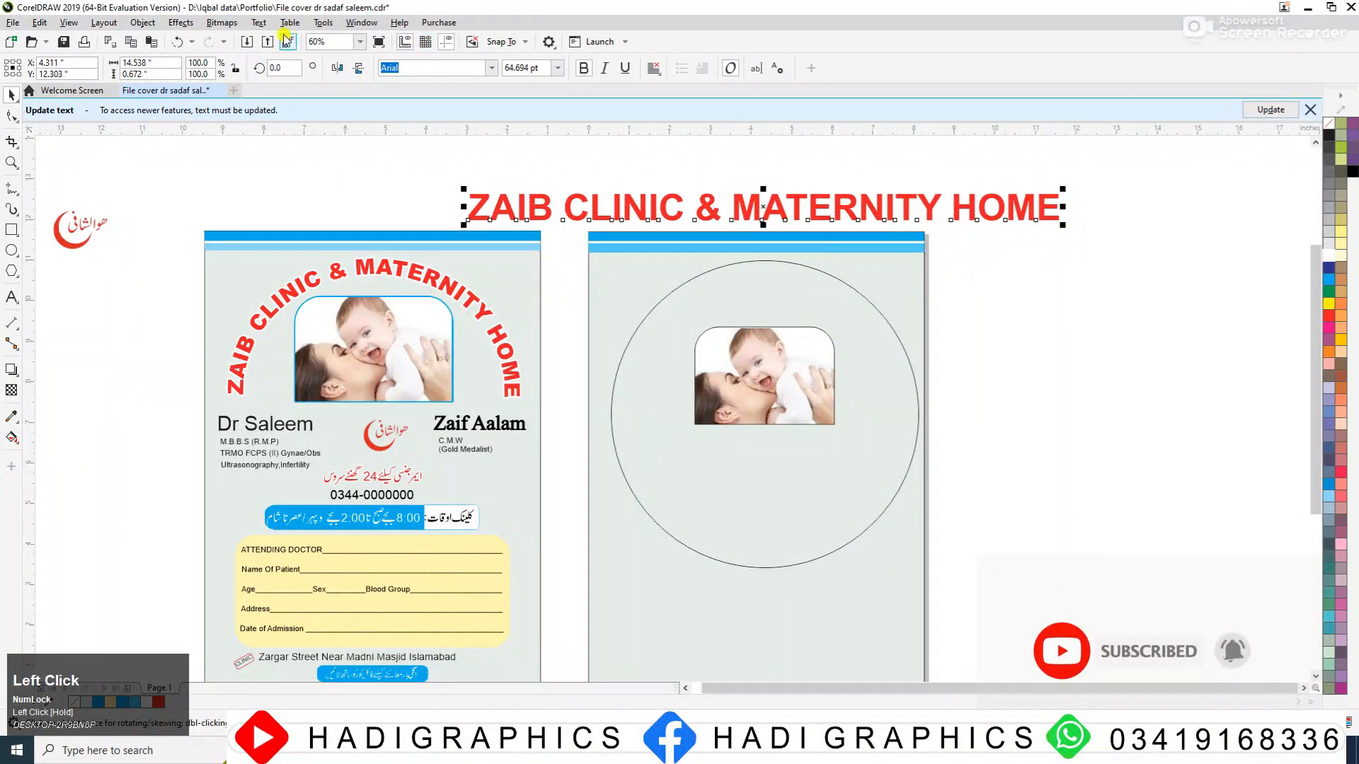
click(259, 23)
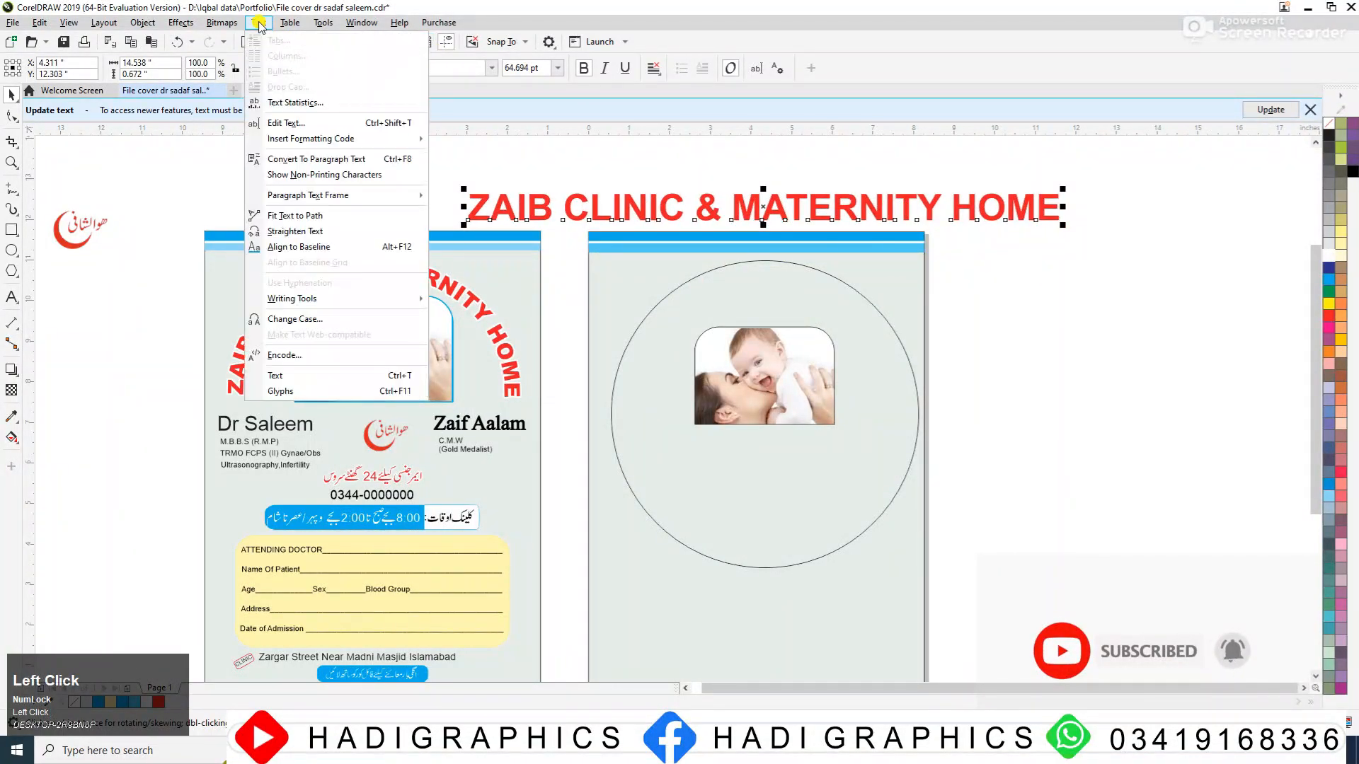
click(288, 217)
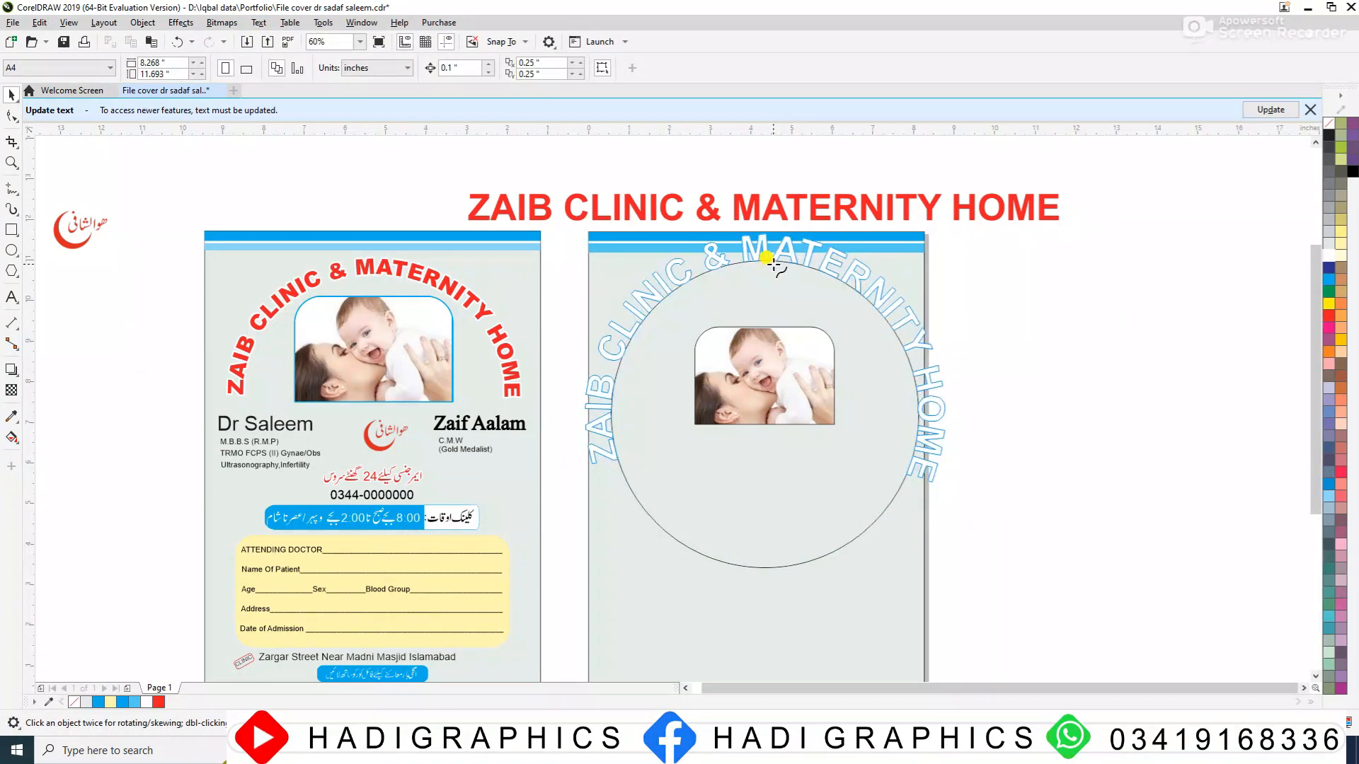
click(762, 255)
- Reduce the font size of the entire curved heading to 55 pt
double_click(763, 245)
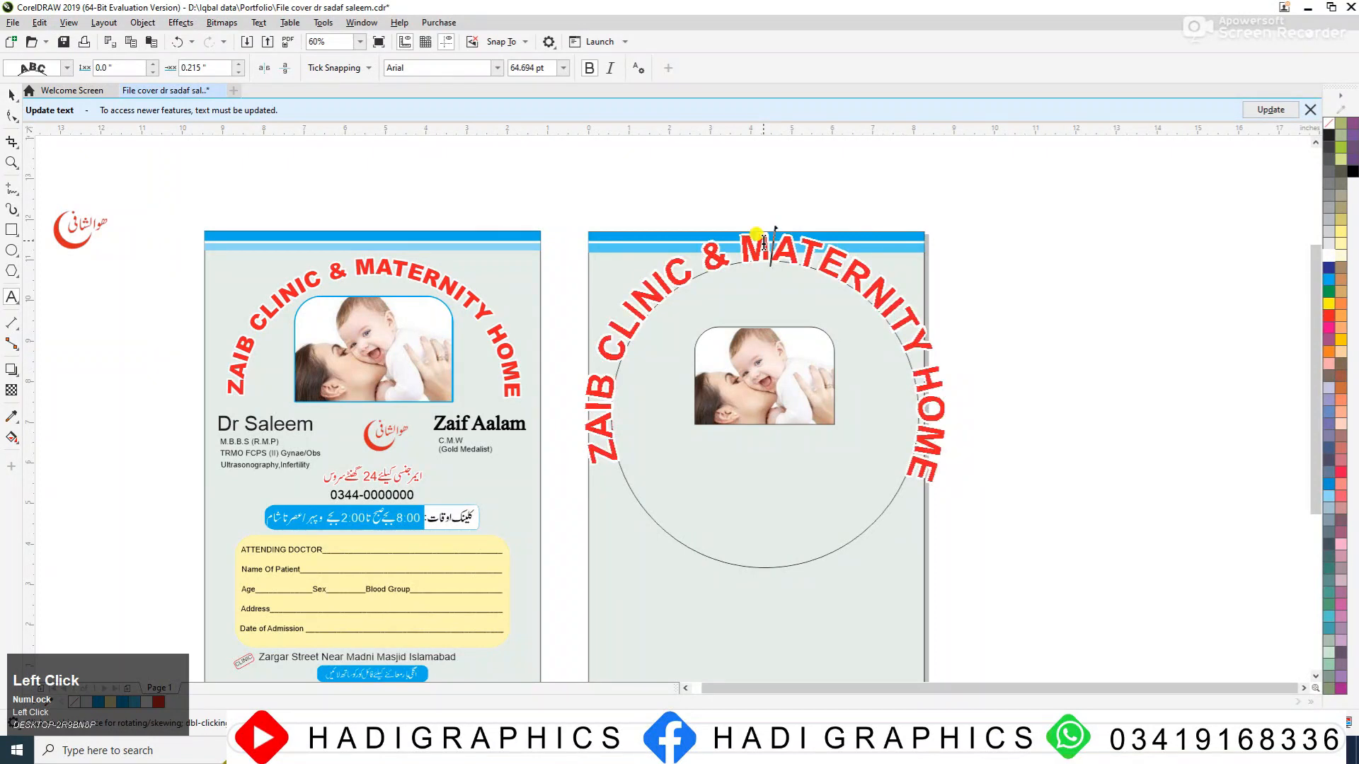
key(ctrl+a)
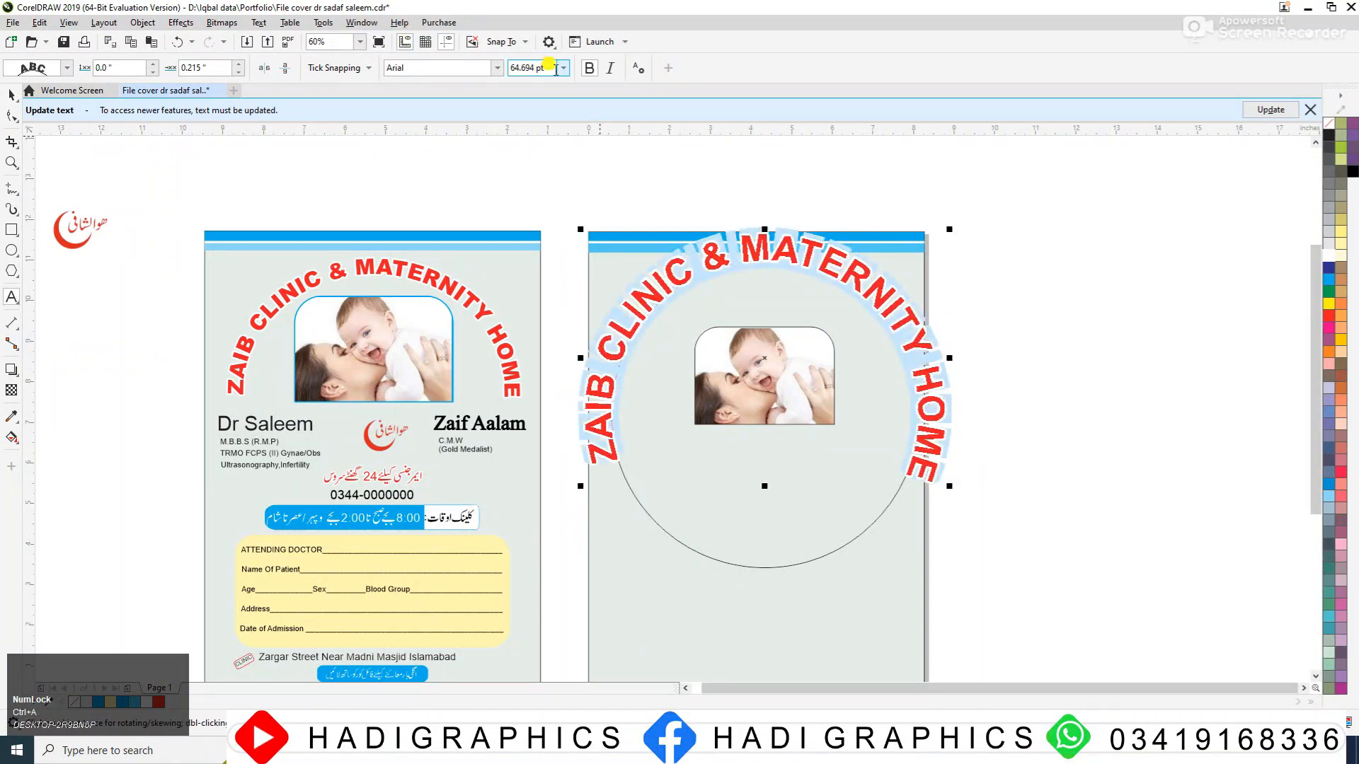
click(562, 68)
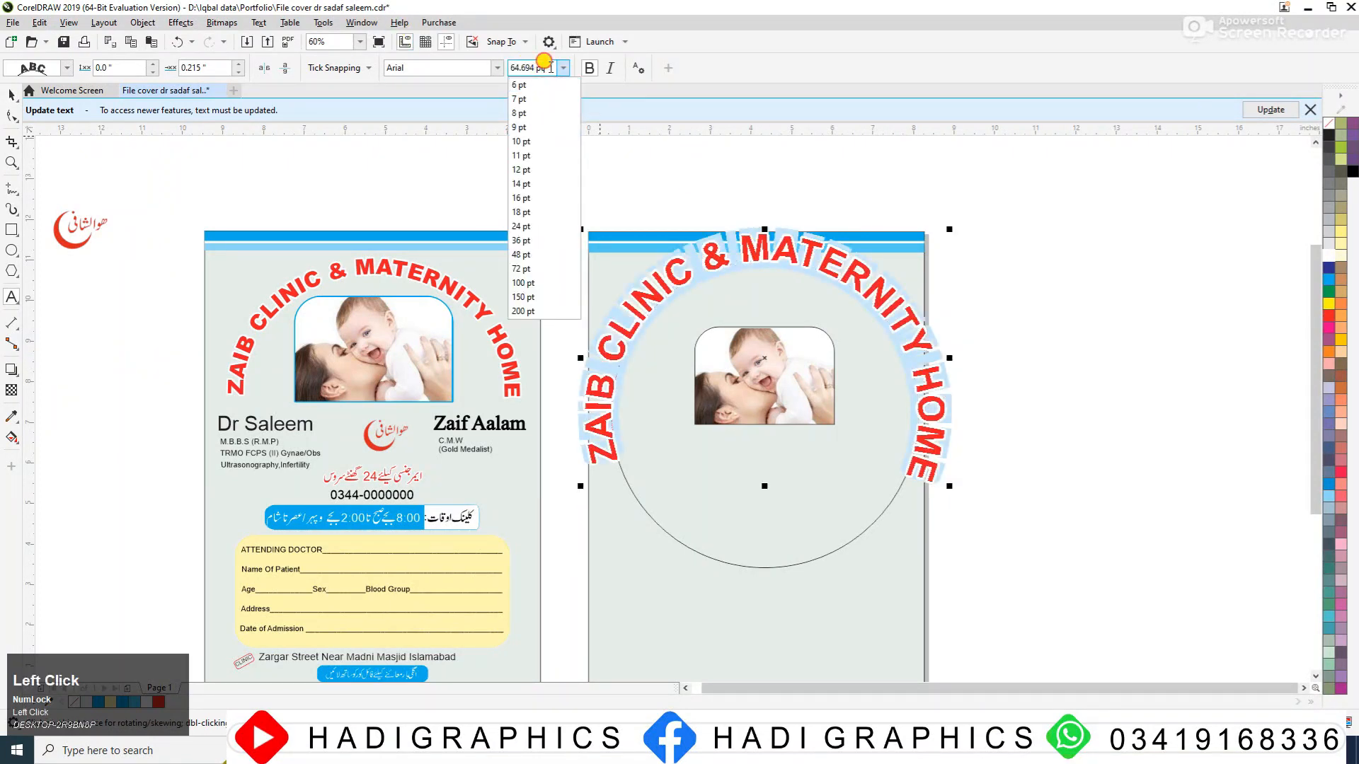
drag(544, 63, 485, 70)
key(Return)
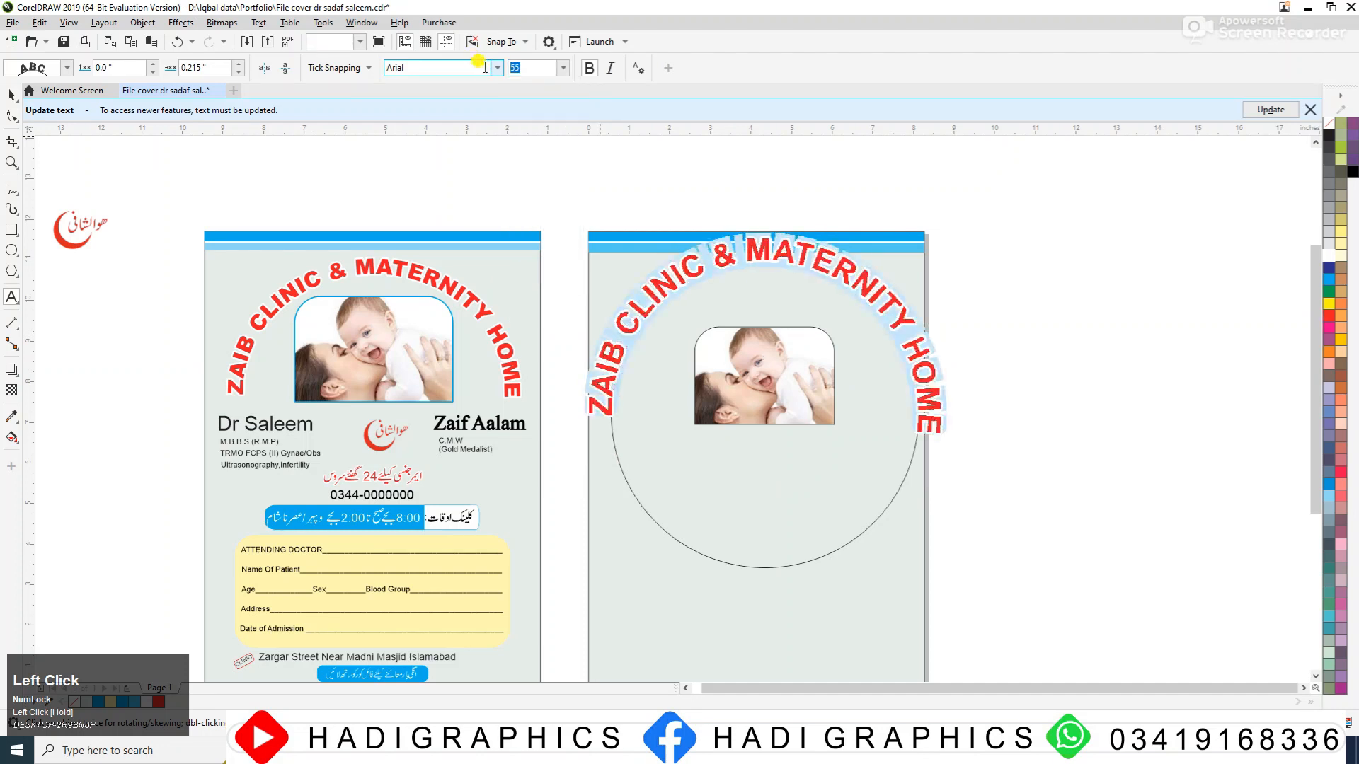
- Scale the circle and curved heading down to fit within the page below the blue strips, and select the circle
key(ctrl+space)
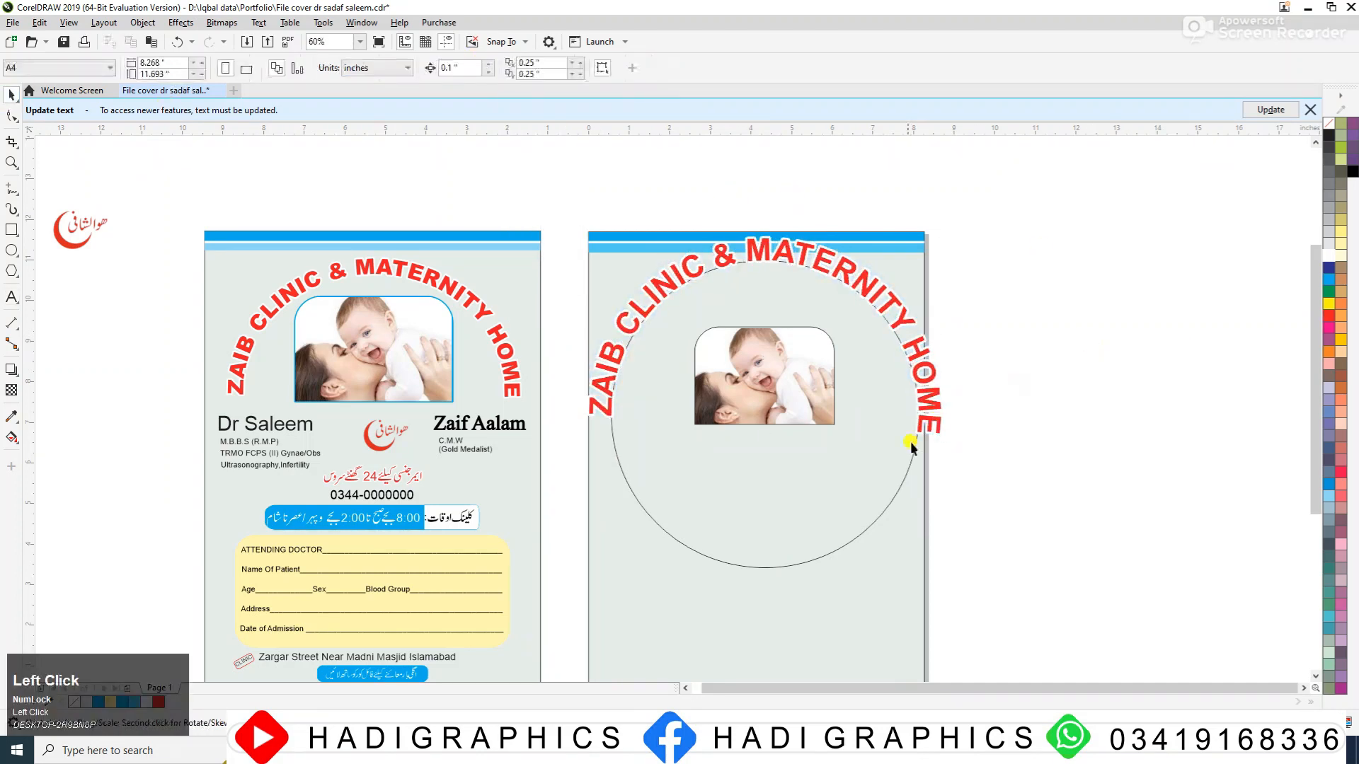
click(902, 400)
drag(945, 234, 926, 251)
mouse_move(771, 269)
mouse_down()
mouse_move(758, 279)
mouse_move(776, 267)
mouse_up()
click(961, 346)
click(878, 490)
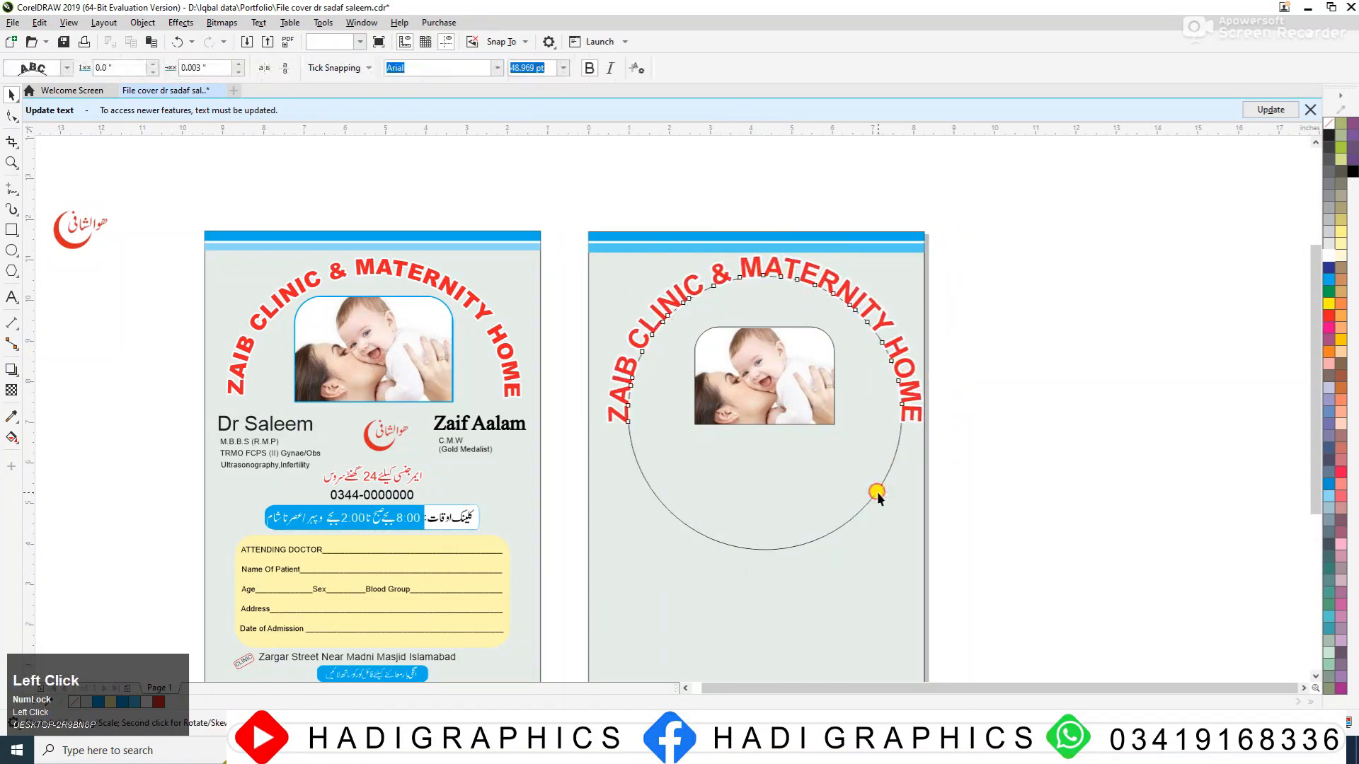
- Select the guide circle under the curved heading and remove its outline
ctrl+click(876, 493)
click(877, 494)
click(833, 528)
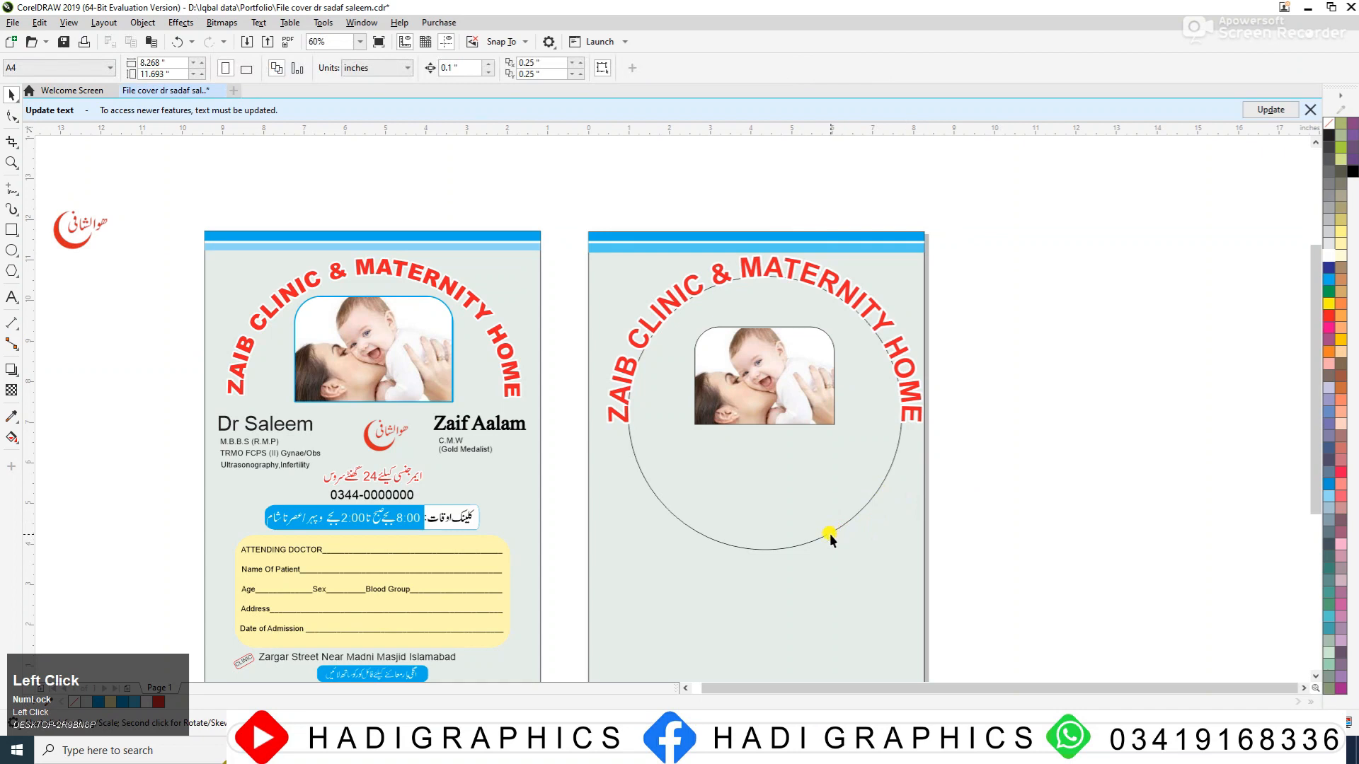
click(826, 530)
ctrl+click(829, 532)
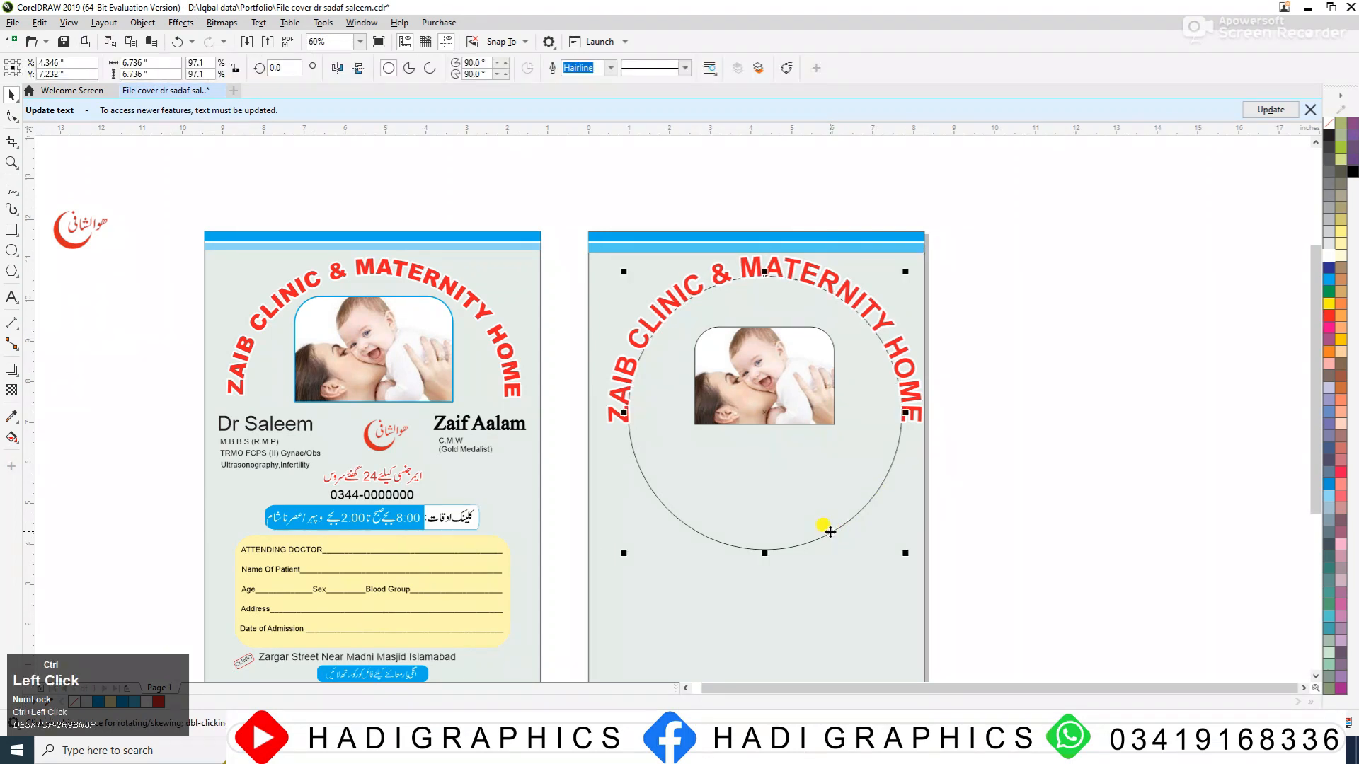
right_click(1329, 121)
click(971, 293)
- Bring the framed photo to the front and enlarge it about its centre to about 4.38 by 3.07 inches
key(F2)
drag(531, 223, 970, 481)
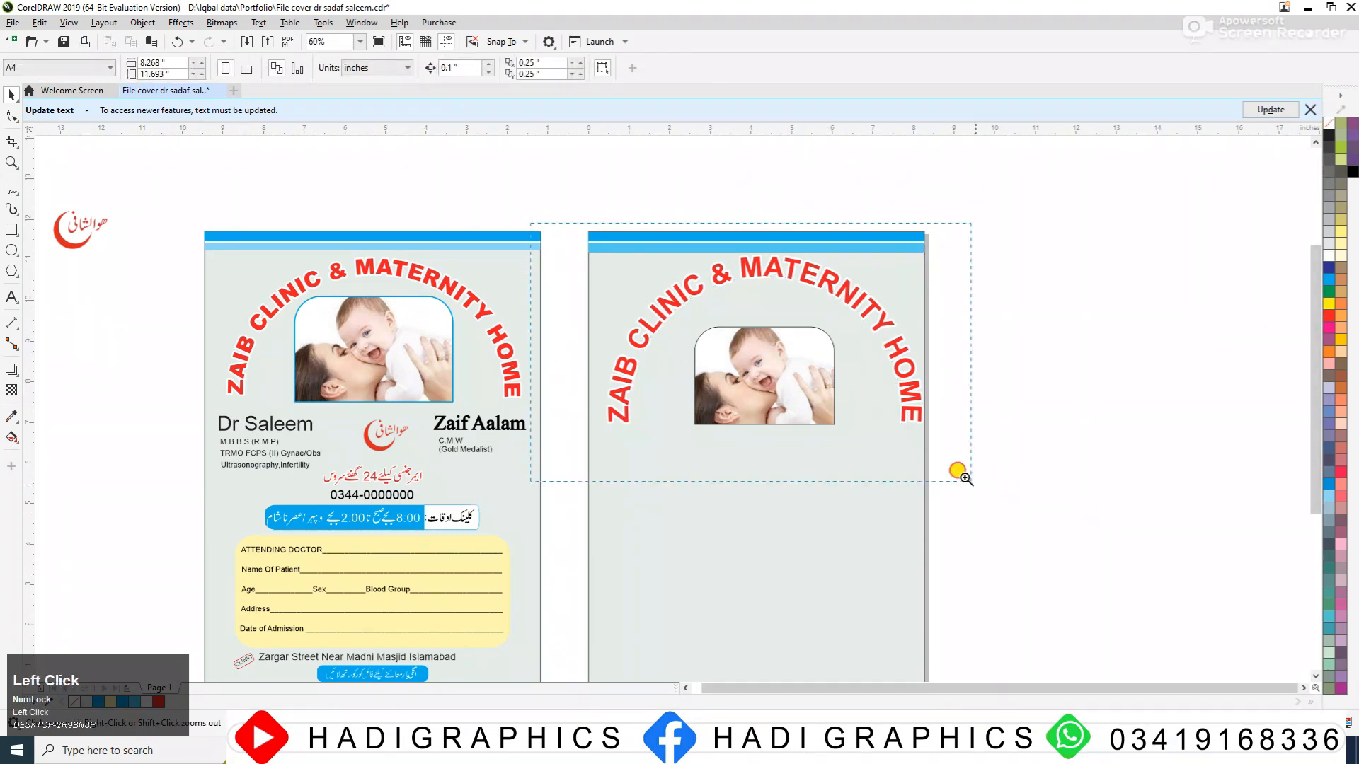
click(703, 280)
click(969, 272)
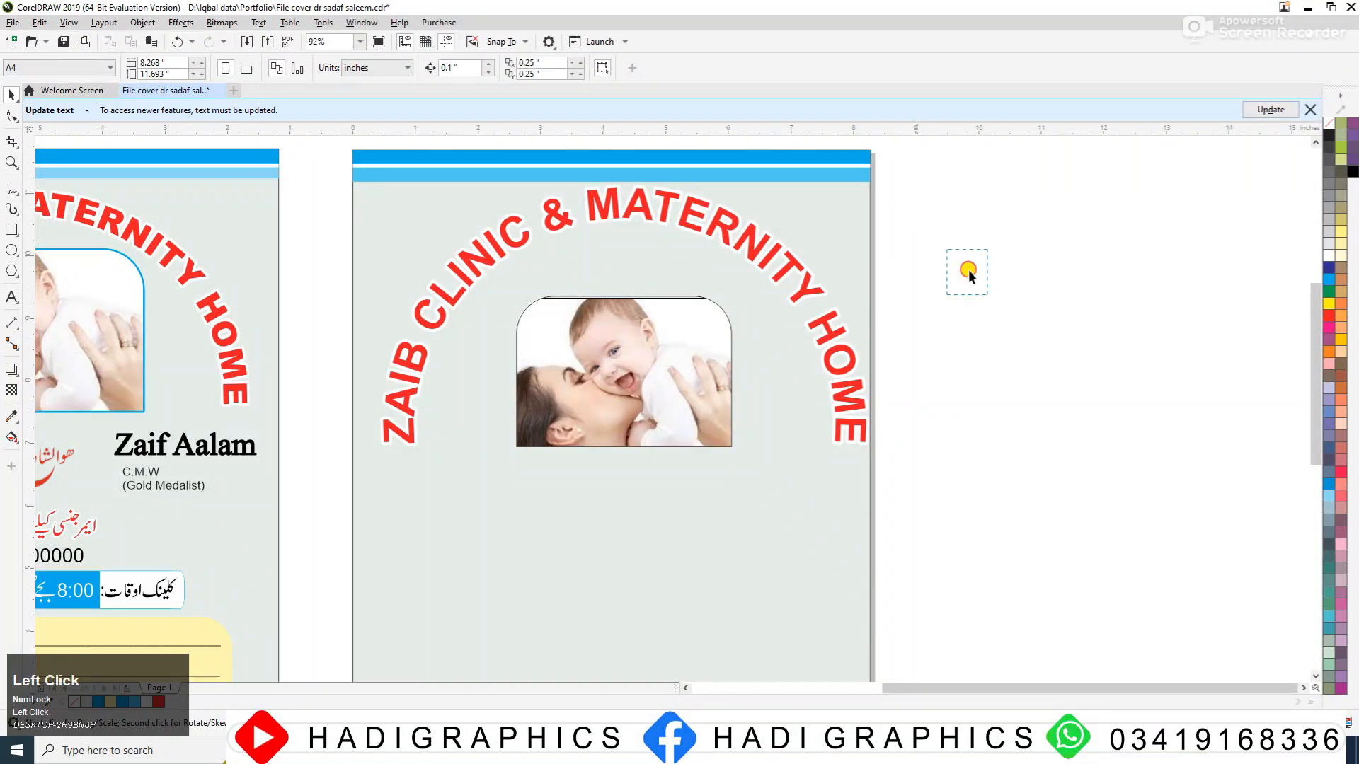
drag(448, 540, 445, 543)
key(shift+Page_Up)
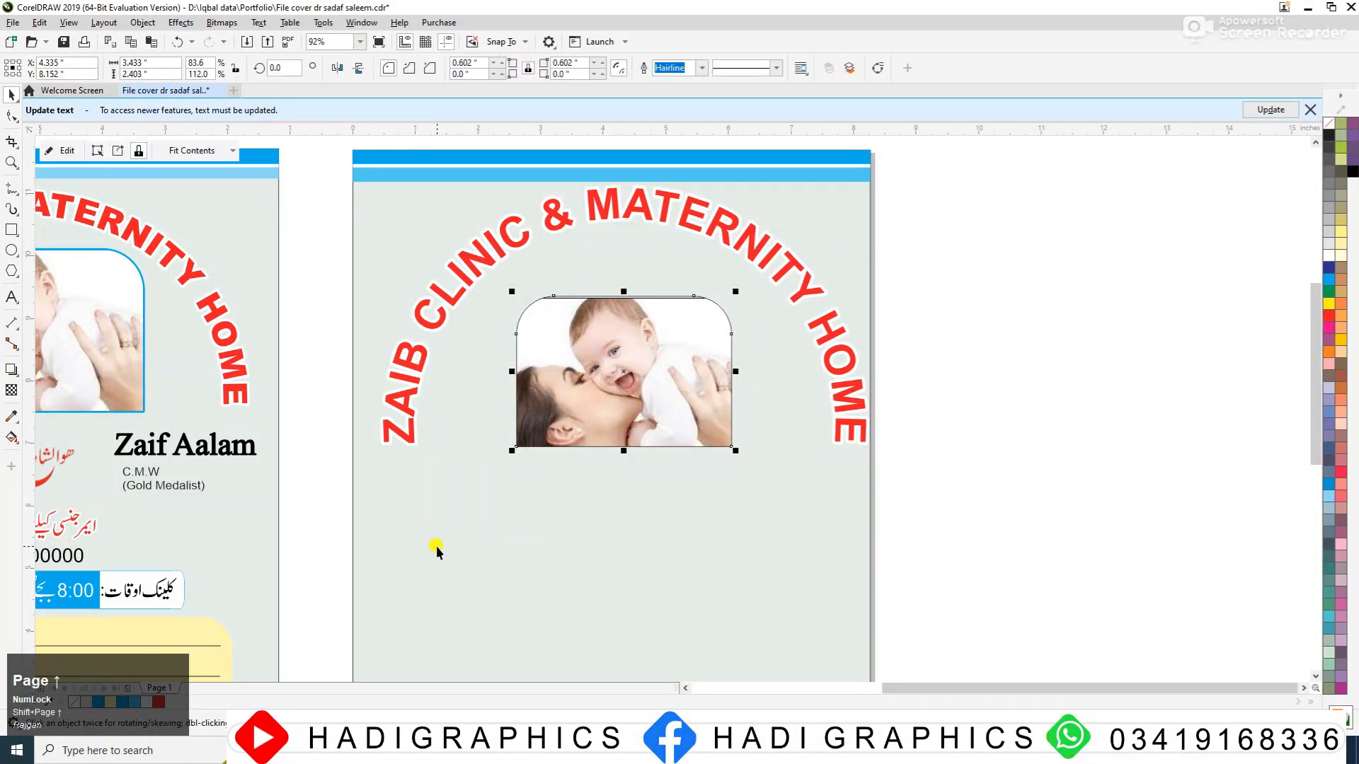
drag(735, 290, 783, 278)
click(970, 300)
- Give the photo frame a cyan-blue outline with a width of 4.0 pt
alt+click(636, 375)
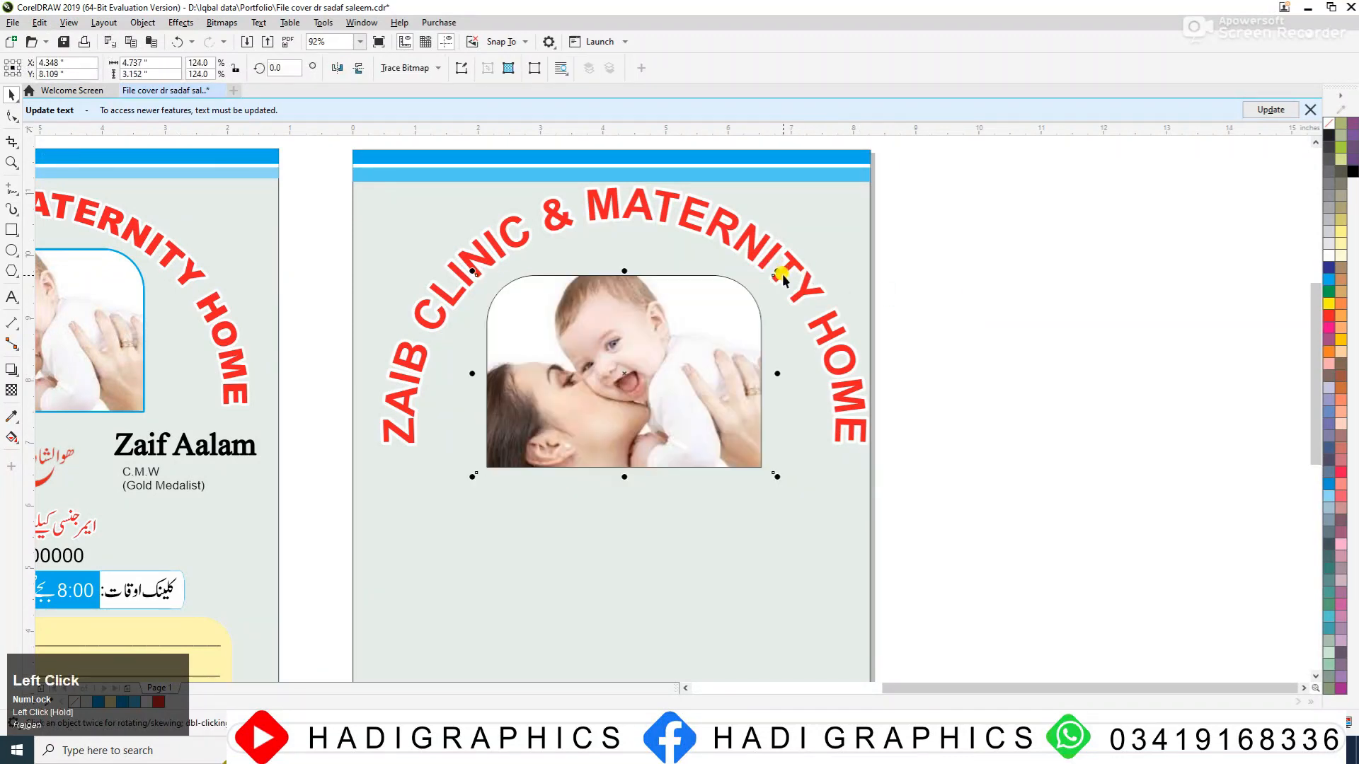
click(592, 385)
right_click(1328, 280)
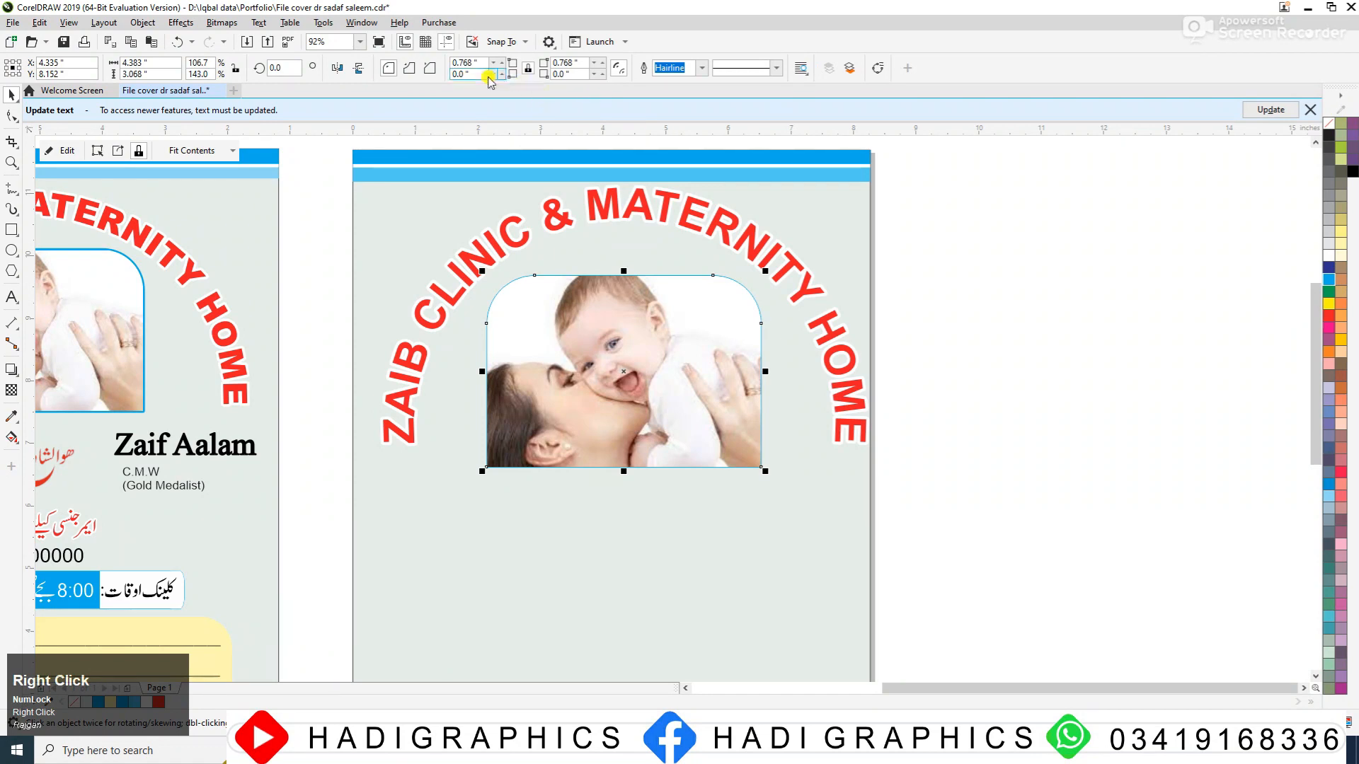
click(702, 69)
click(682, 151)
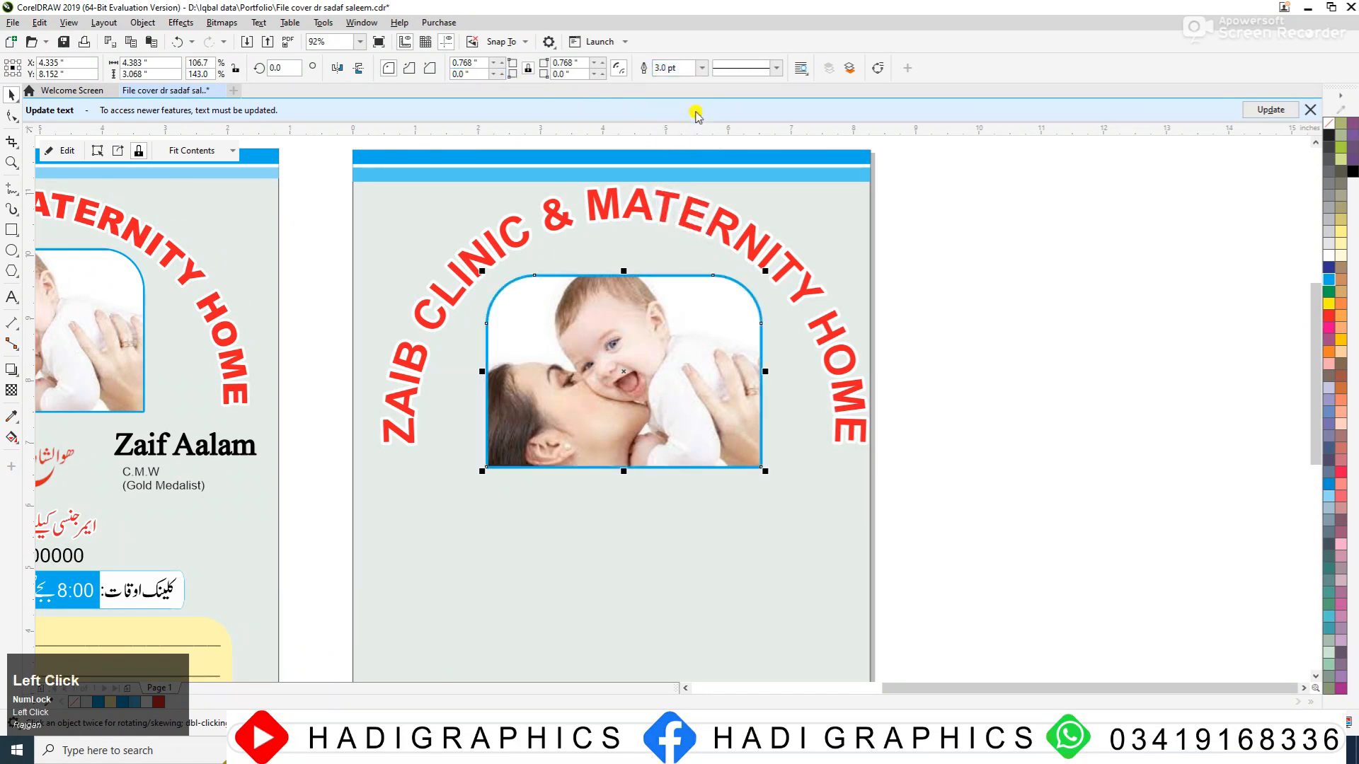
click(699, 69)
click(664, 148)
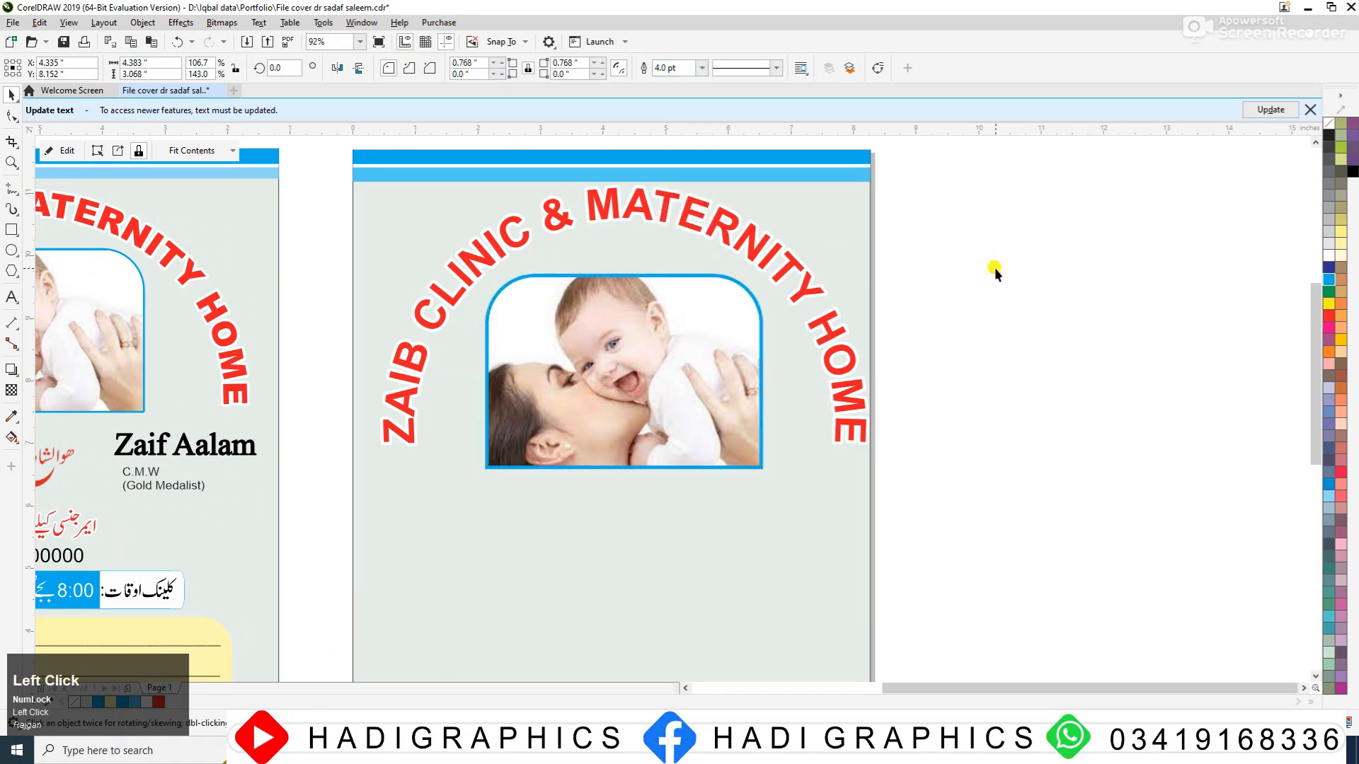
click(918, 285)
- Nudge the curved heading left to centre it above the framed photo
click(427, 293)
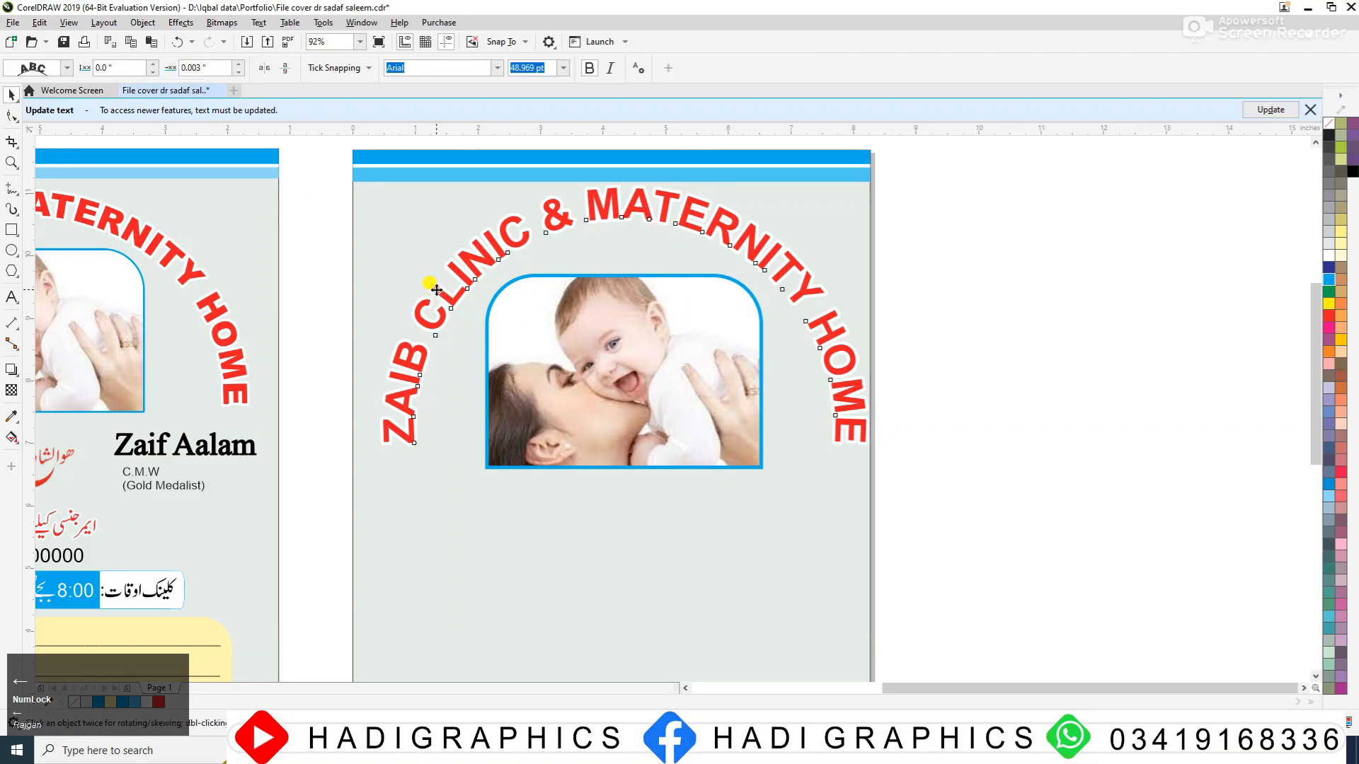
key(Left)
key(Left)
key(Left)
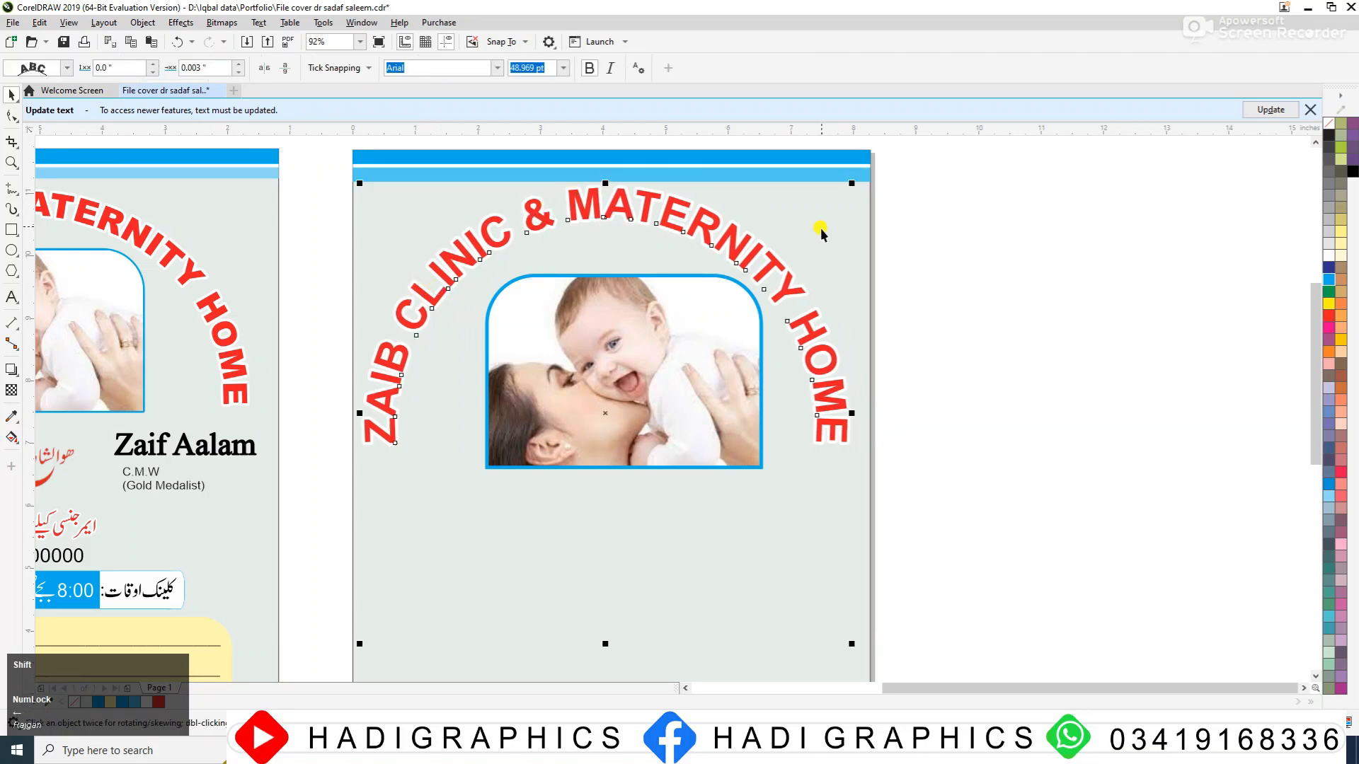
shift+click(855, 216)
click(981, 311)
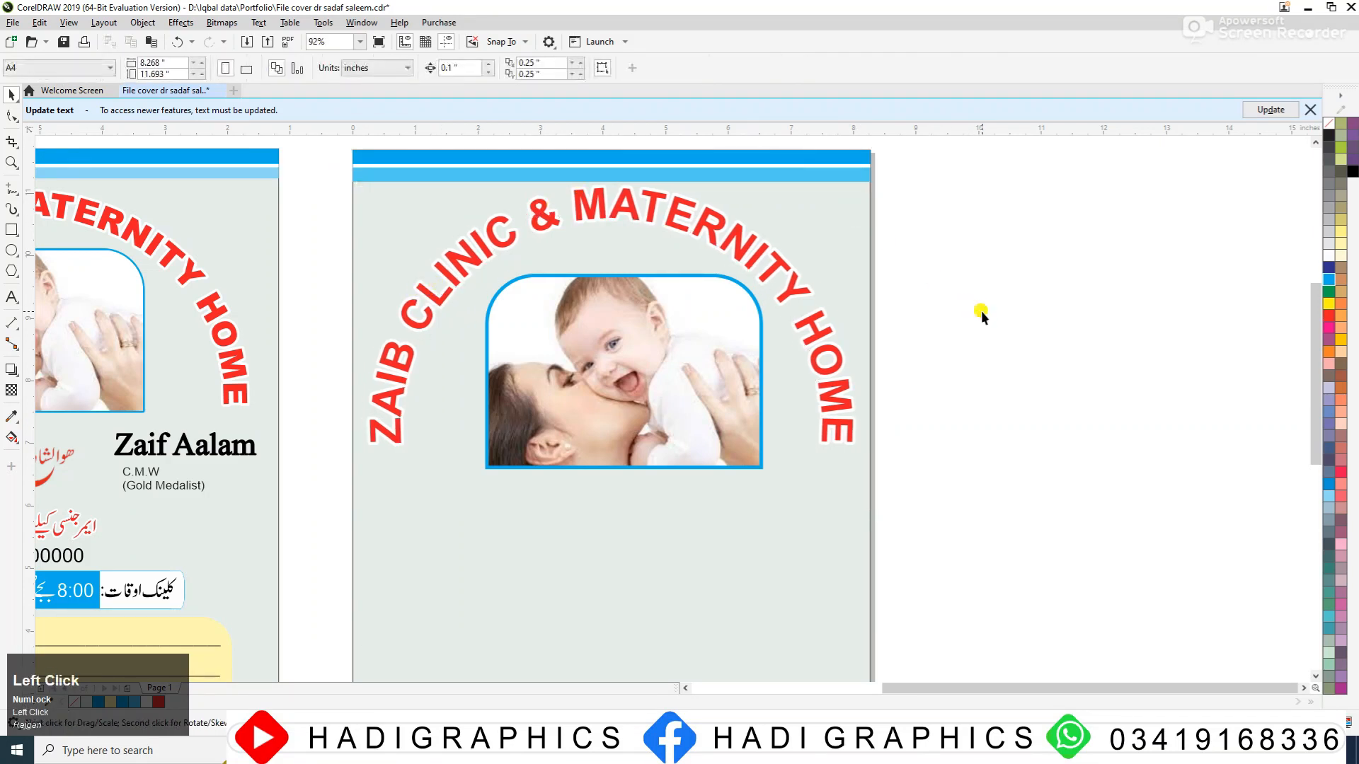
- Reduce the curved heading's height from its lower edge, keeping the top of the arc in place
key(F3)
drag(763, 354, 756, 354)
click(807, 507)
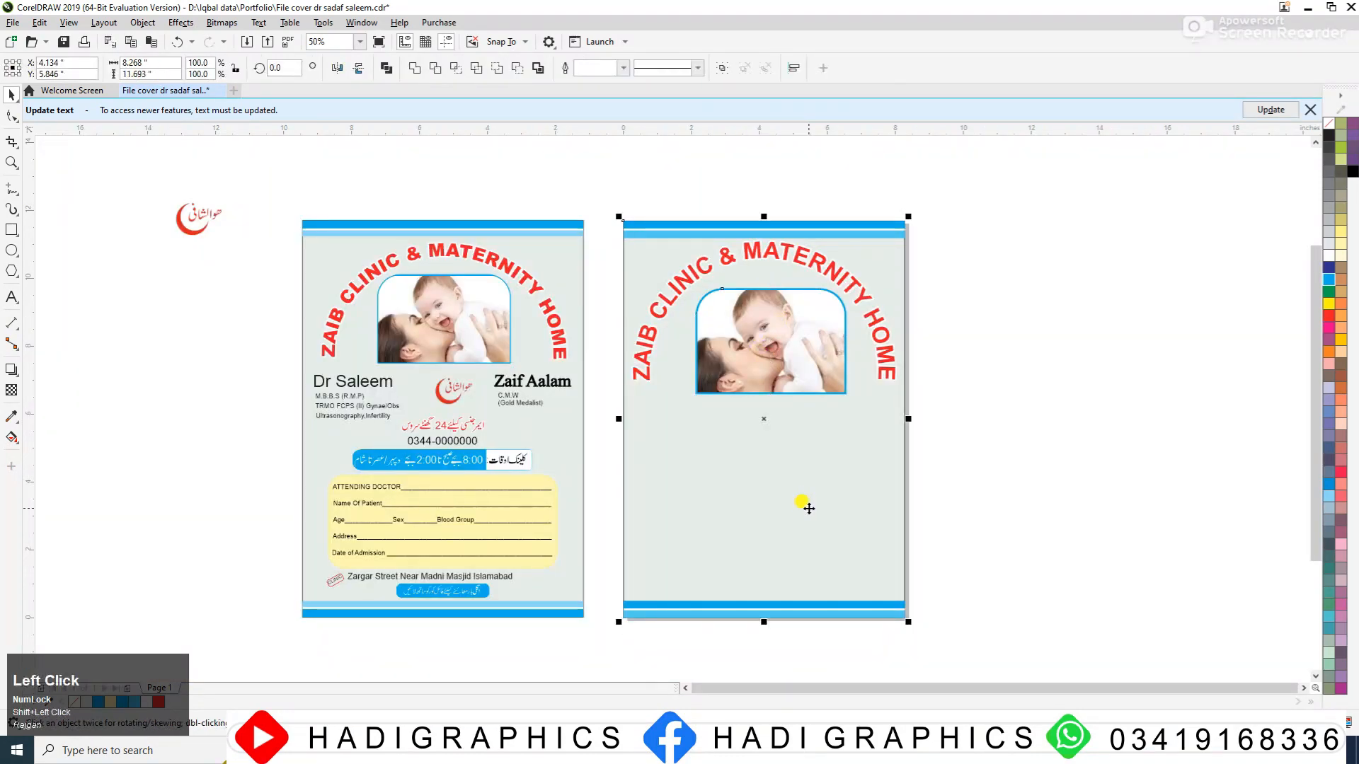
key(F3)
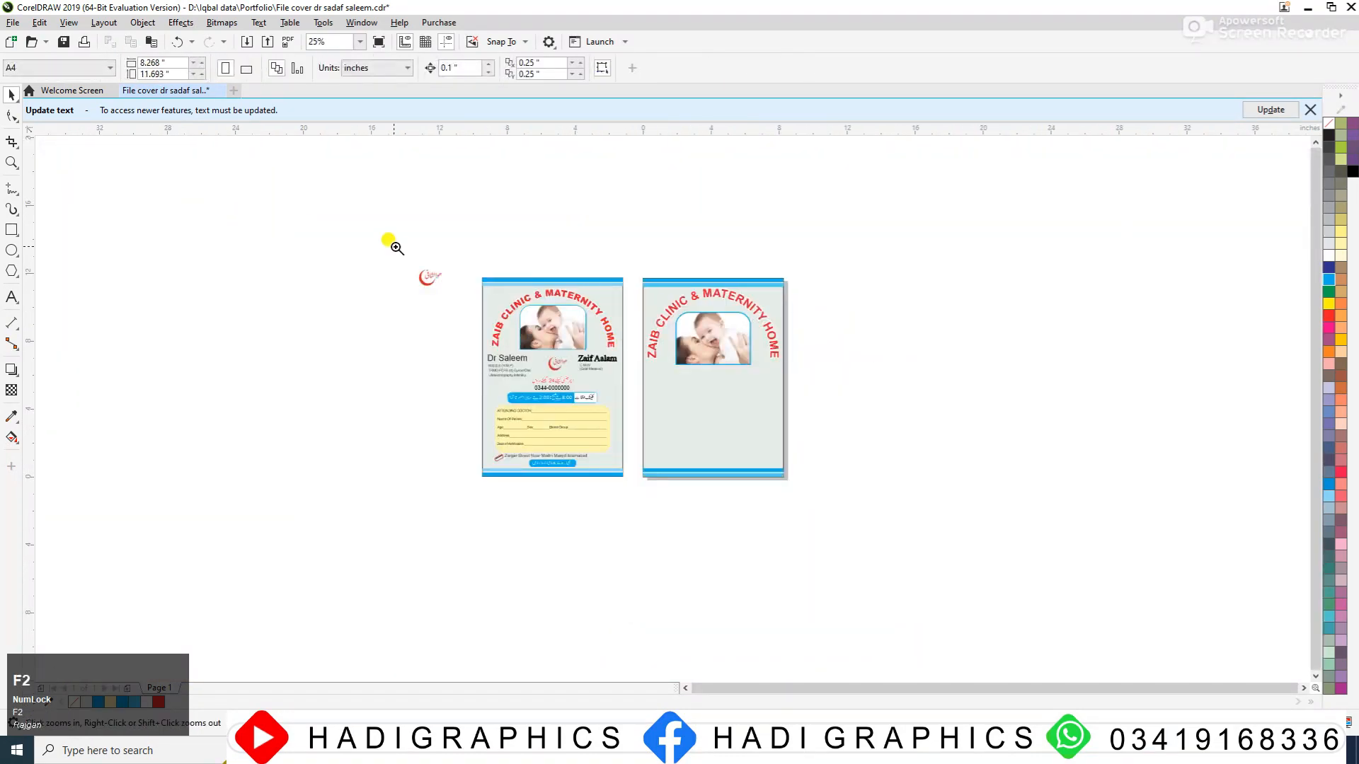
key(z)
drag(388, 243, 937, 476)
click(790, 246)
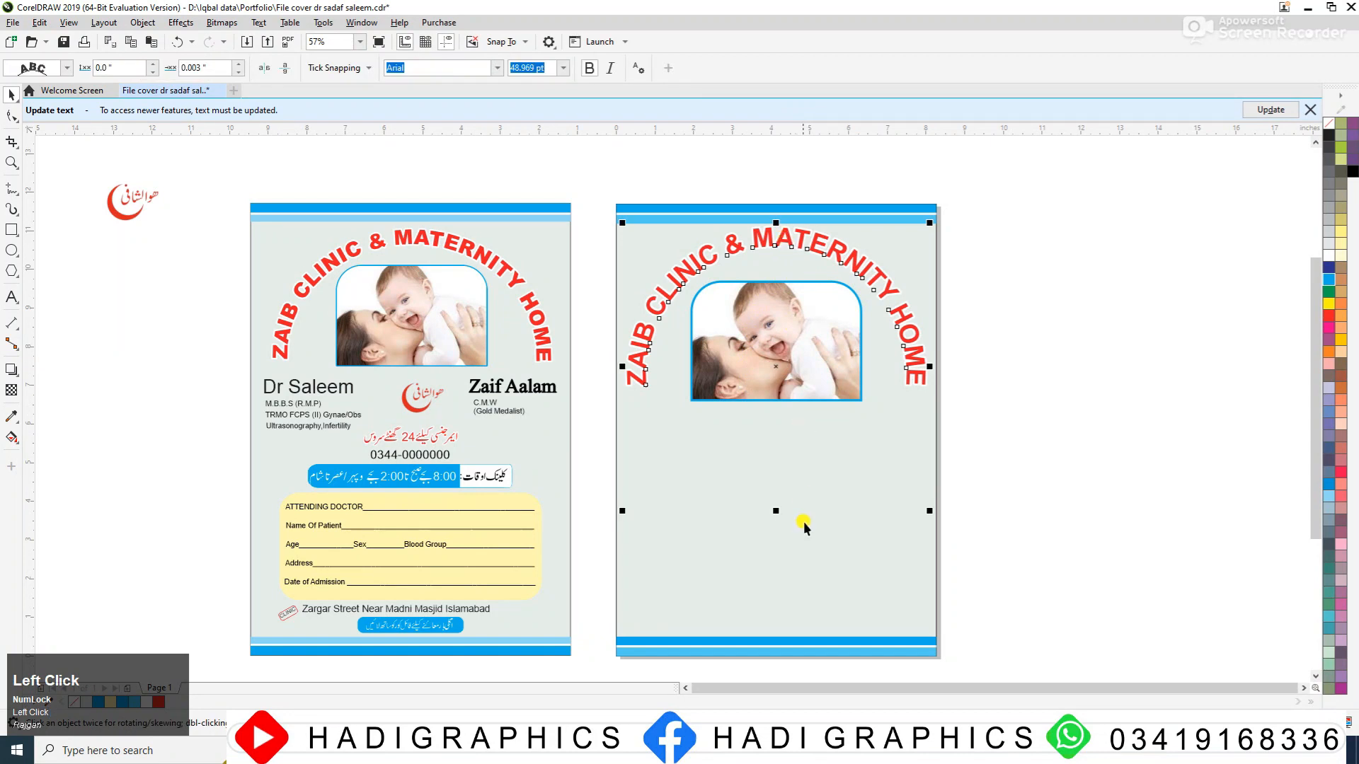
drag(777, 512, 776, 476)
- Nudge the framed photo slightly right and up beneath the heading's arc, and fine-tune the heading's vertical position
click(841, 351)
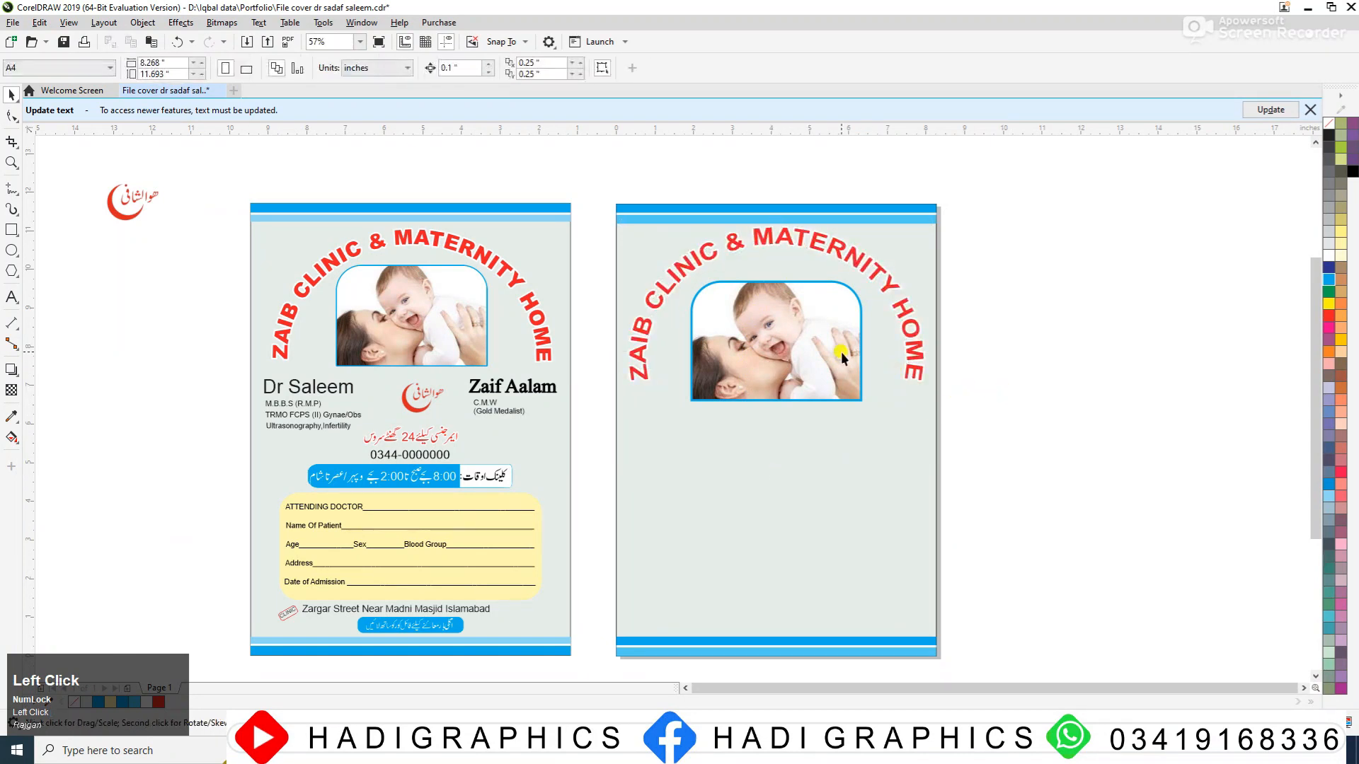
key(Right)
key(Up)
key(Up)
key(Up)
key(Up)
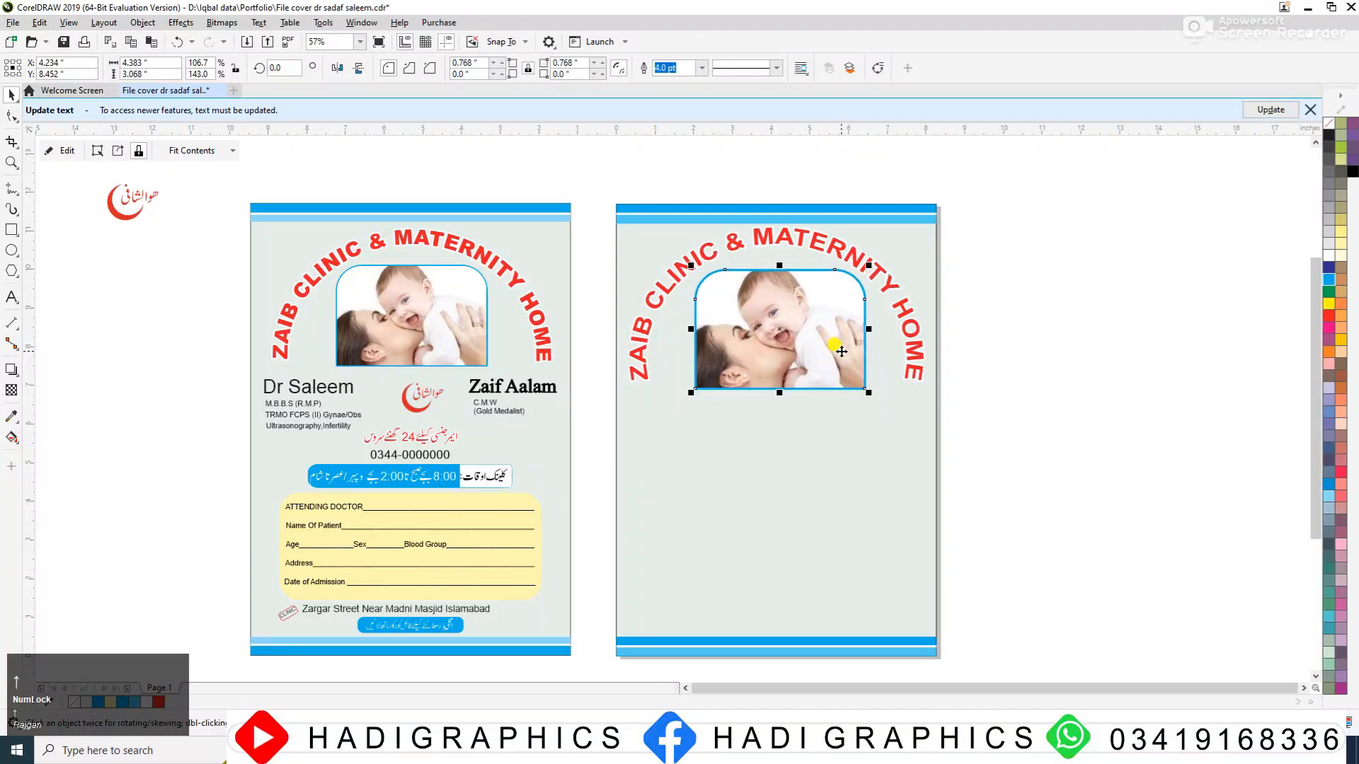
click(787, 274)
click(789, 240)
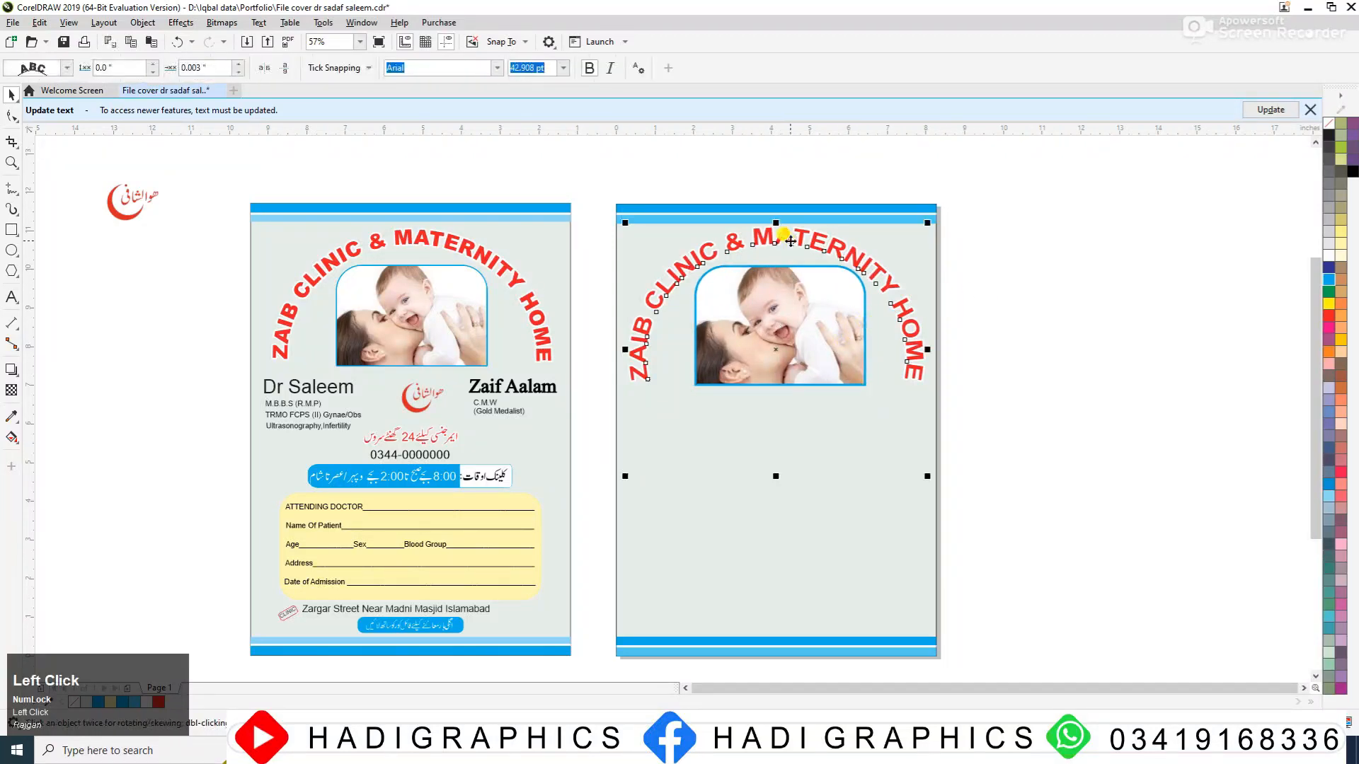
key(Down)
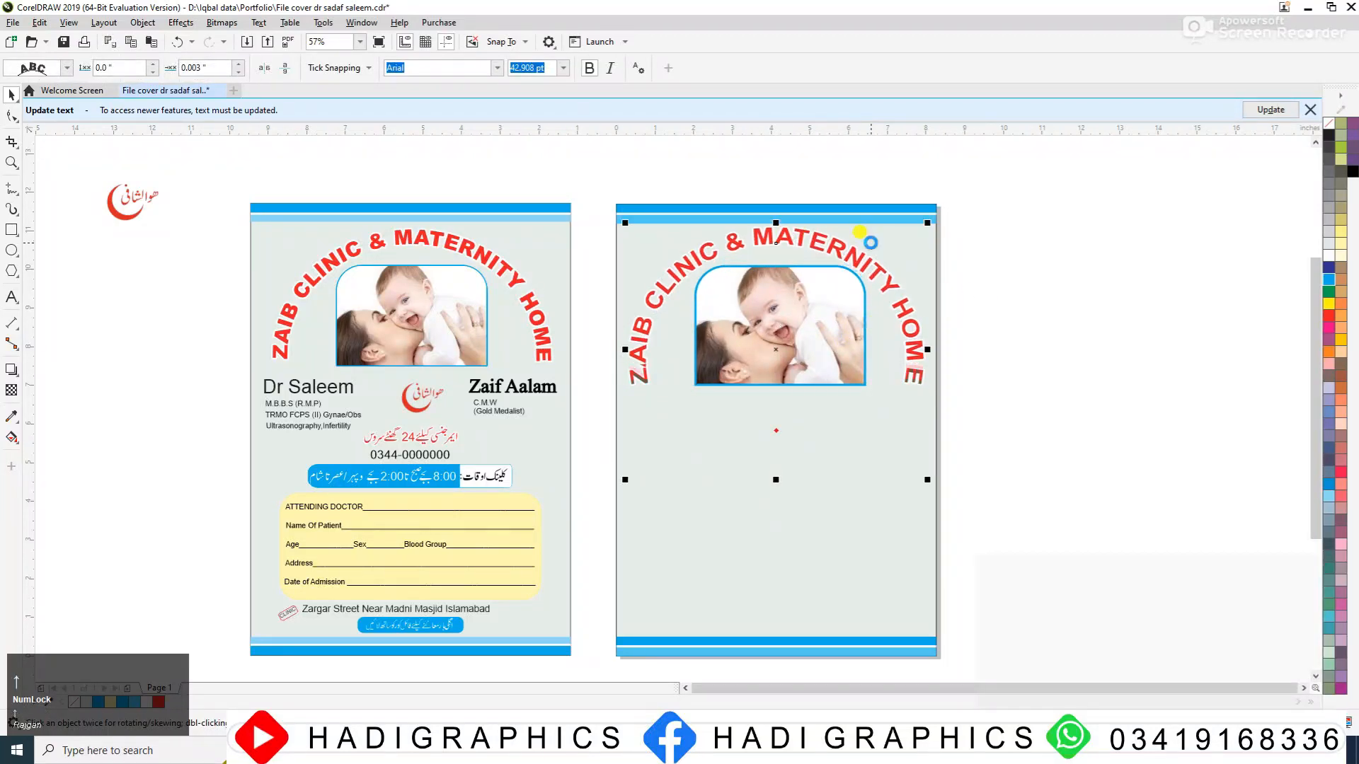
- Place a copy of the red crescent calligraphy logo centrally below the photo on the new page
click(1059, 282)
click(131, 215)
drag(131, 215, 766, 421)
click(998, 382)
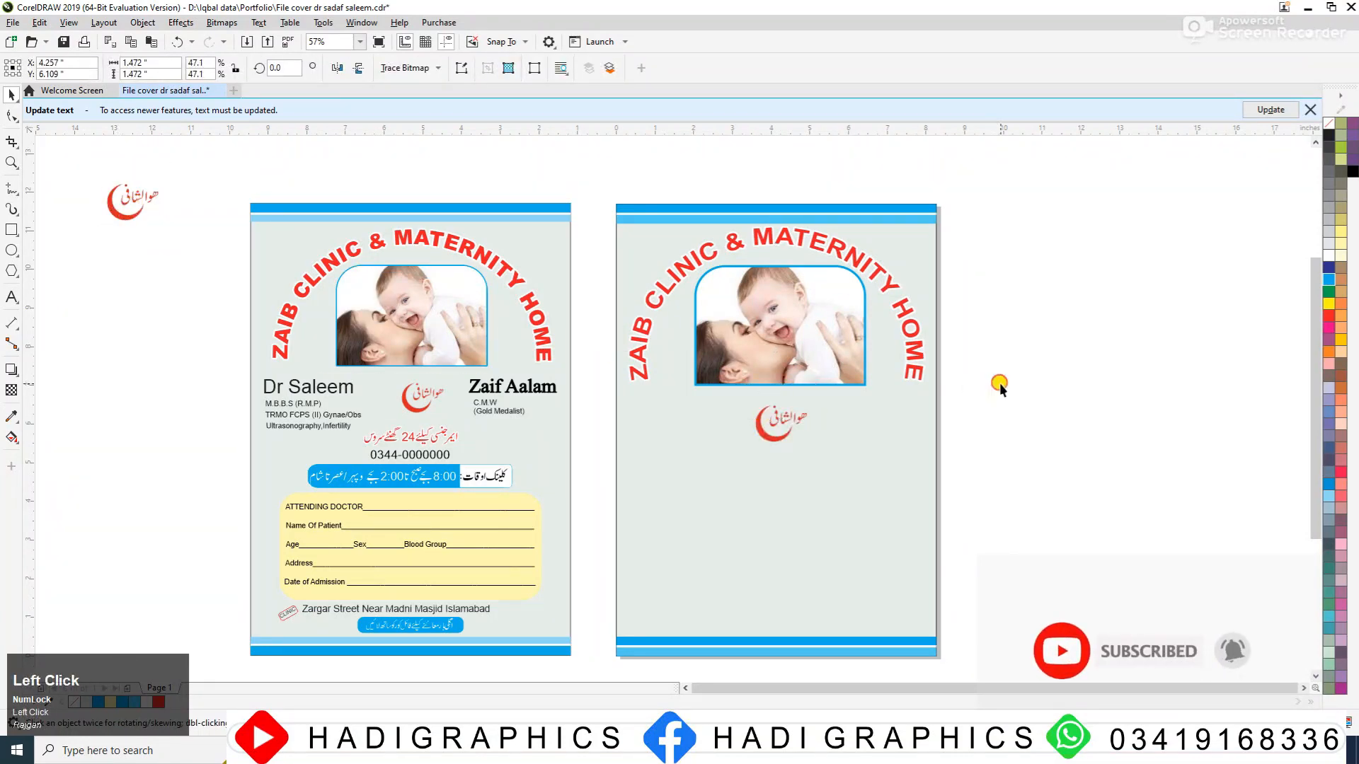
key(F2)
drag(599, 326, 974, 520)
click(674, 401)
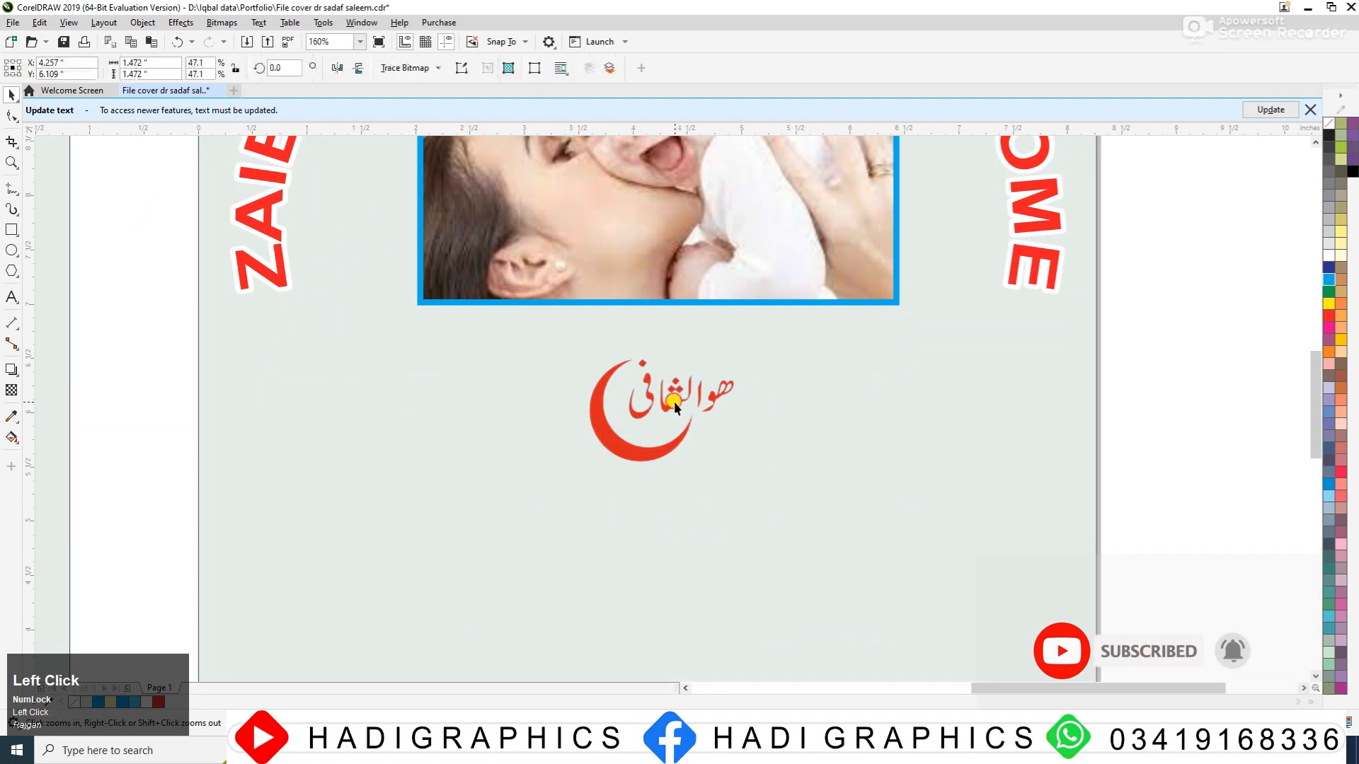
- Copy the first doctor's name and qualifications from the original cover to the new page, left of the crescent logo
key(F3)
key(F2)
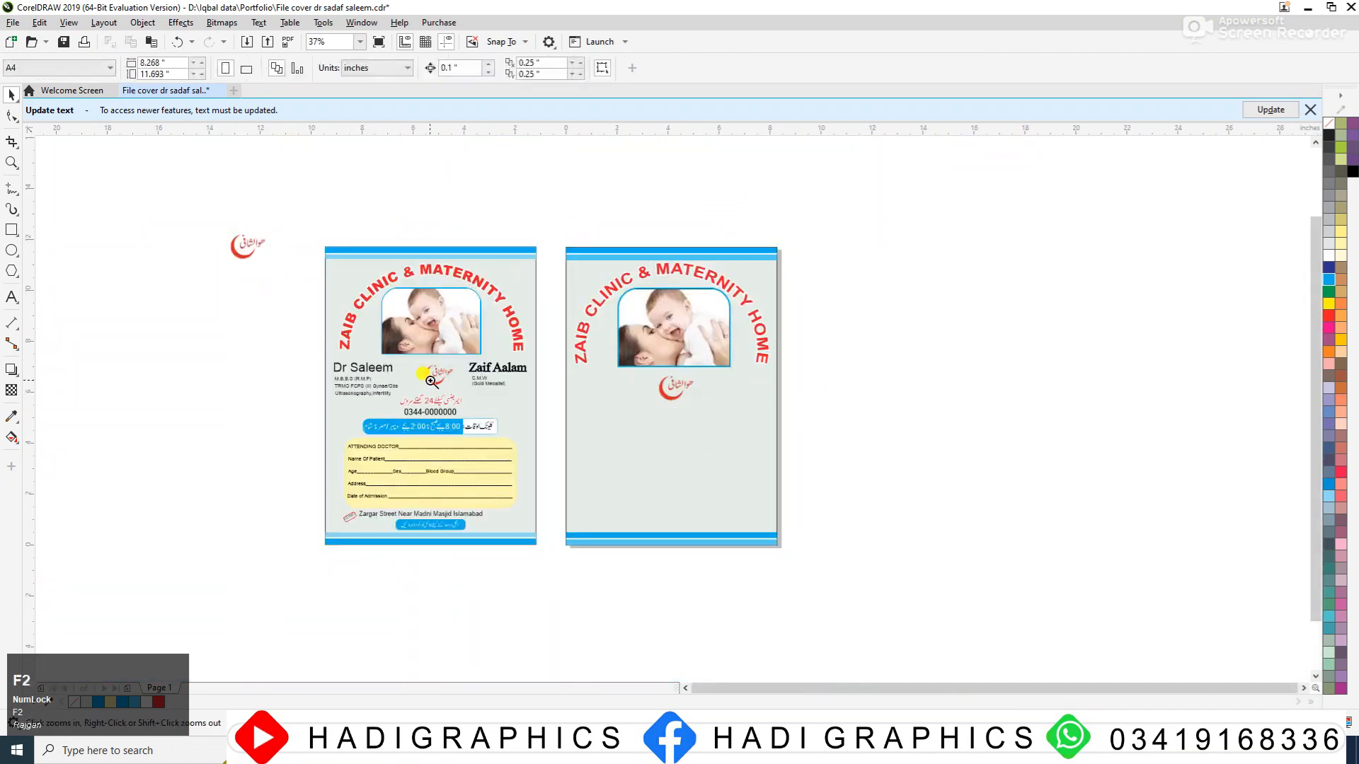
drag(255, 333, 886, 459)
drag(126, 320, 308, 398)
drag(245, 341, 710, 368)
right_click(710, 371)
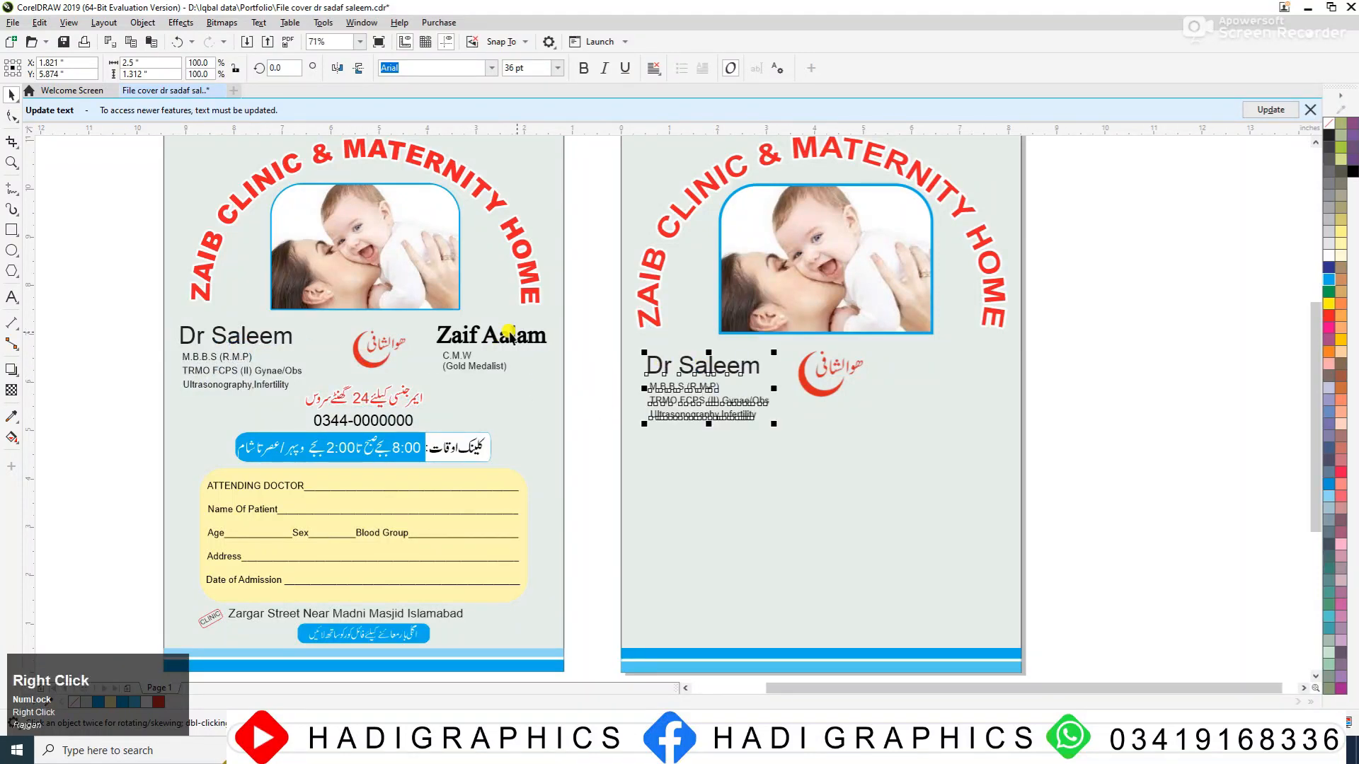
- Copy the second doctor's name and qualifications from the original cover to the new page, right of the crescent logo
drag(580, 302, 514, 377)
drag(422, 398, 425, 399)
drag(450, 334, 909, 376)
right_click(910, 377)
click(1086, 389)
key(F3)
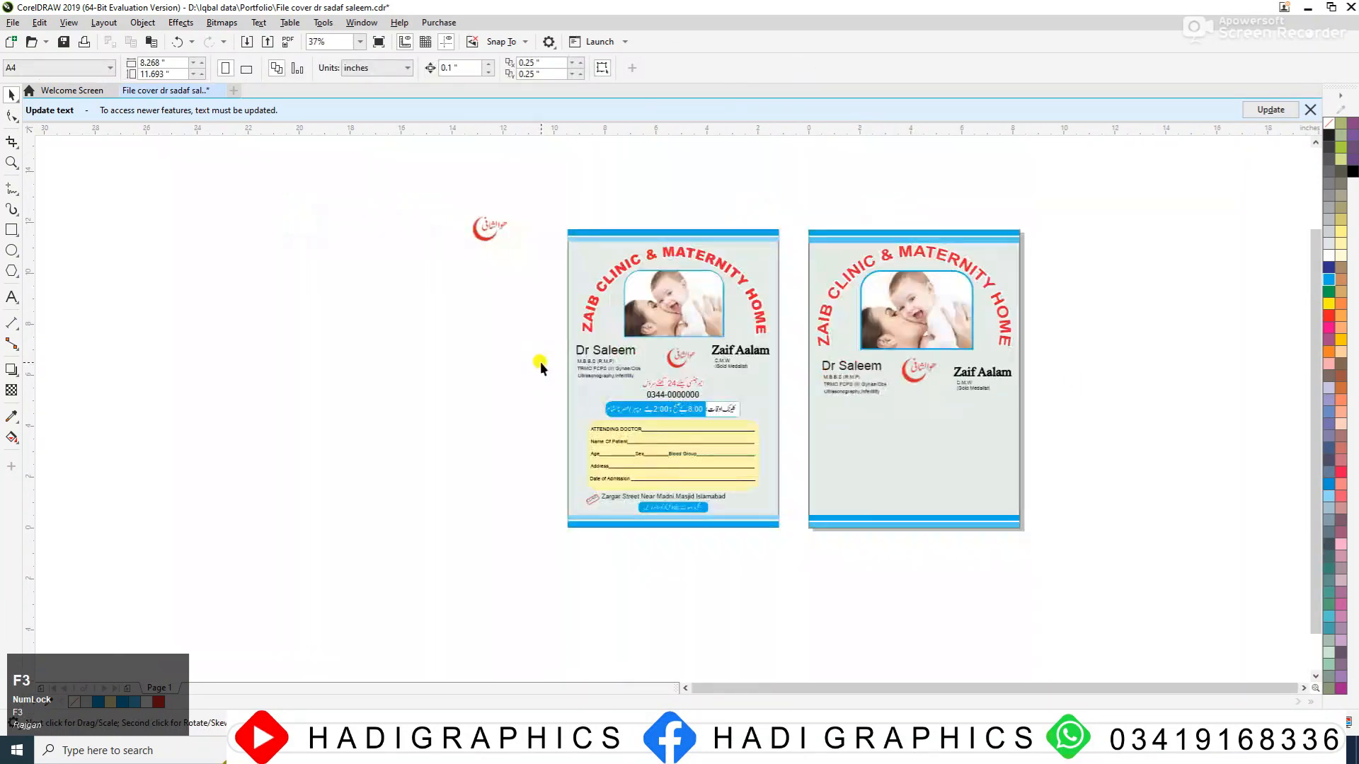
- Add the Urdu text line "ایمرجنسی کیلئے گھنٹے سروس" in the blank area beside the original cover, leaving out the number 24
key(F2)
drag(457, 262, 826, 492)
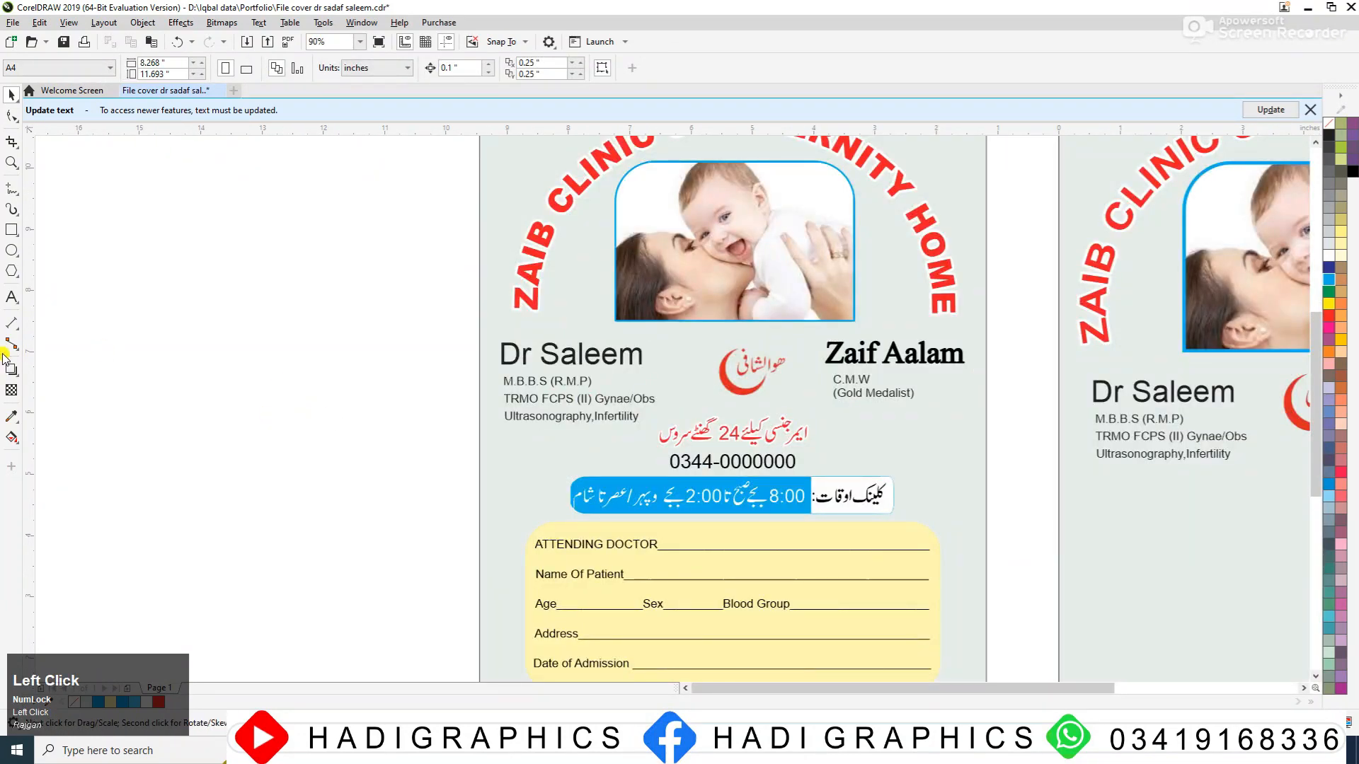
click(10, 298)
click(326, 357)
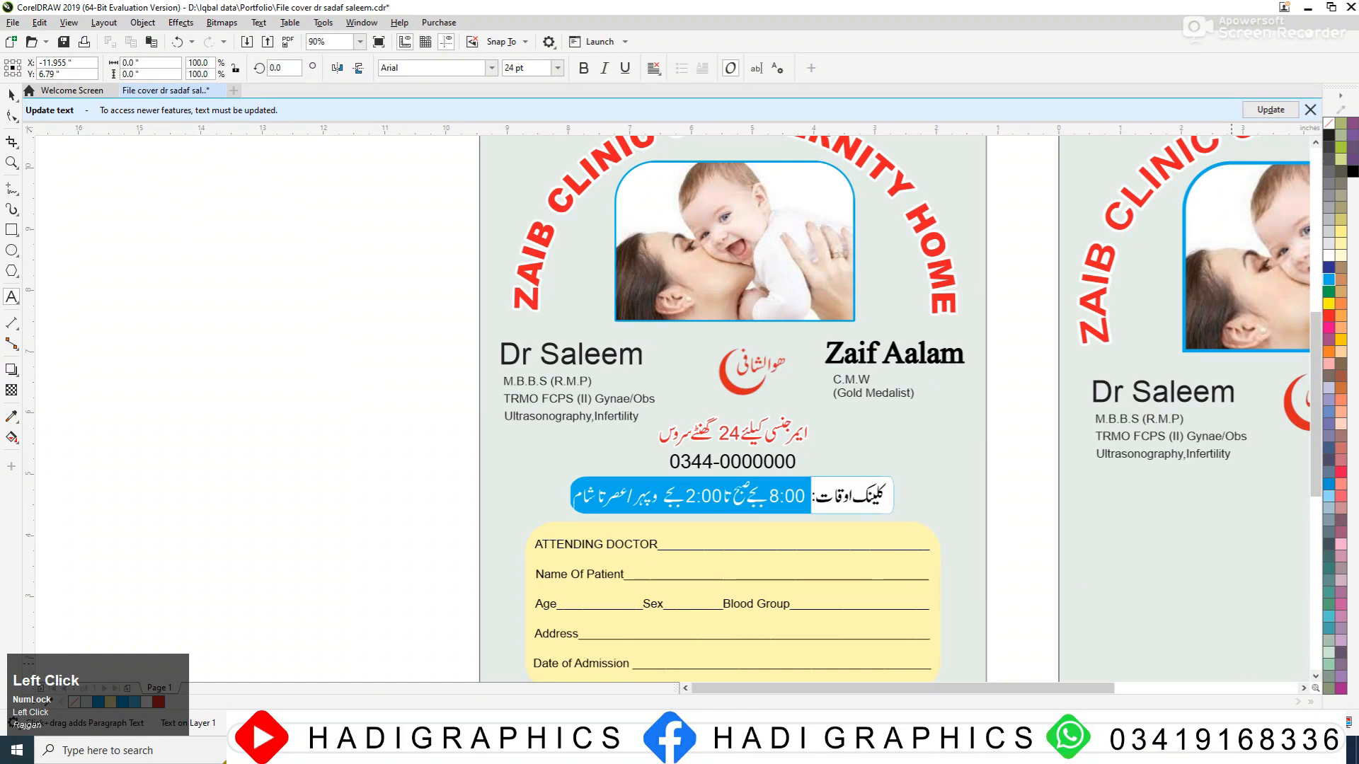
click(1258, 750)
click(1214, 639)
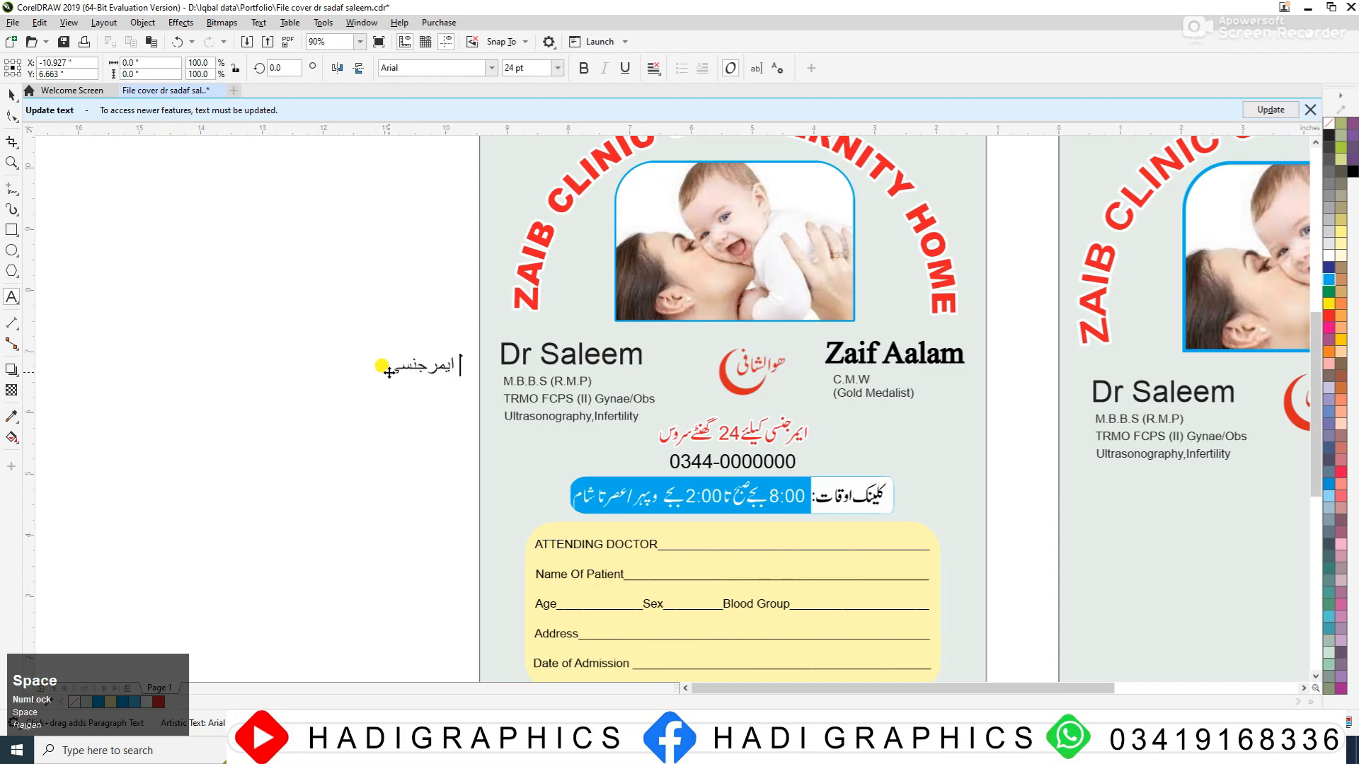
text(ایمرجنسی ا)
text(ے 24)
key(BackSpace)
key(BackSpace)
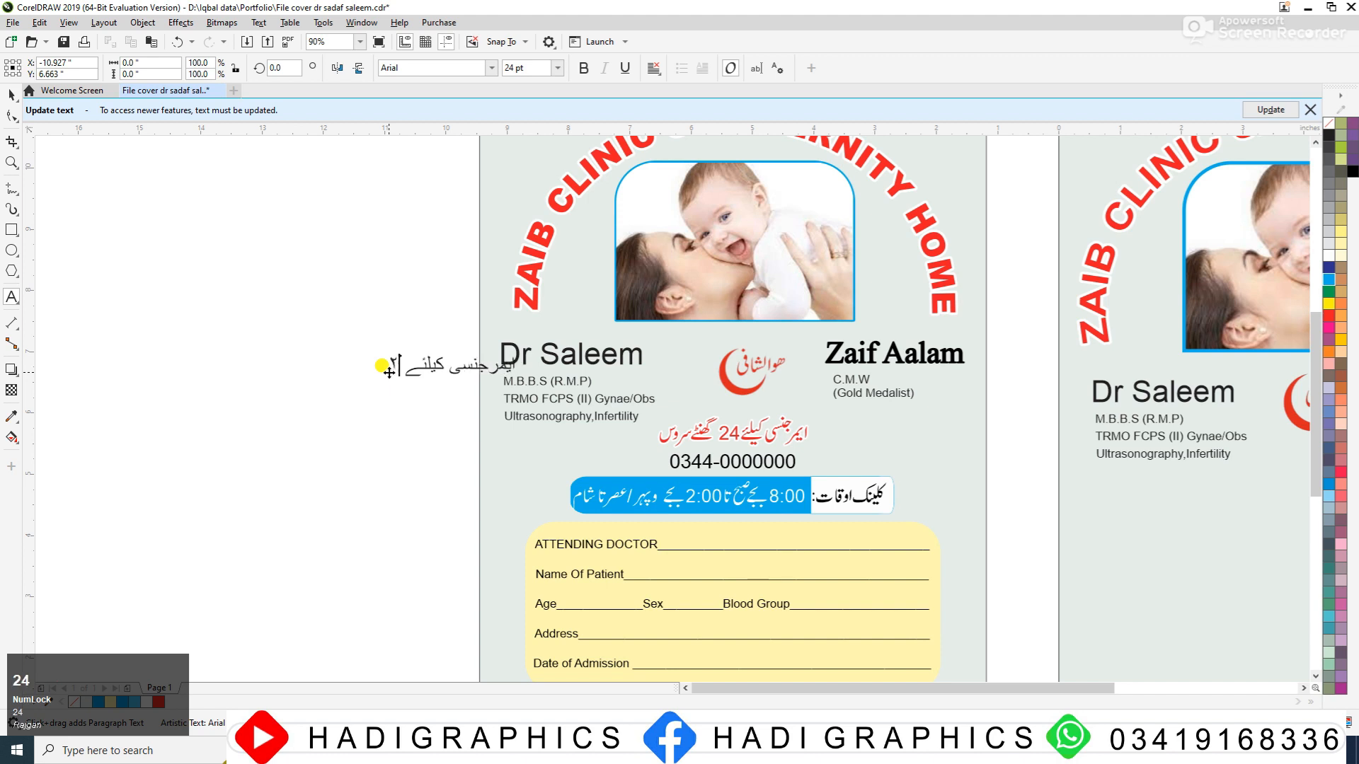
text(گھنٹے)
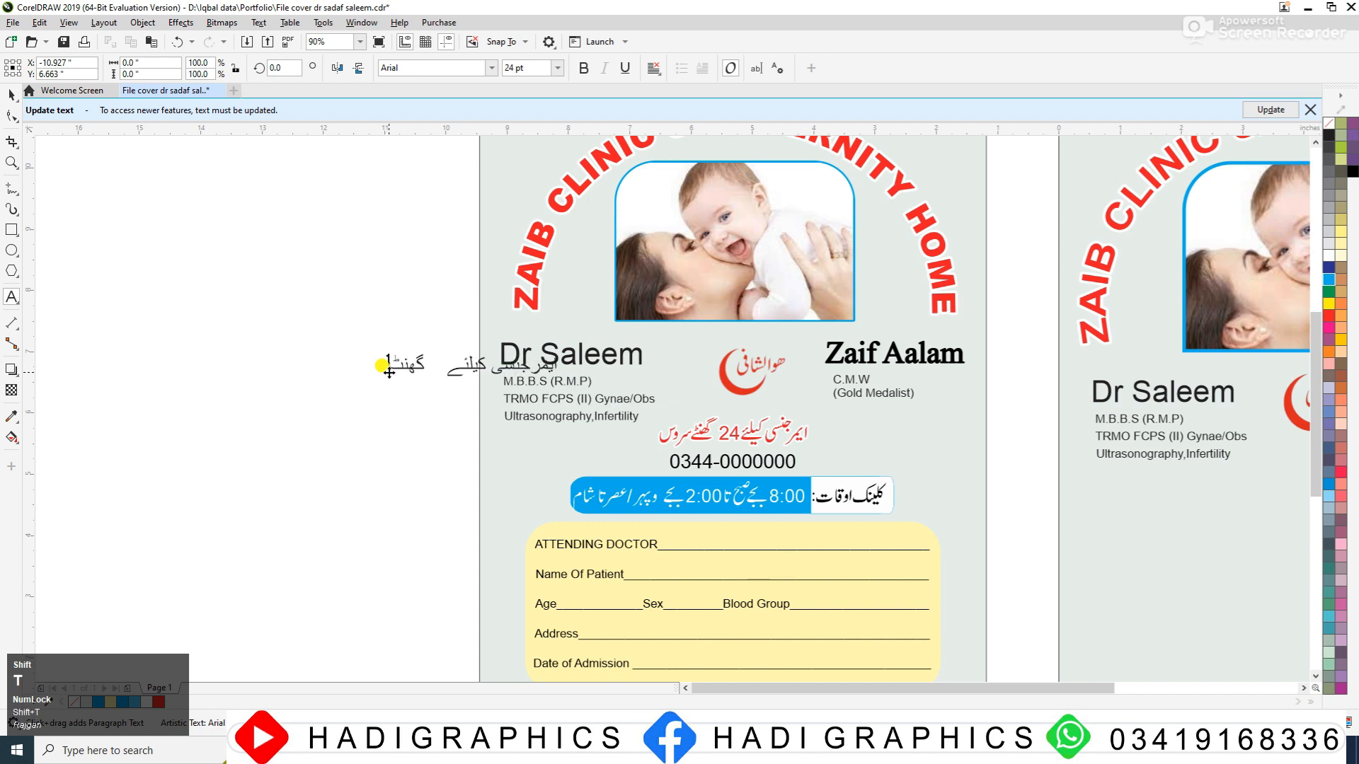
text( سروس)
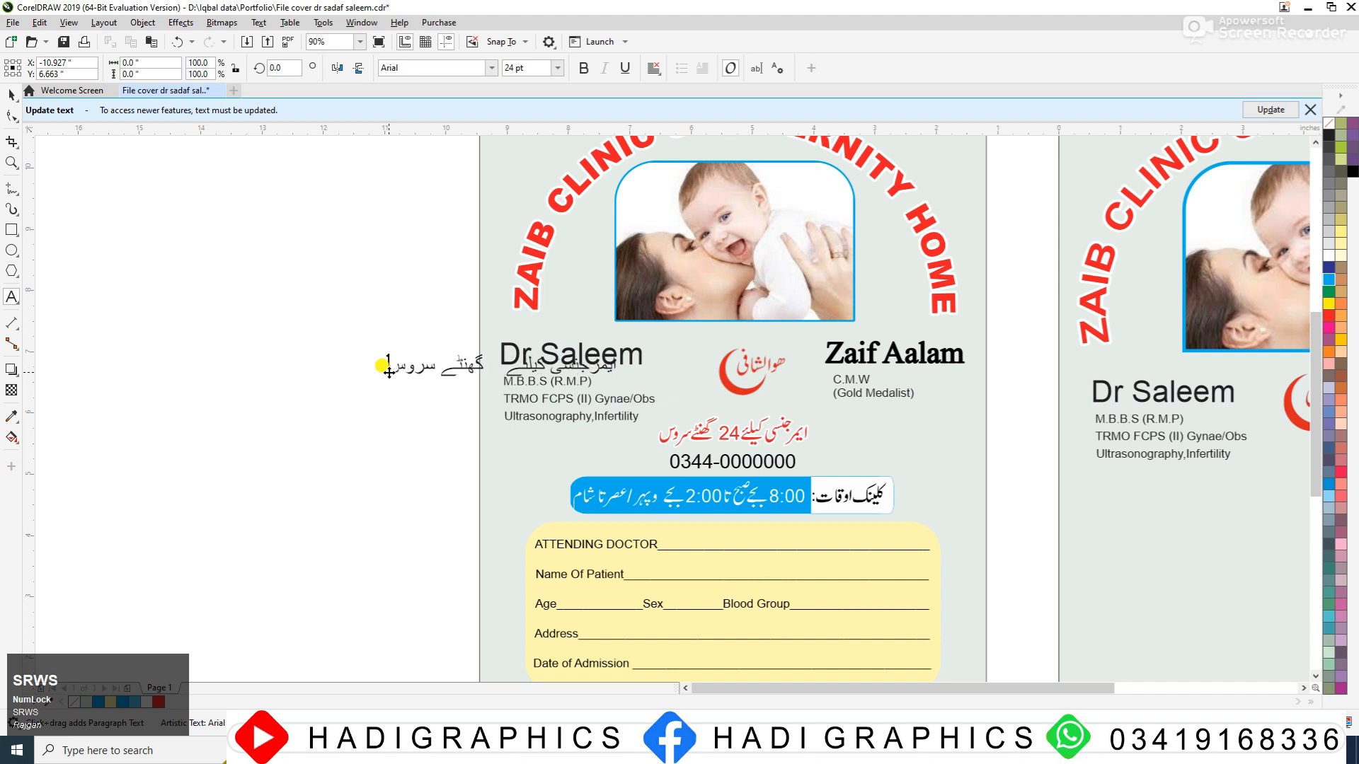
- Move the Urdu line further away from the original cover and set its font to Faiz Lahori Nastaleeq
click(11, 95)
drag(439, 372, 225, 355)
click(489, 68)
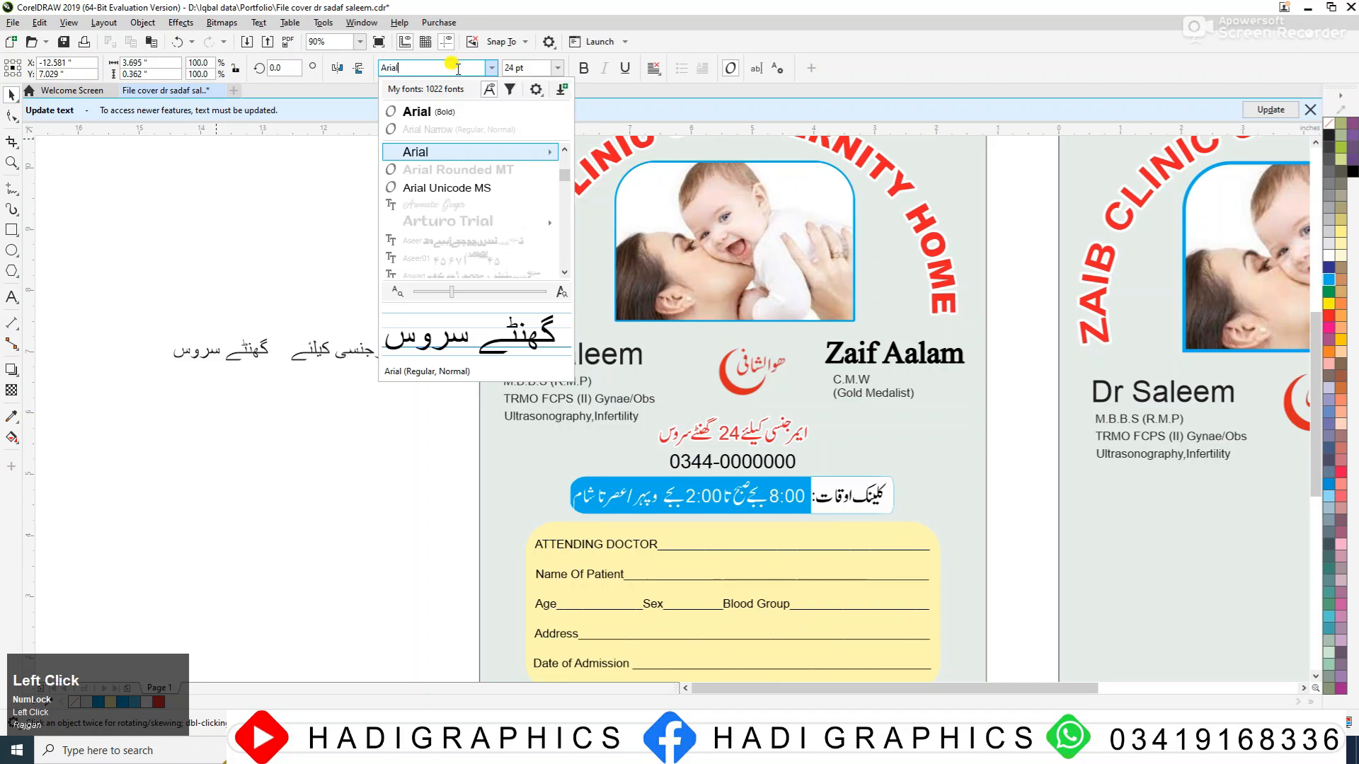
double_click(458, 69)
click(458, 69)
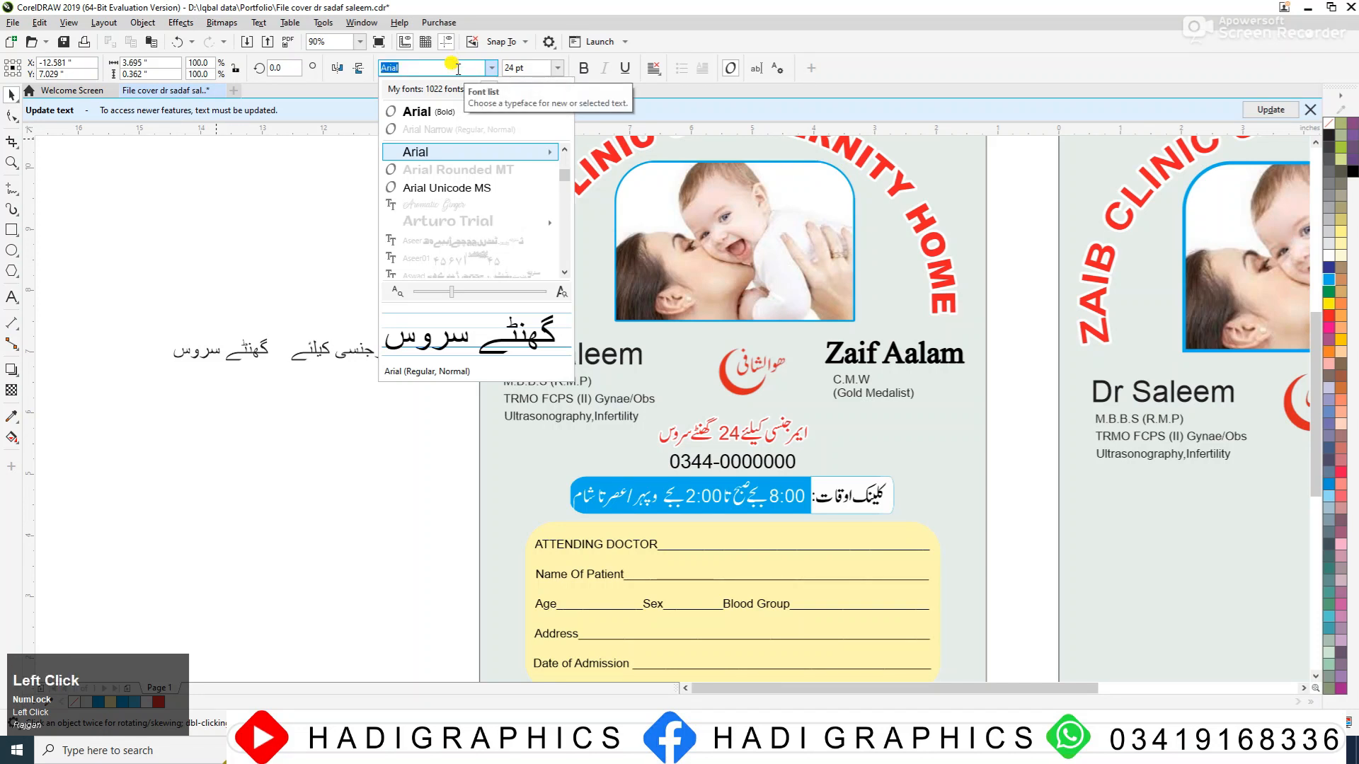
text(fa)
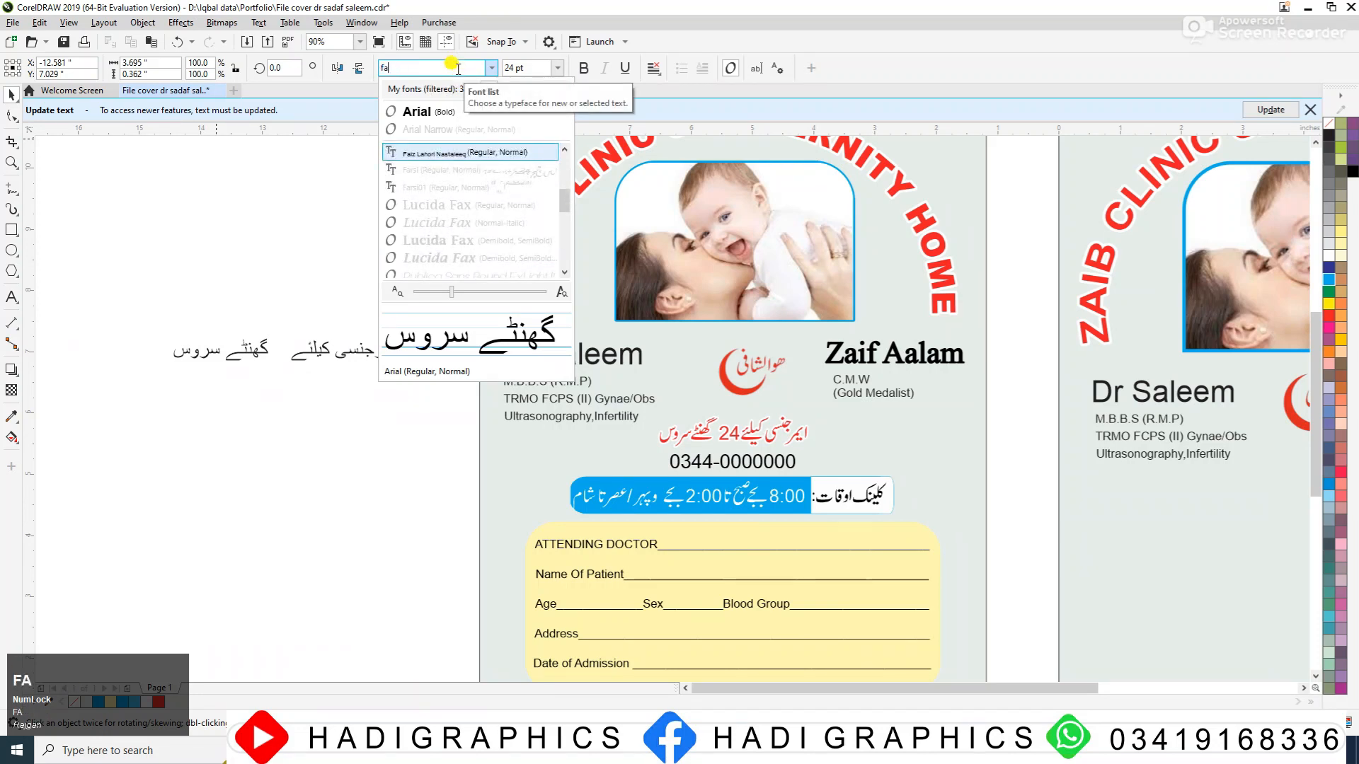
click(442, 153)
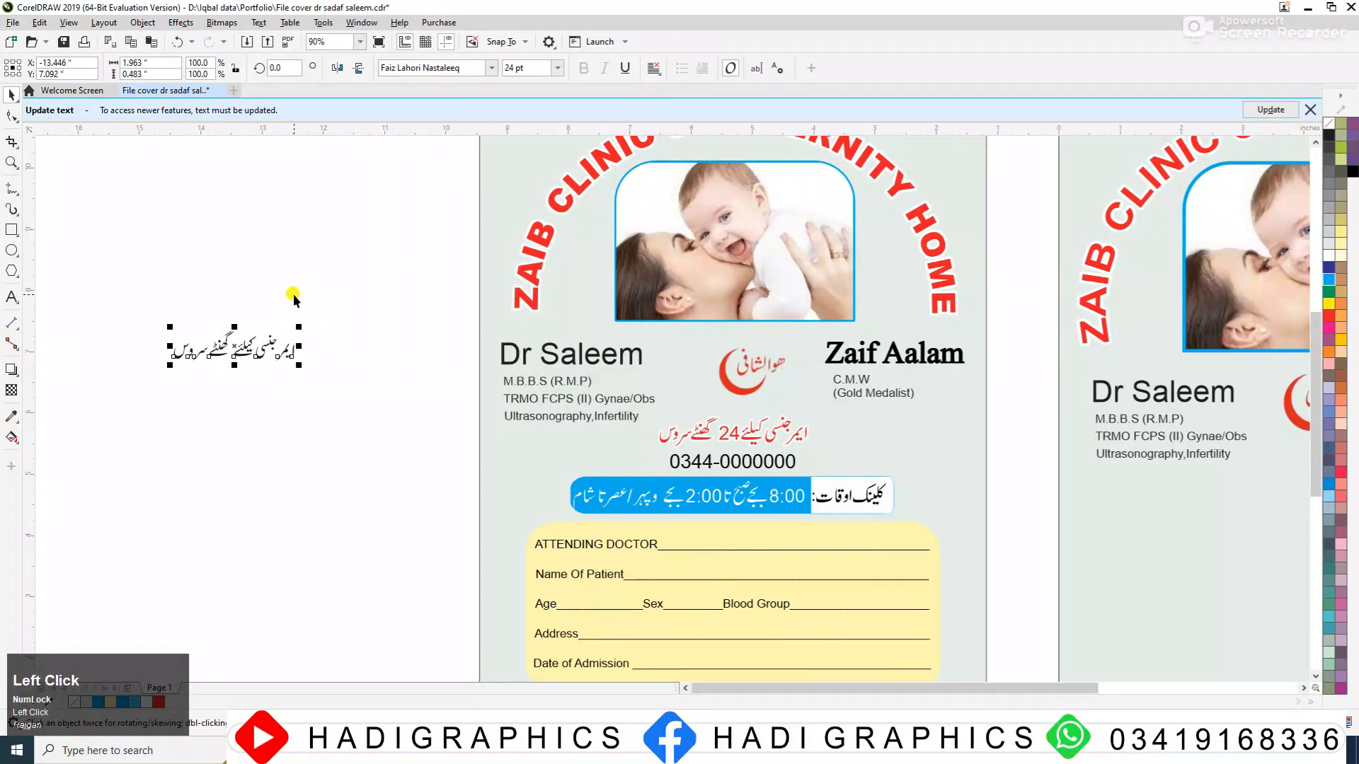
- Open a gap in the Urdu line by shifting "گھنٹے سروس" away from "ایمرجنسی کیلئے"
click(294, 295)
key(F2)
drag(119, 285, 513, 460)
click(554, 331)
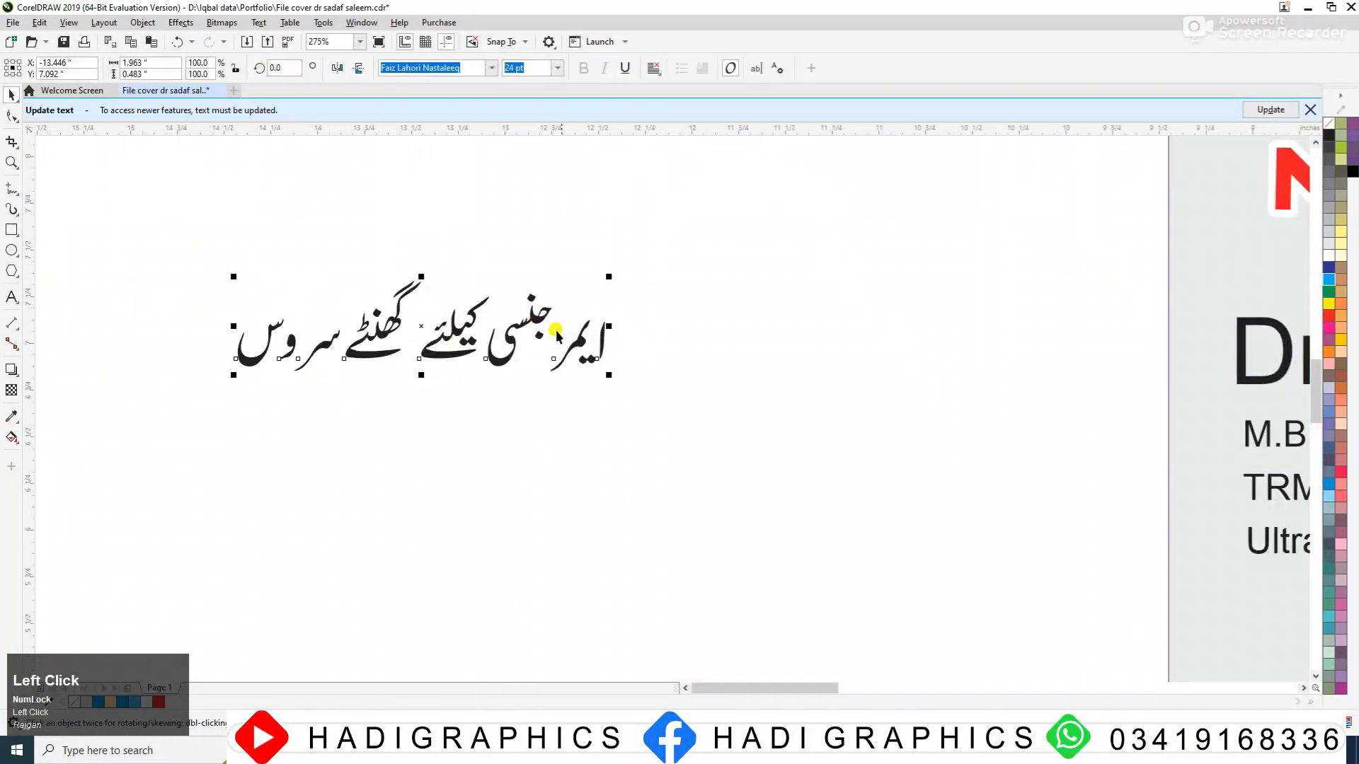
double_click(423, 350)
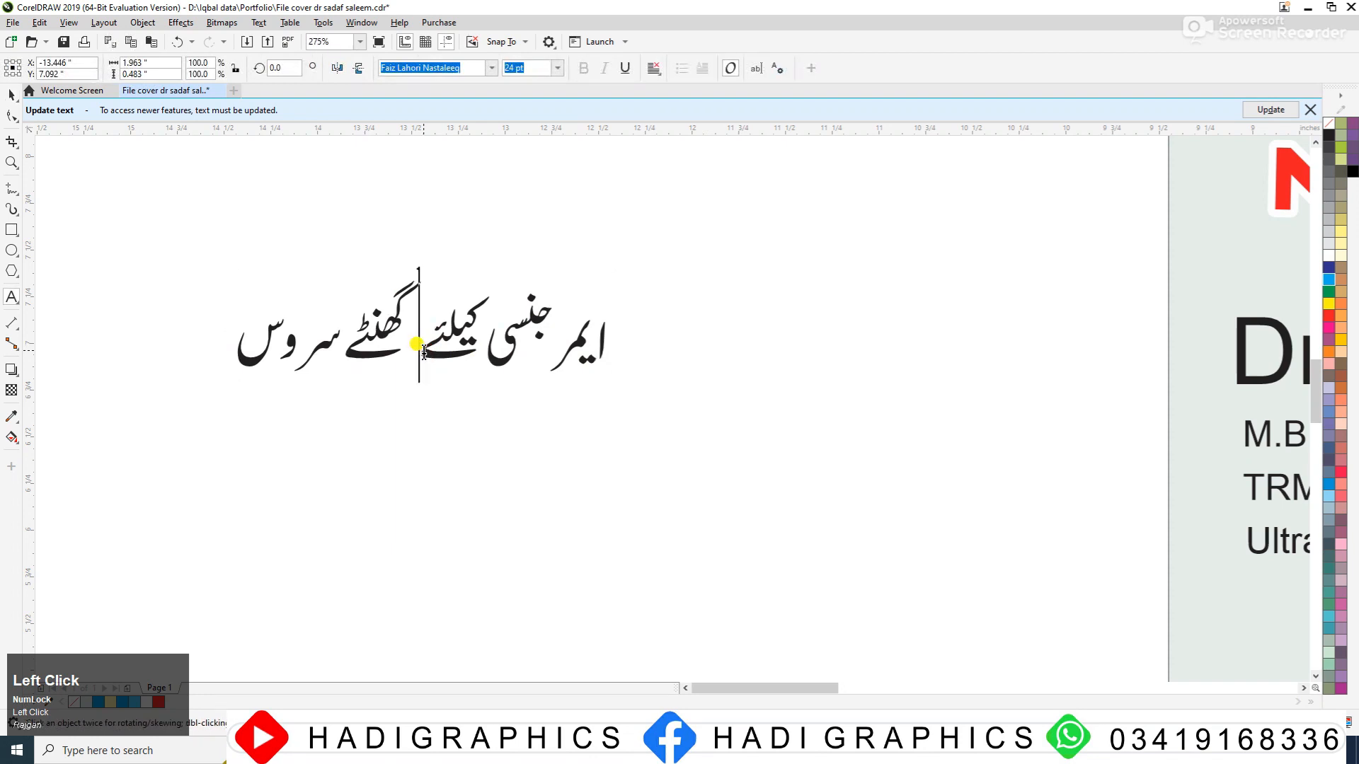
key(ctrl+z)
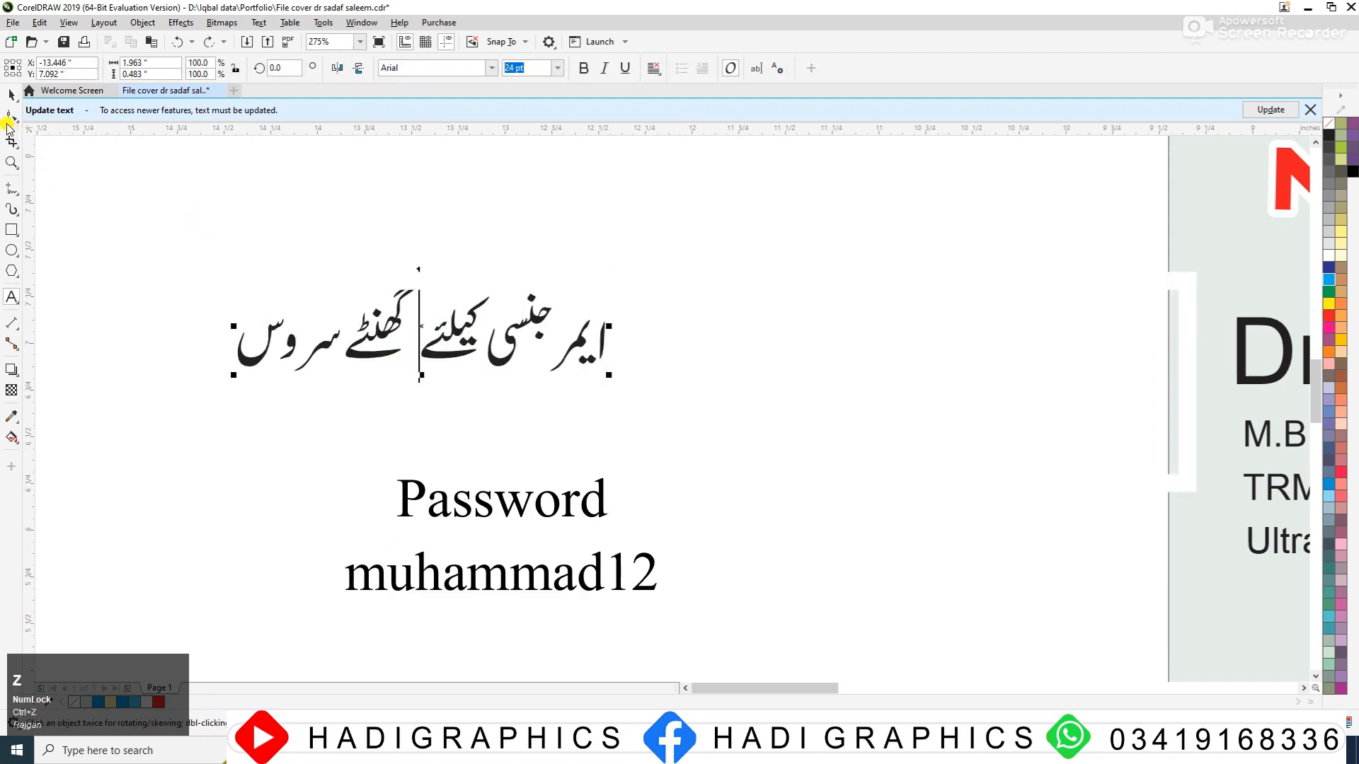
click(10, 119)
drag(161, 259, 398, 417)
key(Left)
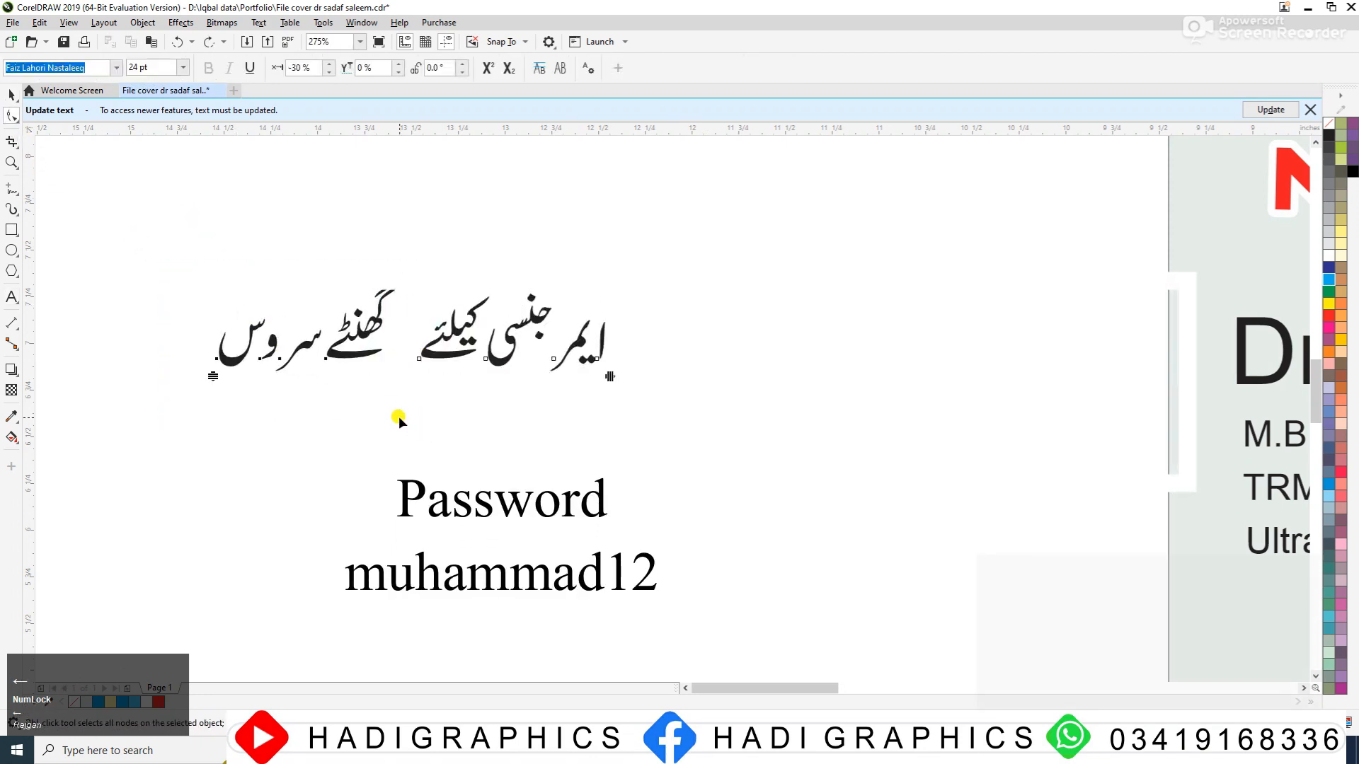
key(Left)
key(Left)
- Add the number 24 as separate text in Arial Bold and place it in the gap of the Urdu line
click(12, 297)
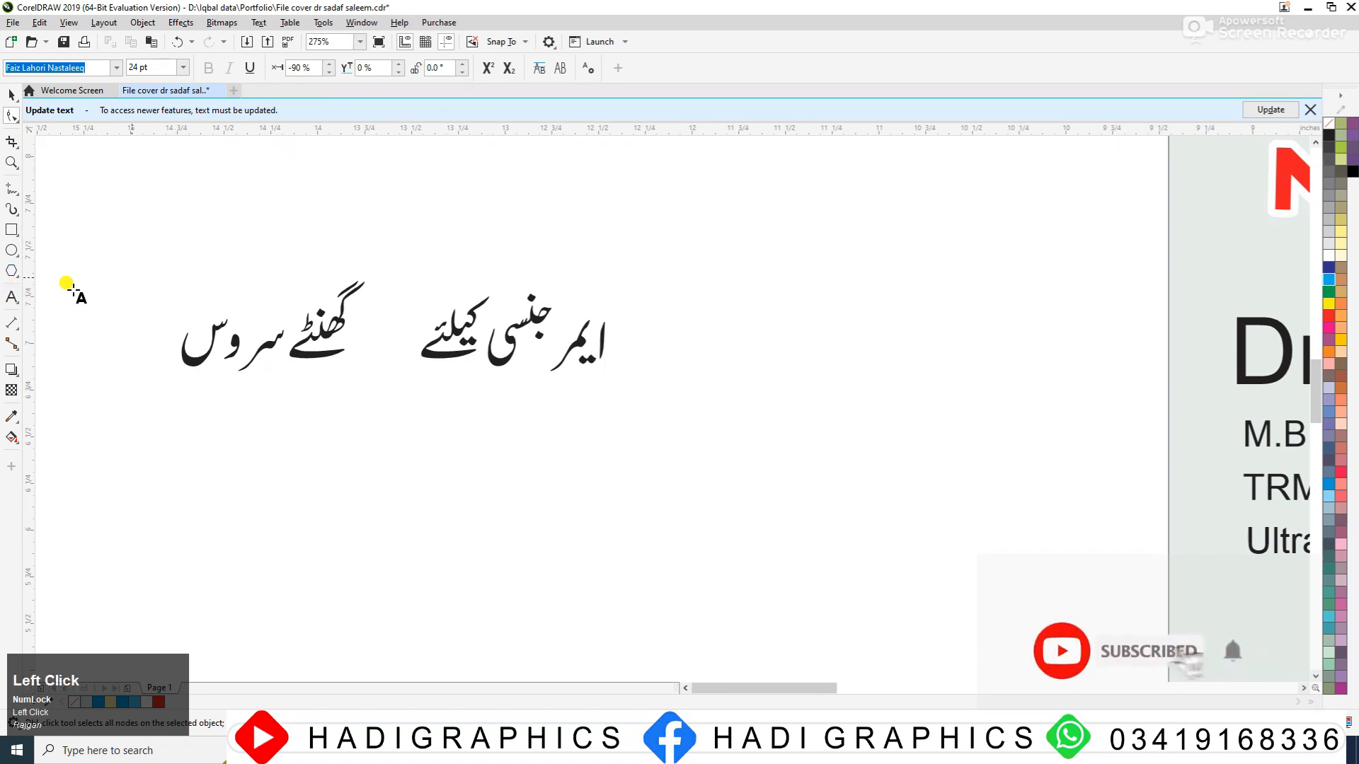
click(388, 212)
text(24)
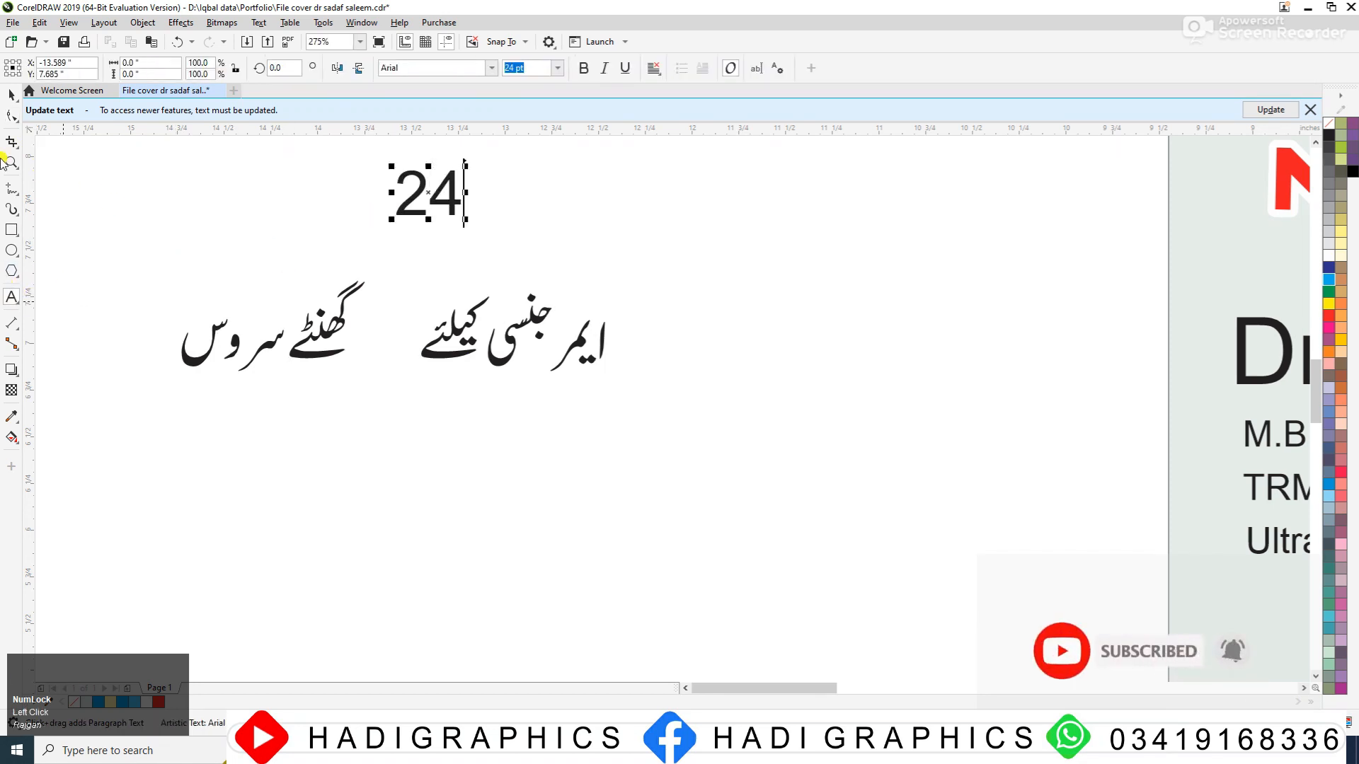
click(11, 94)
click(490, 68)
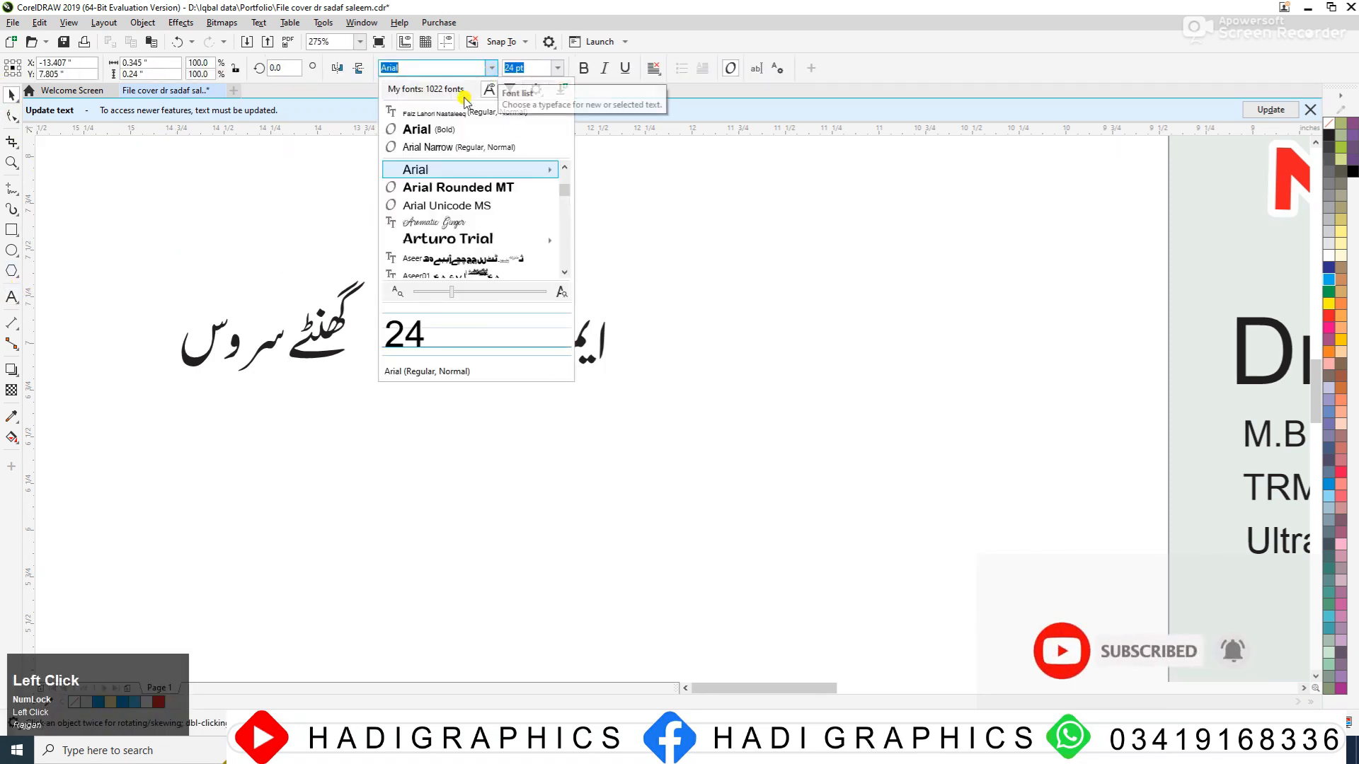
click(450, 127)
drag(455, 206, 412, 342)
- Tighten the spacing inside "ایمرجنسی" by shifting its opening letters closer to the rest of the word
click(397, 408)
drag(140, 237, 308, 324)
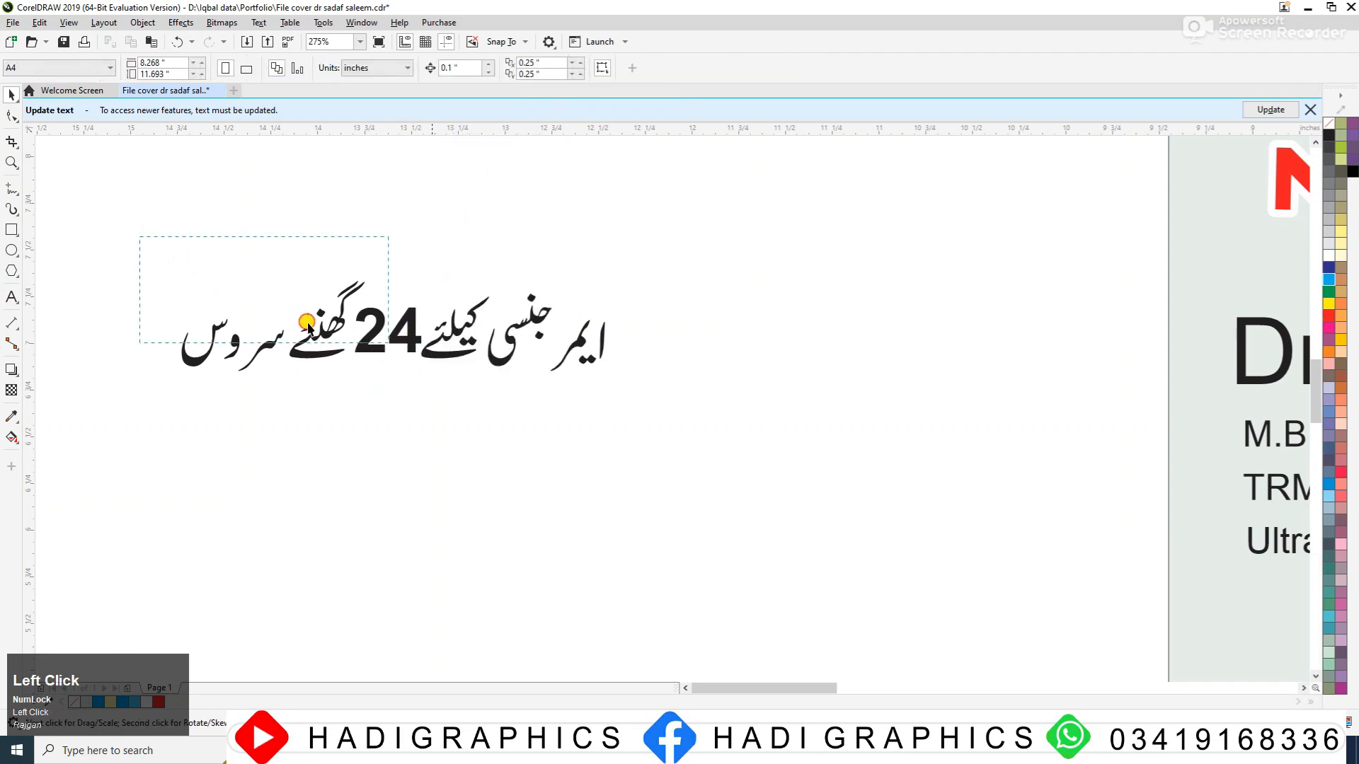
click(703, 415)
click(565, 356)
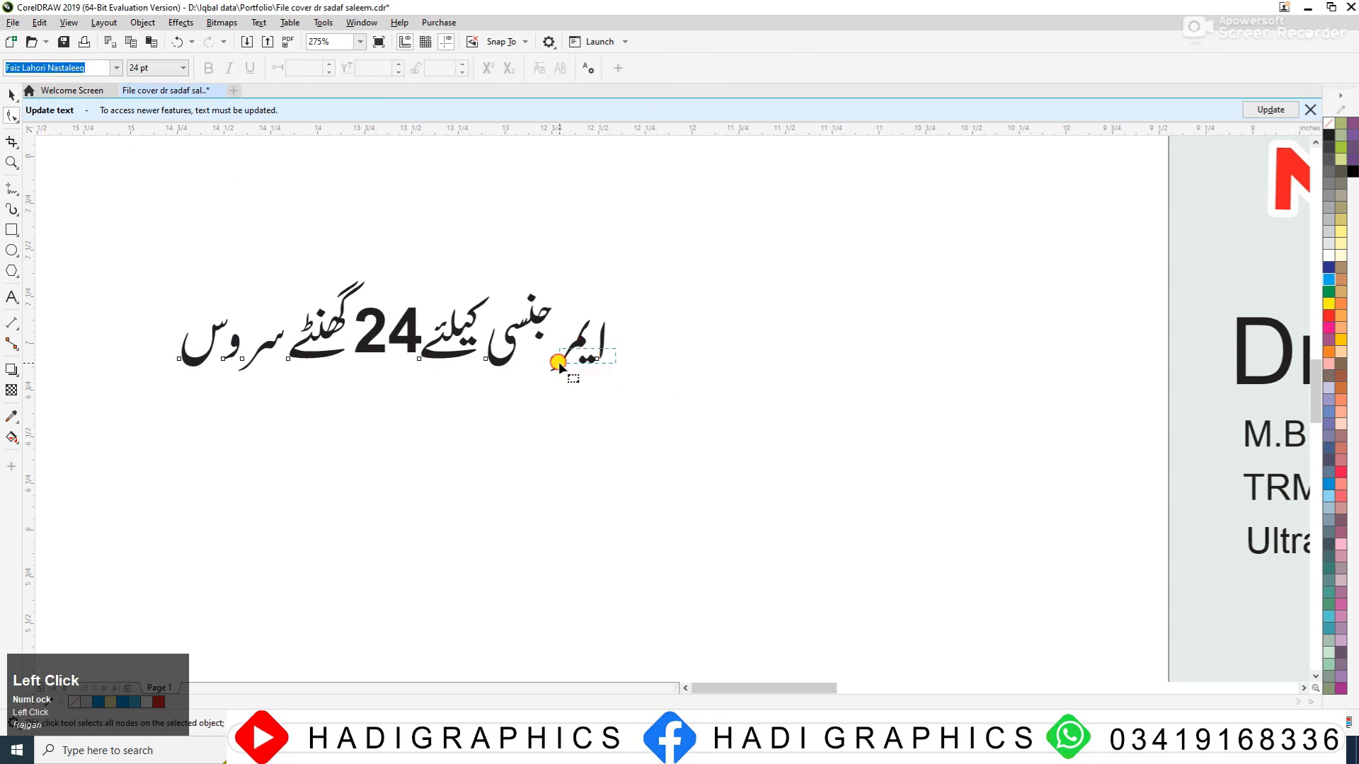
drag(559, 365, 560, 365)
key(Right)
key(Right)
key(Right)
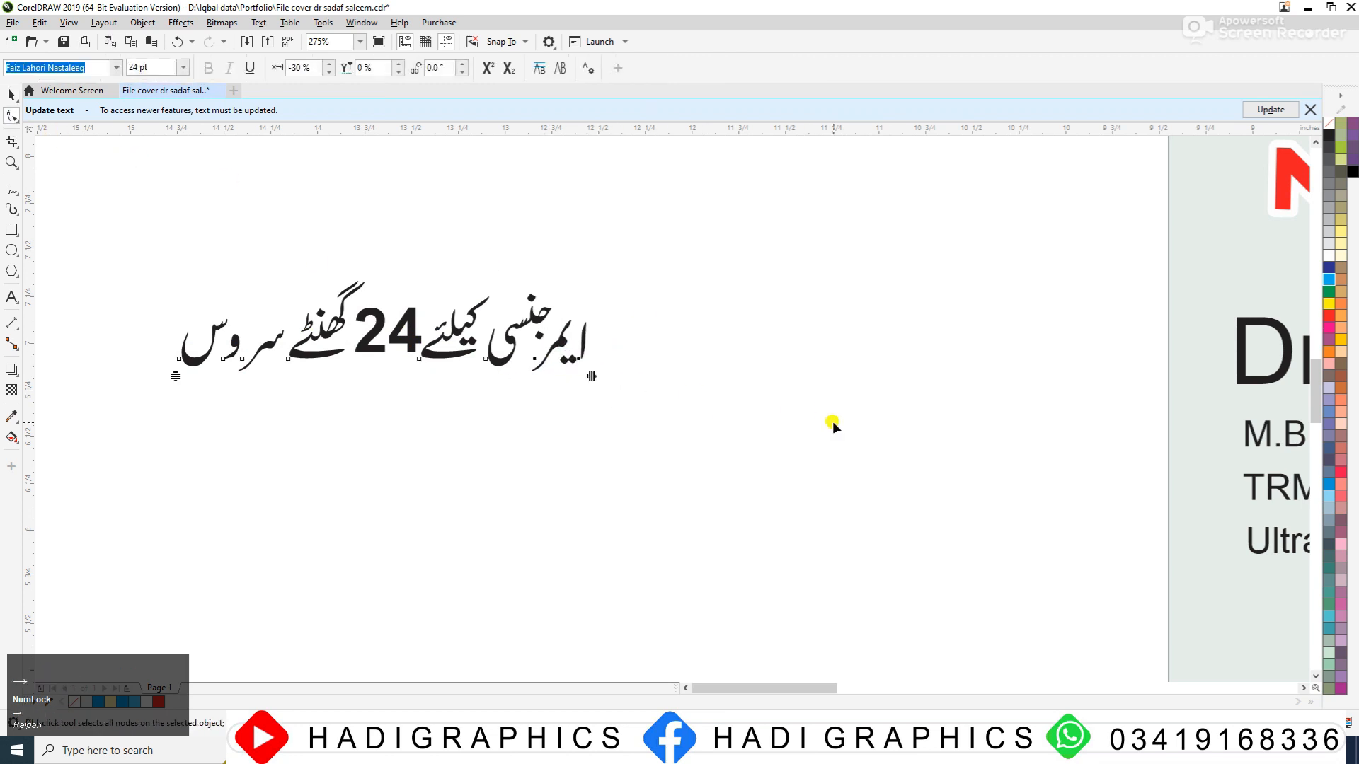
- Group the Urdu line and the number 24 into one object
key(space)
drag(161, 227, 666, 431)
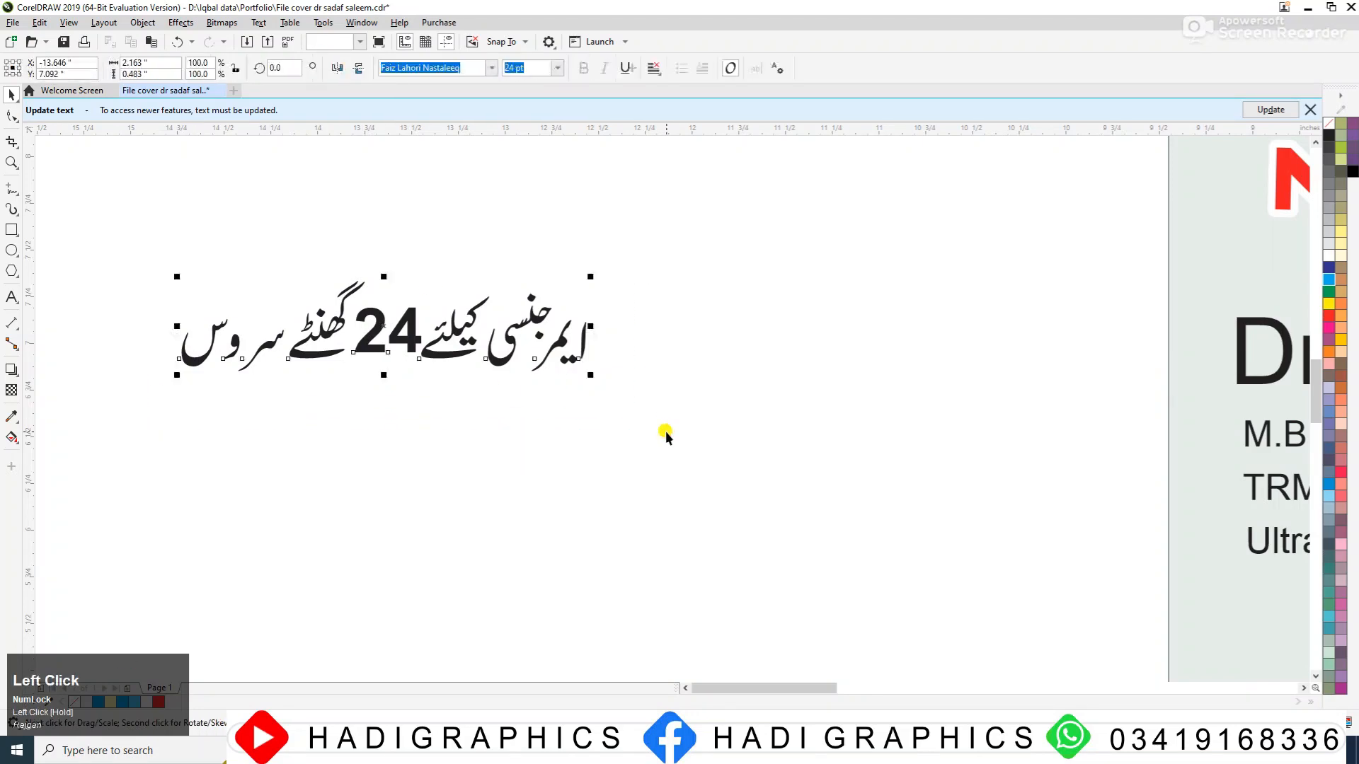
key(ctrl+g)
- Place the grouped Urdu line beneath the crescent logo on the new page and enlarge it to about 2.53 inches wide
key(F3)
key(F3)
key(F3)
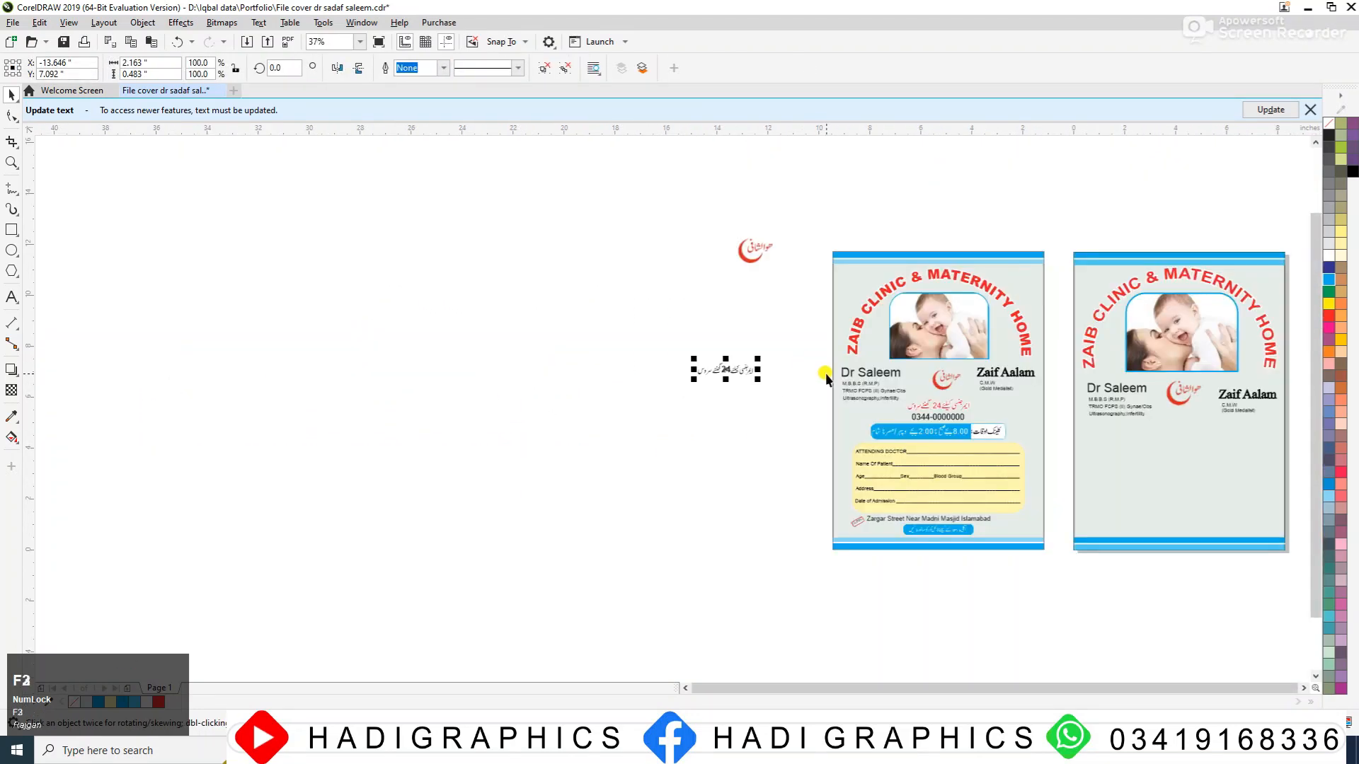
drag(547, 310, 1254, 515)
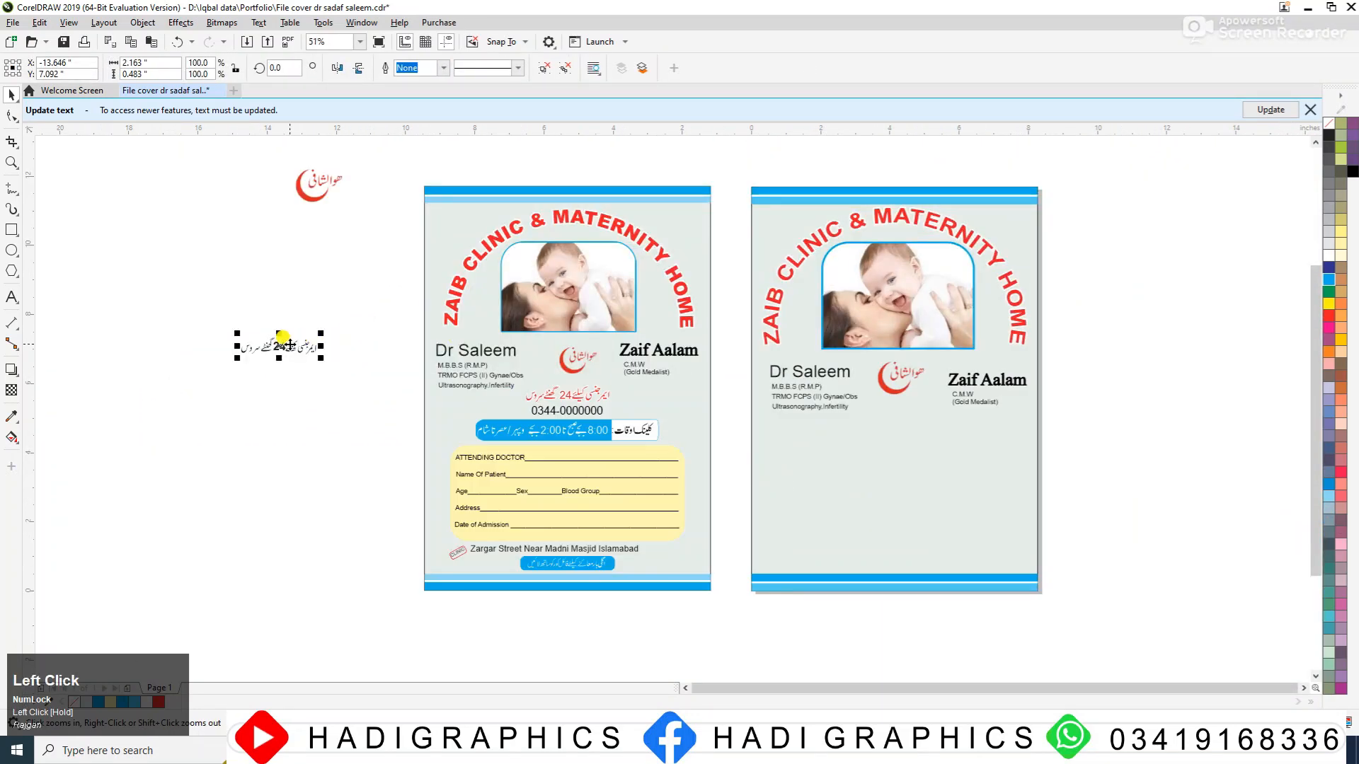
drag(290, 344, 910, 427)
key(z)
drag(754, 374, 988, 499)
drag(803, 361, 826, 366)
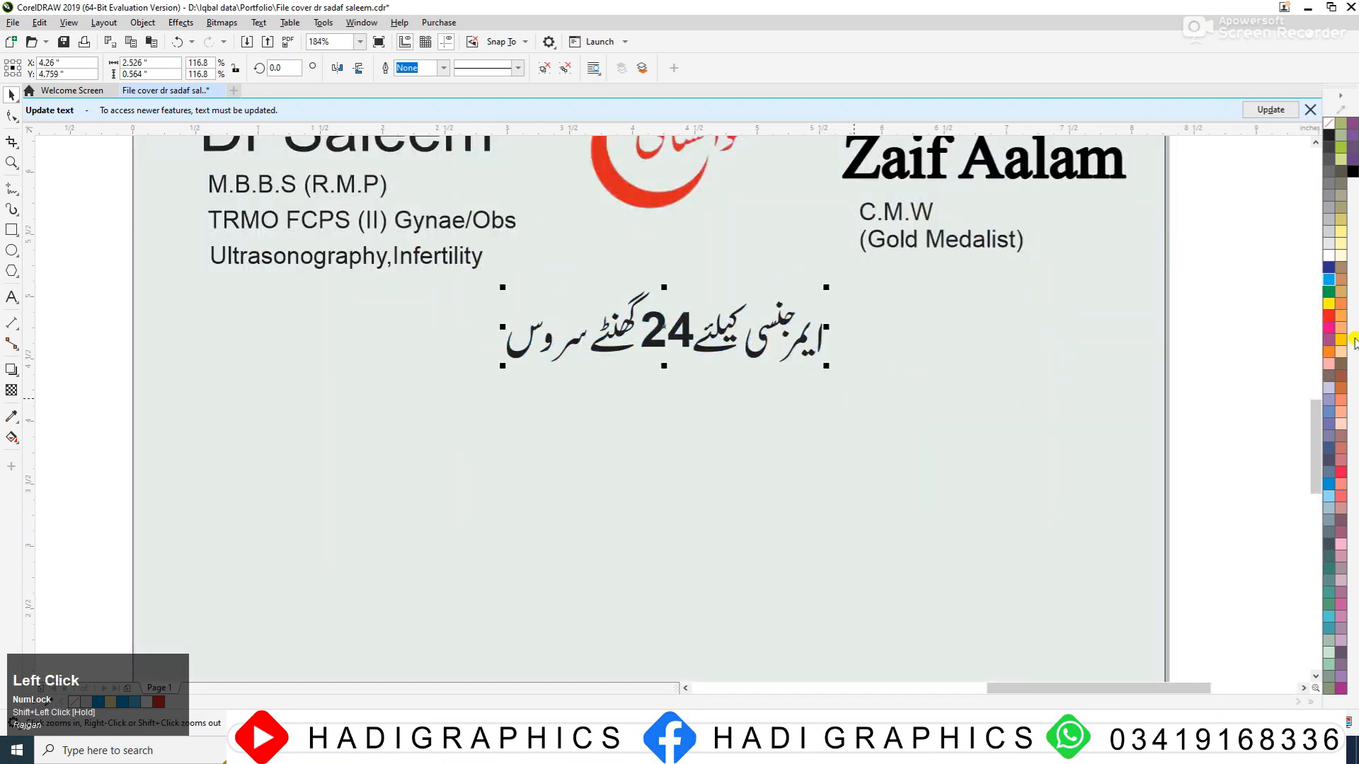
- Fill the Urdu line with red and give it a white 4.0 pt outline set behind the fill and scaling with the object
click(1328, 316)
right_click(1326, 286)
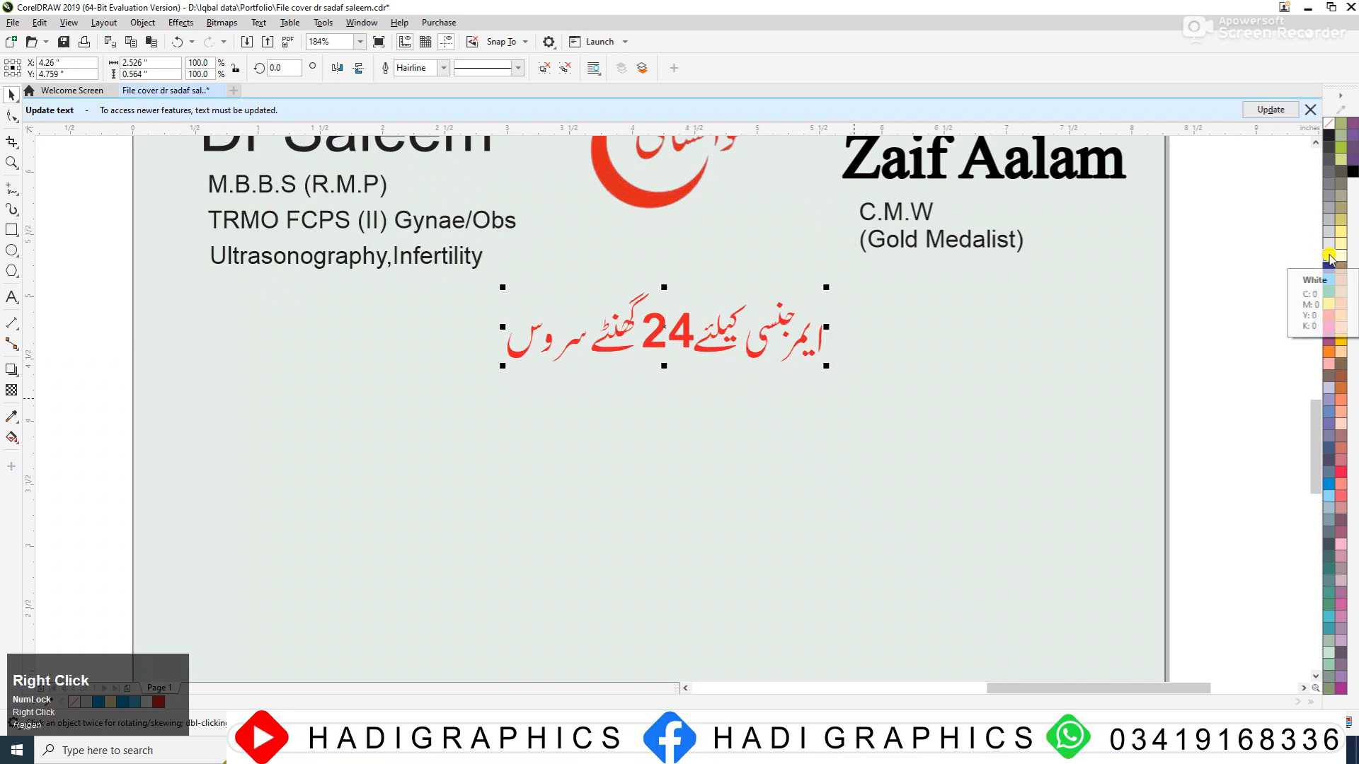
key(F12)
click(591, 321)
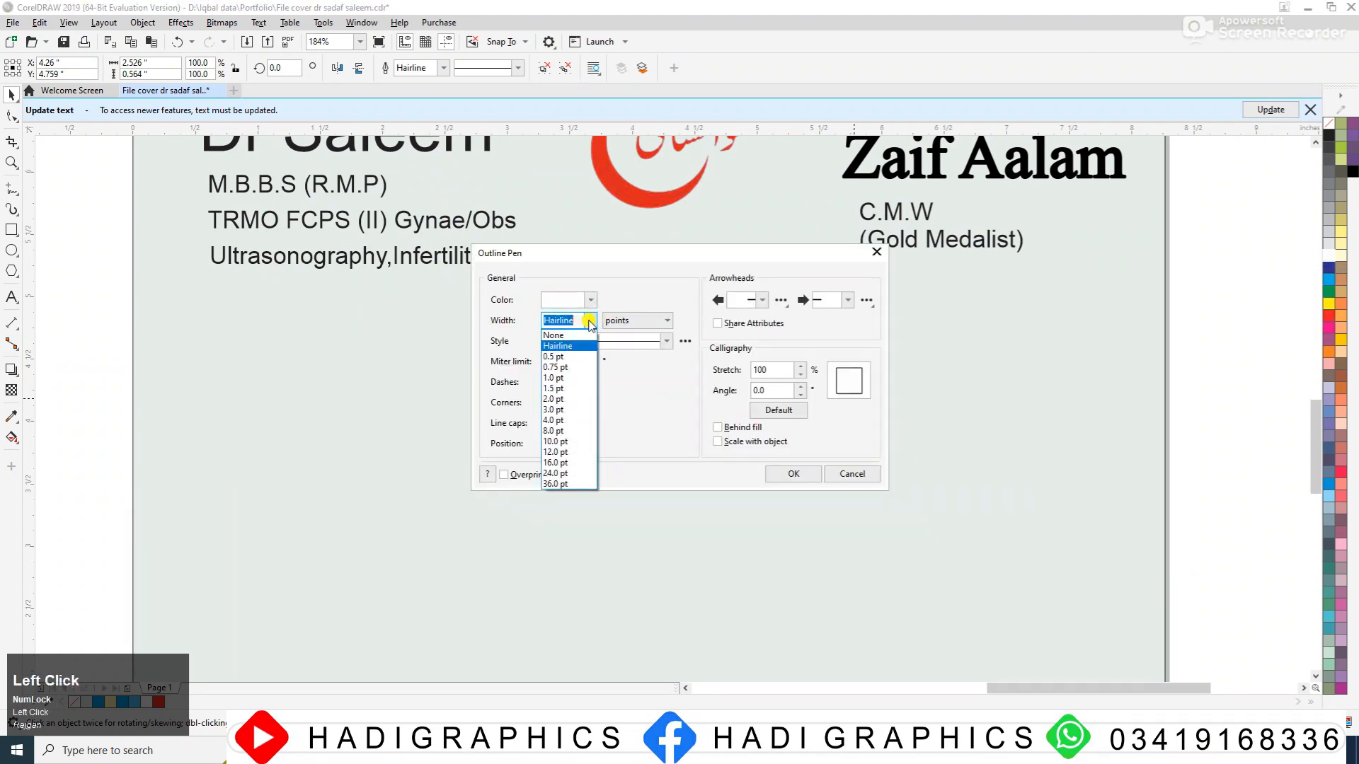
click(559, 402)
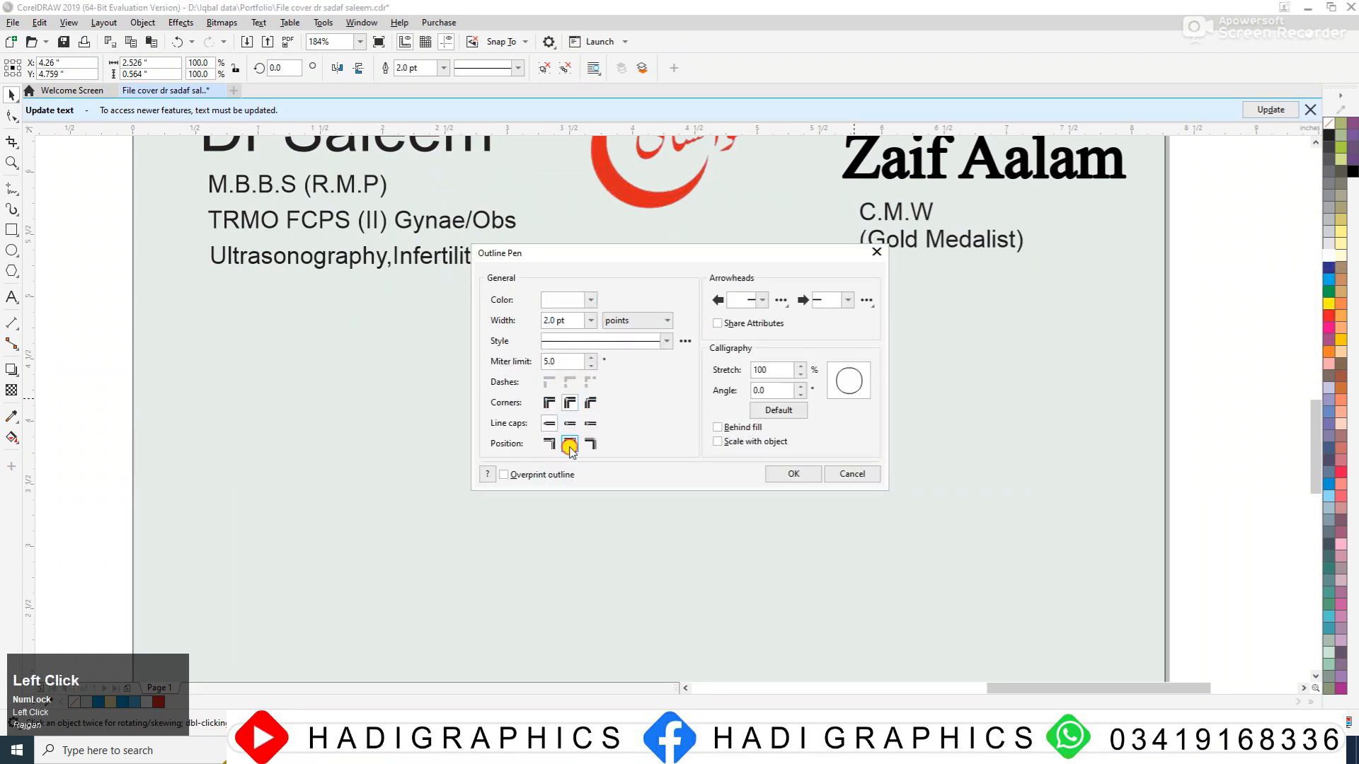
click(591, 320)
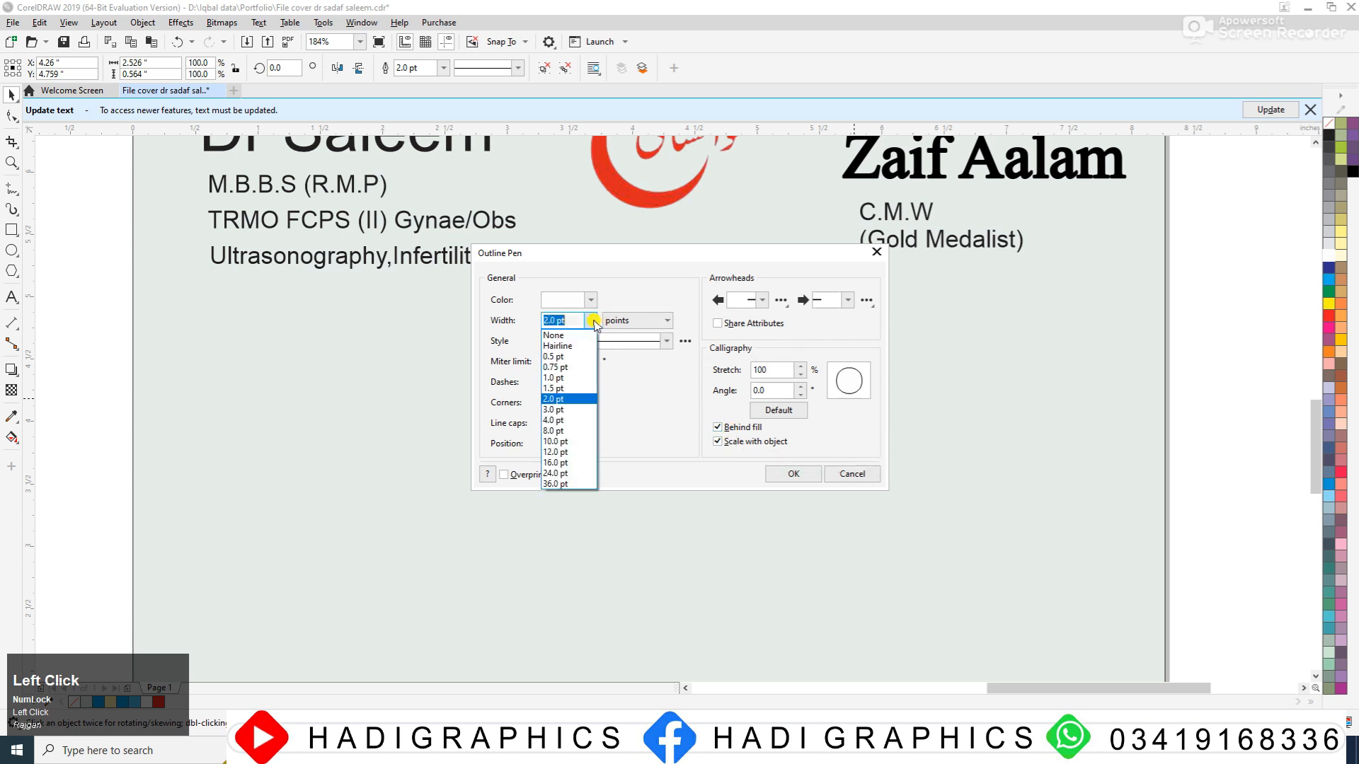
click(554, 420)
click(793, 473)
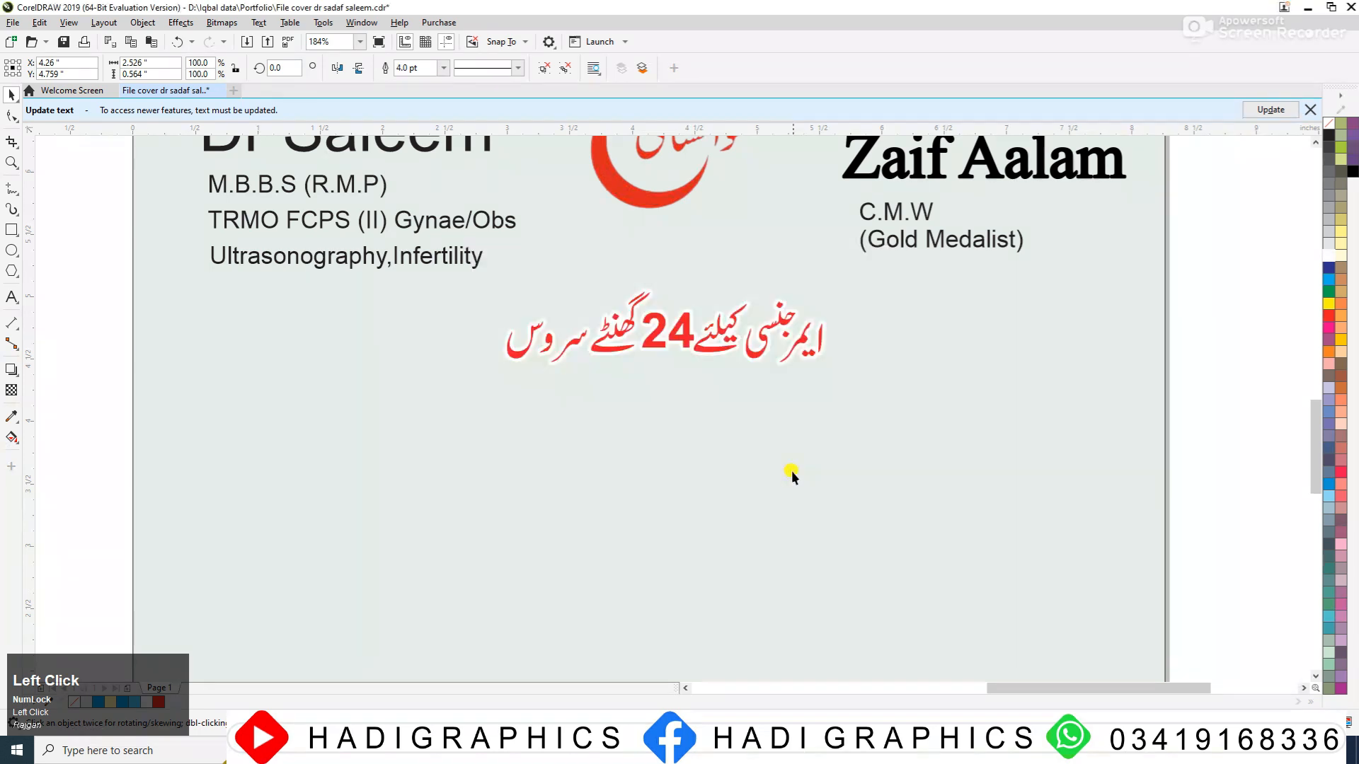
- Enlarge the outlined Urdu line to about 2.87 inches wide and move it slightly up
click(812, 343)
drag(825, 286, 846, 277)
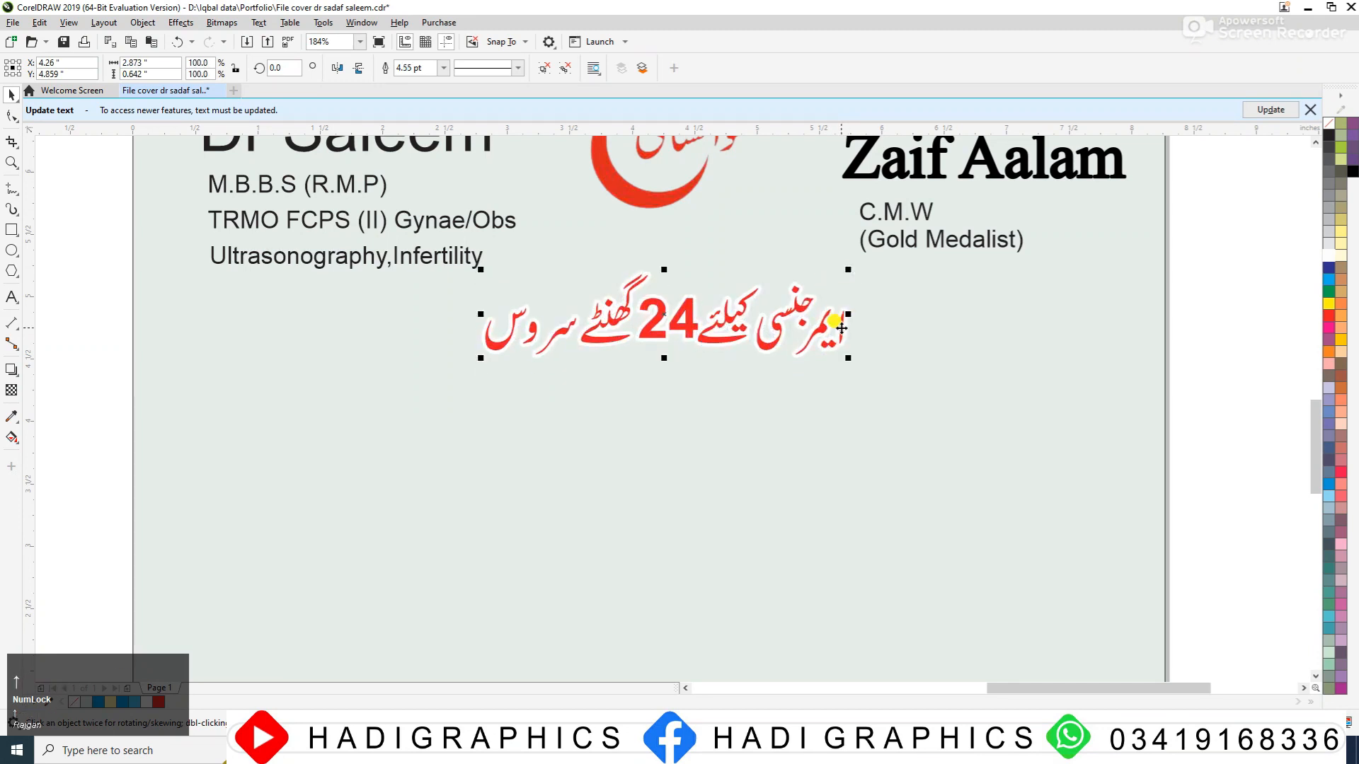
key(F3)
click(937, 317)
- Copy the phone number from the original cover to beneath the Urdu line on the new page and set it in Arial Bold
key(F3)
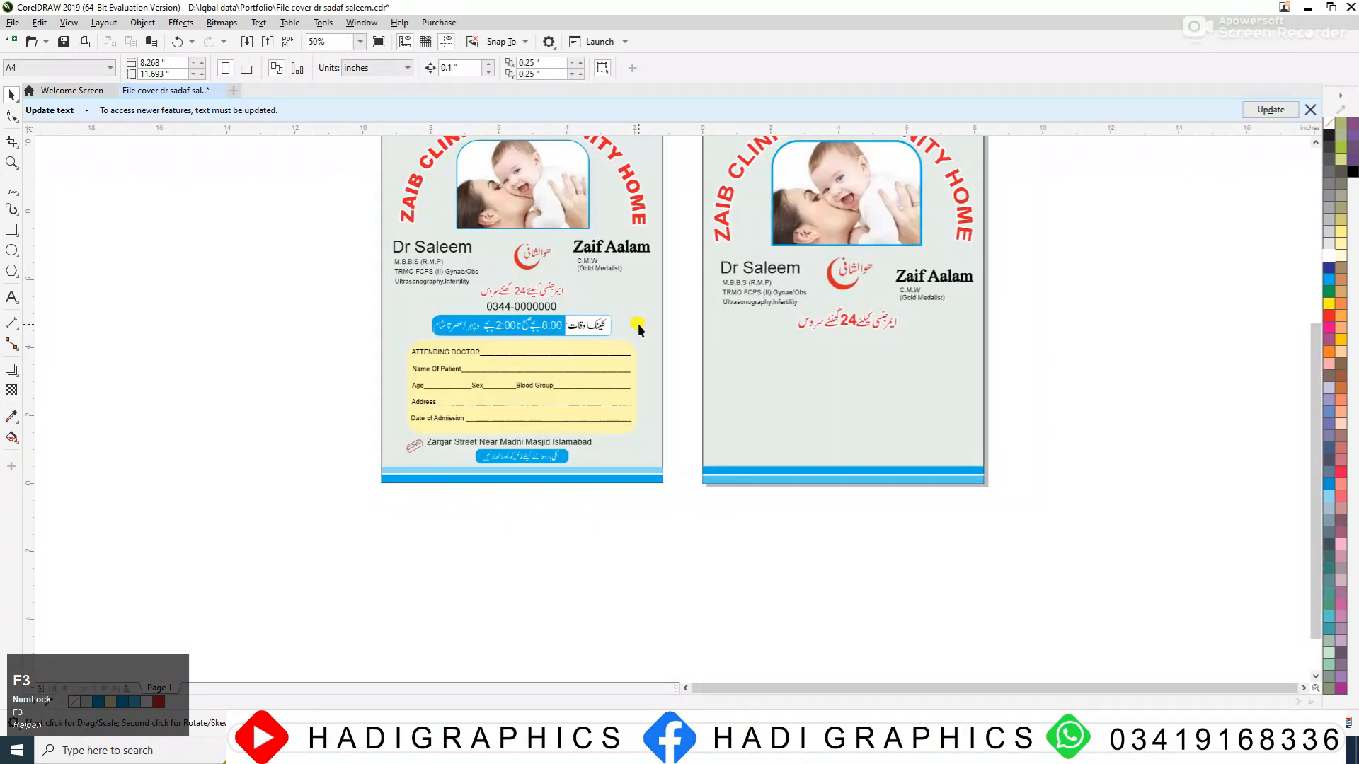
key(F2)
drag(334, 262, 768, 423)
drag(1106, 512, 1113, 519)
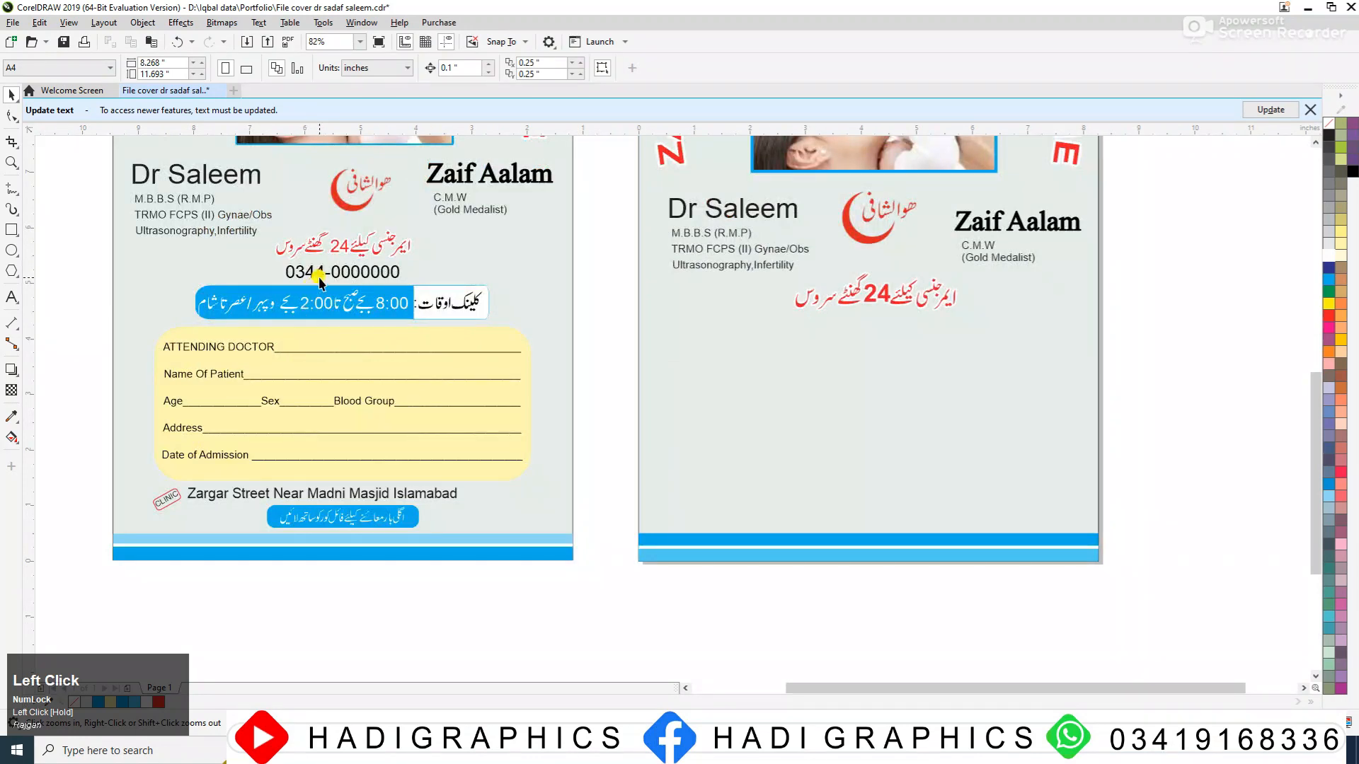
drag(319, 280, 853, 318)
right_click(853, 319)
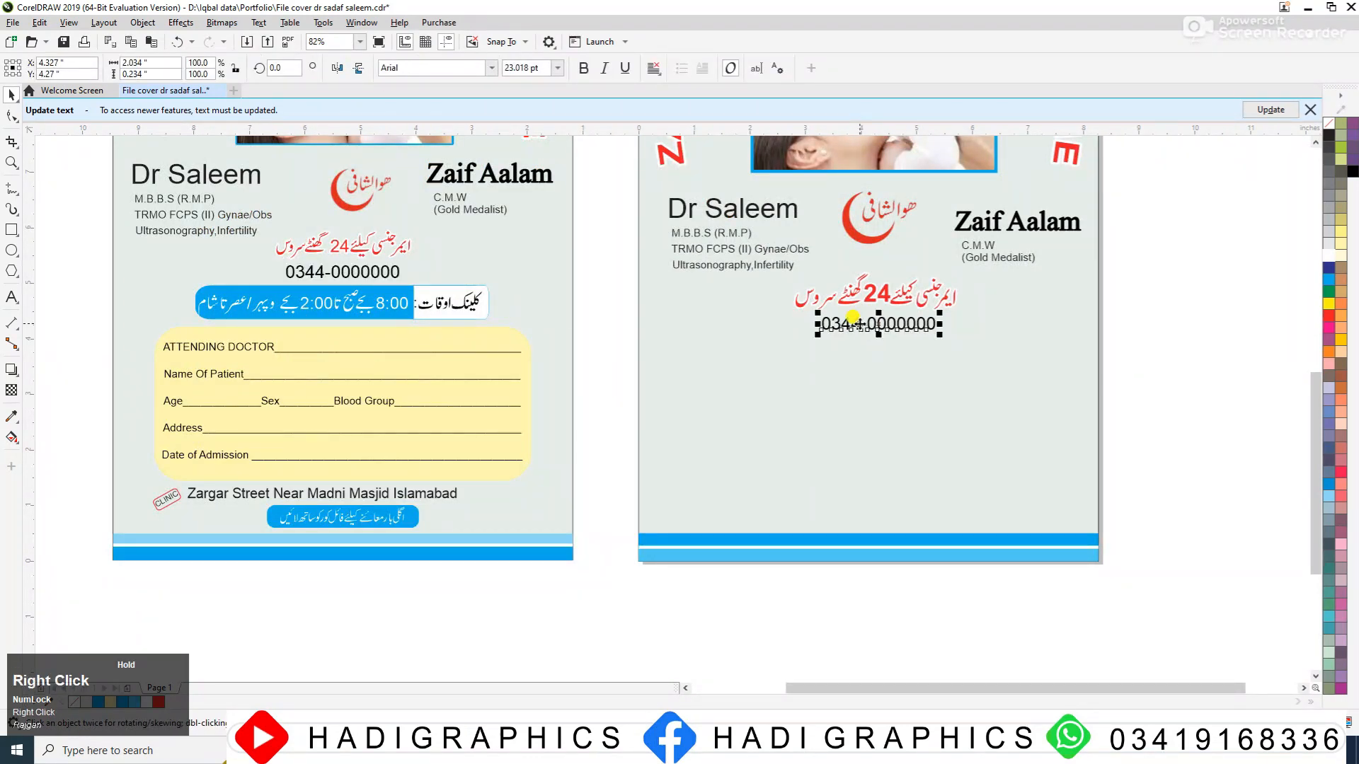
click(490, 70)
click(452, 110)
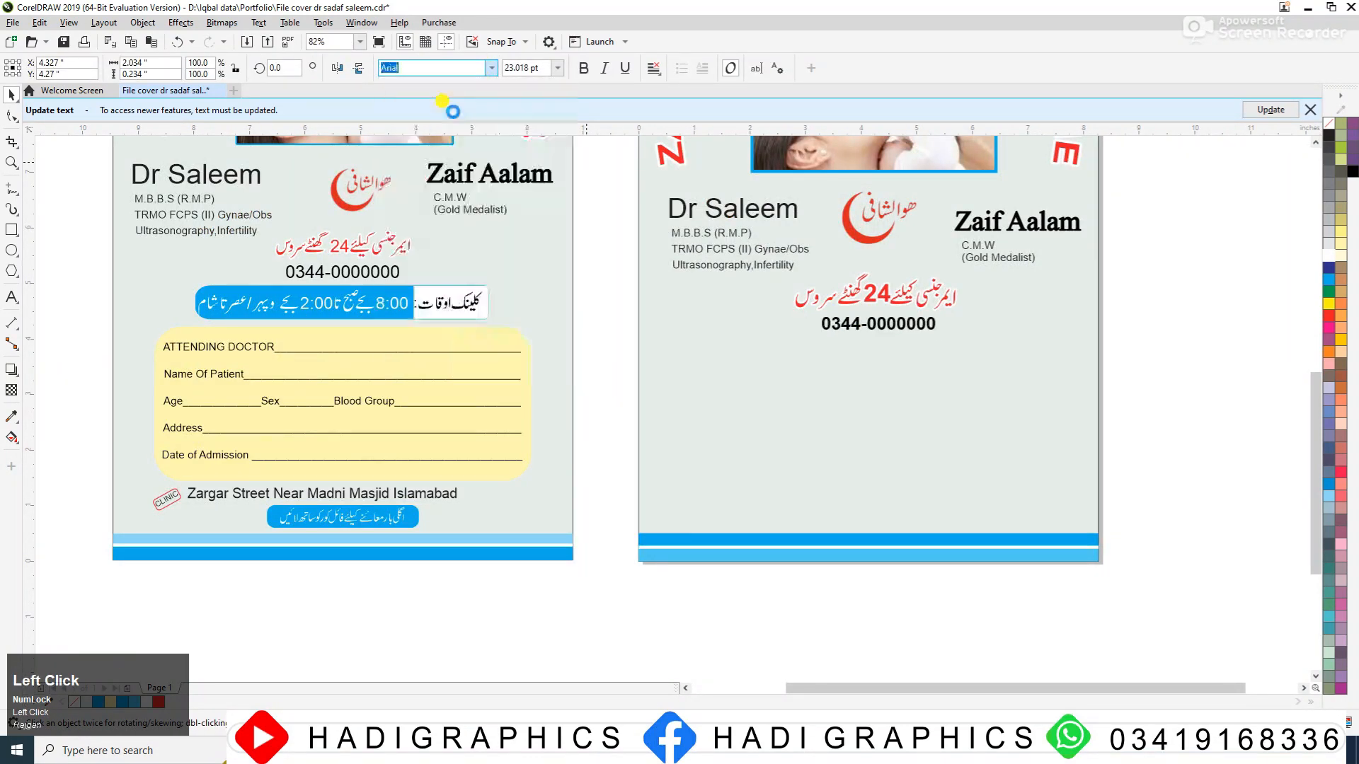
click(1158, 331)
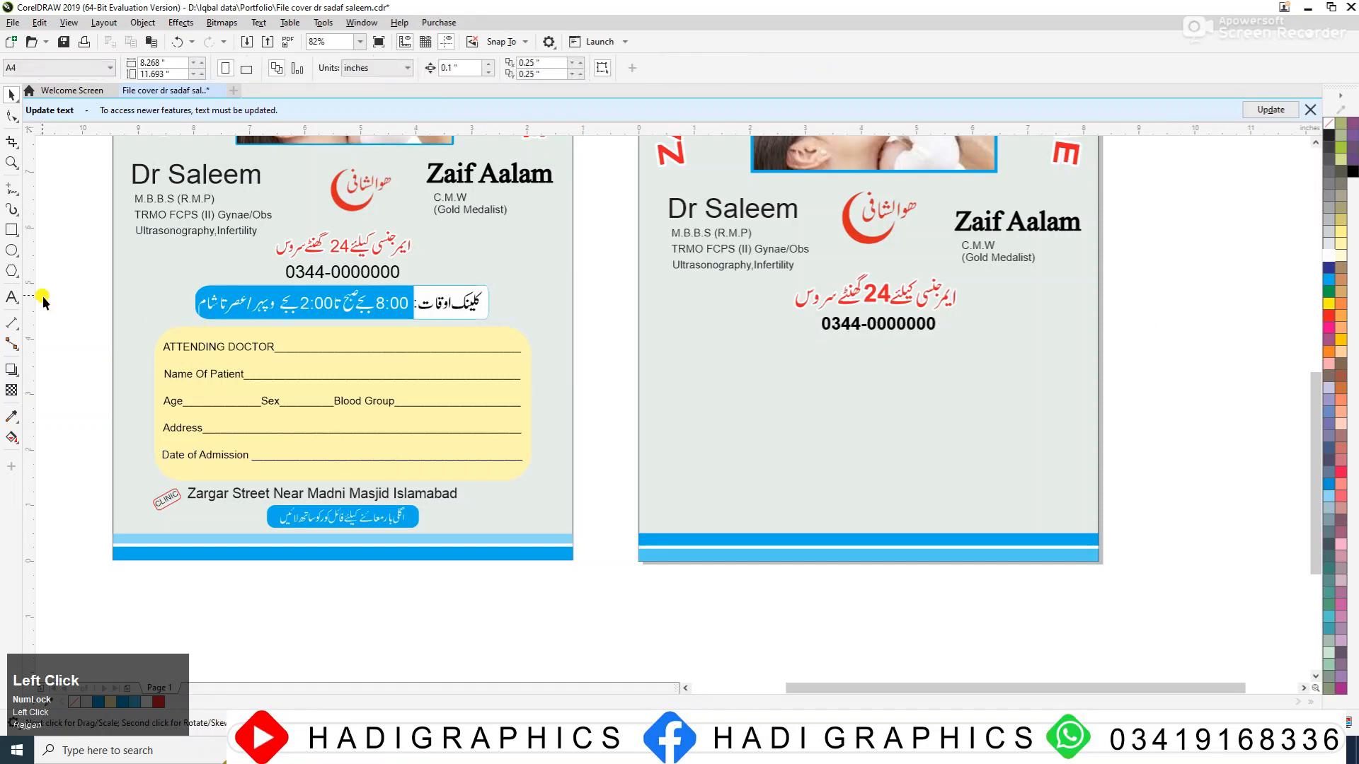
- Draw a rectangle about 6.44 by 0.50 inches beneath the phone number on the new page
click(12, 230)
drag(685, 340, 1048, 369)
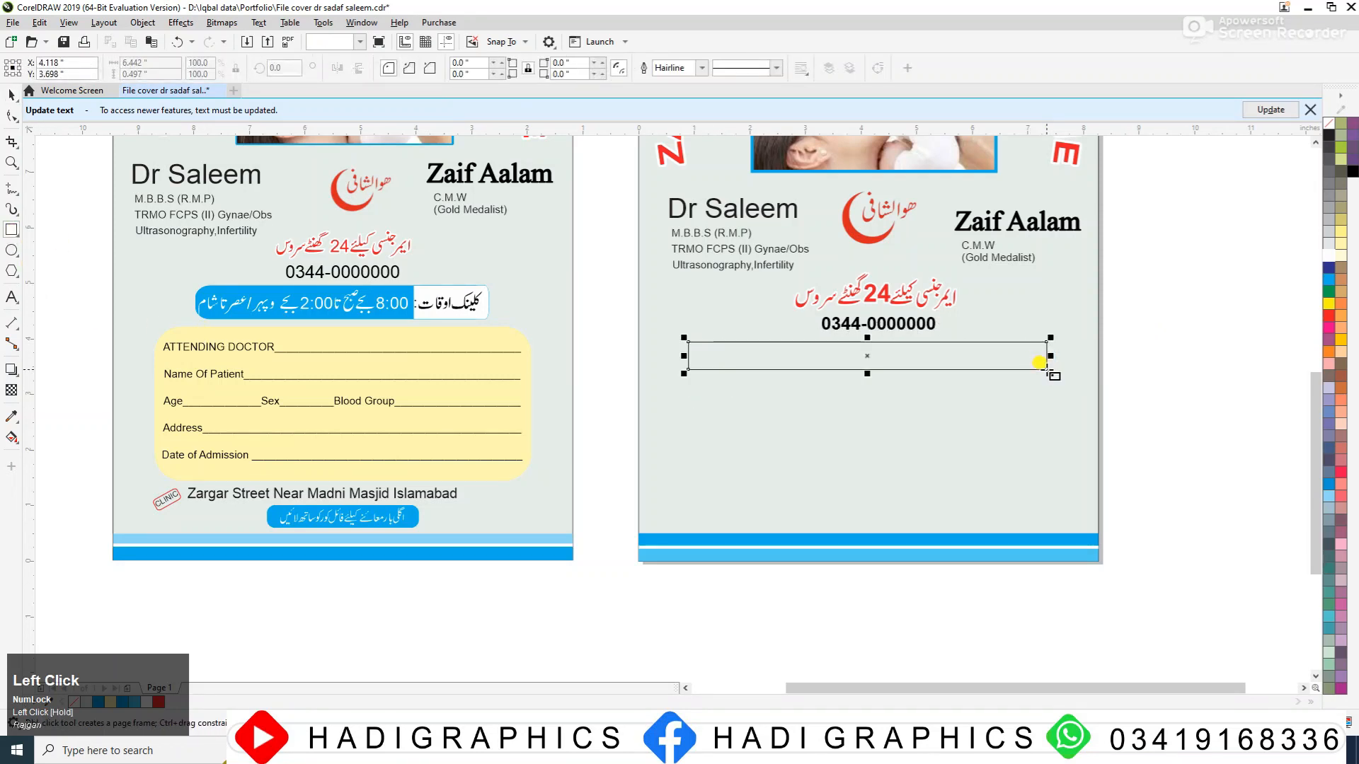
key(space)
- Enlarge the rectangle beneath the phone number to about 7.07 by 0.70 inches and move it slightly up
key(F2)
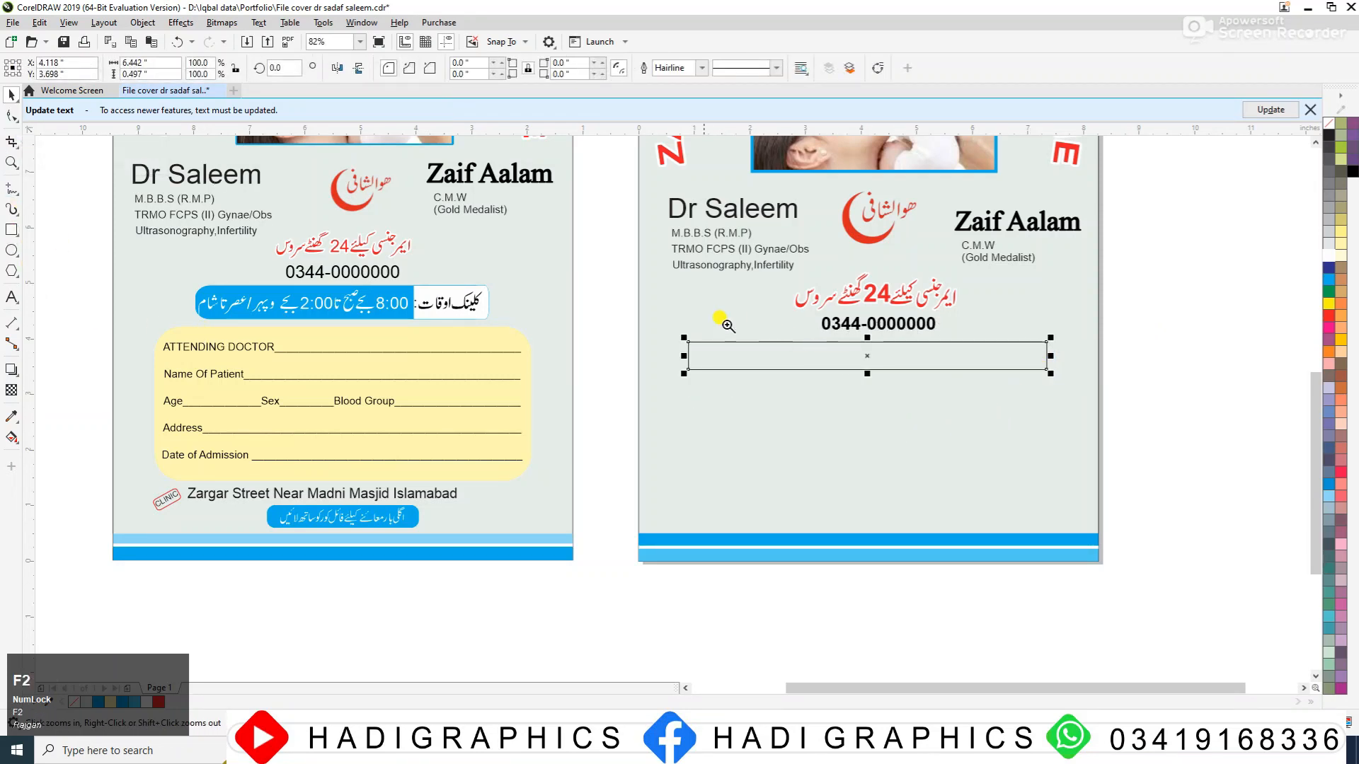
drag(632, 296, 1110, 433)
drag(666, 423, 662, 439)
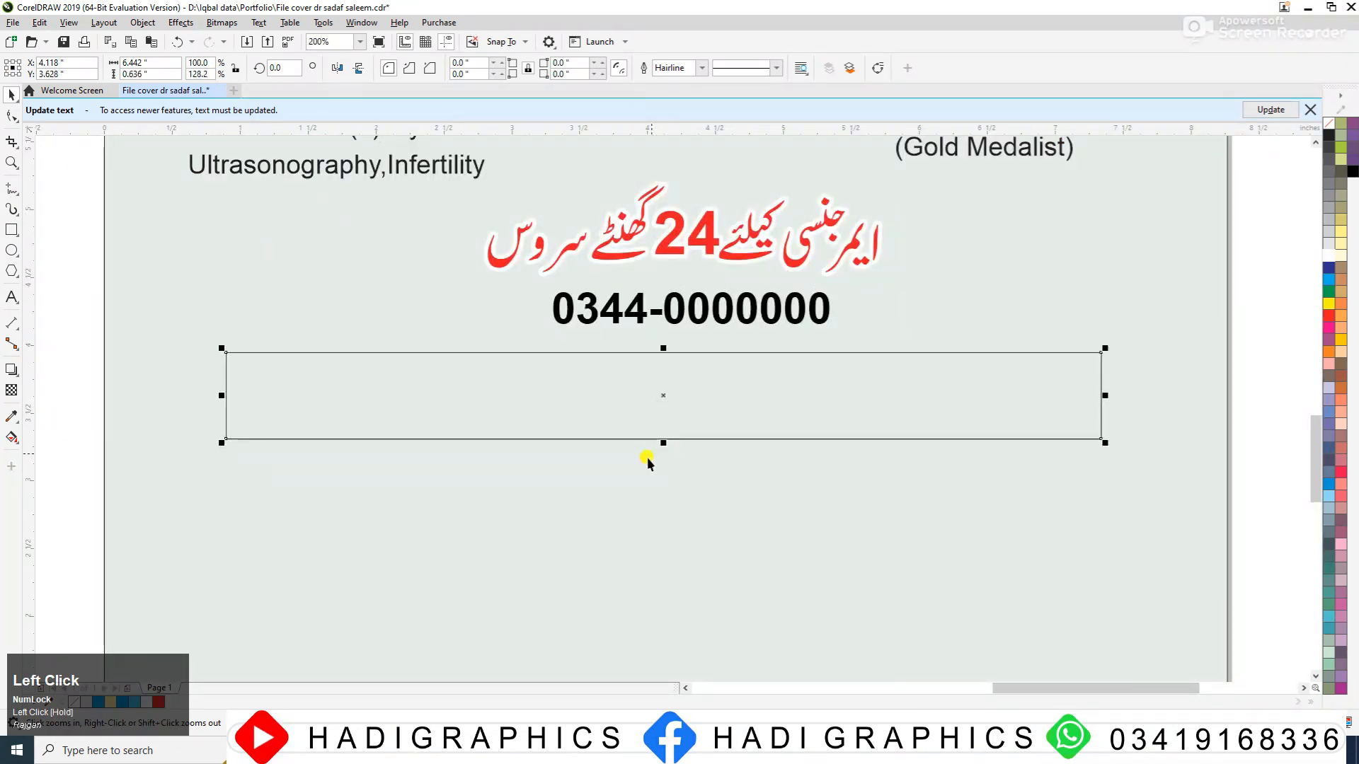
key(space)
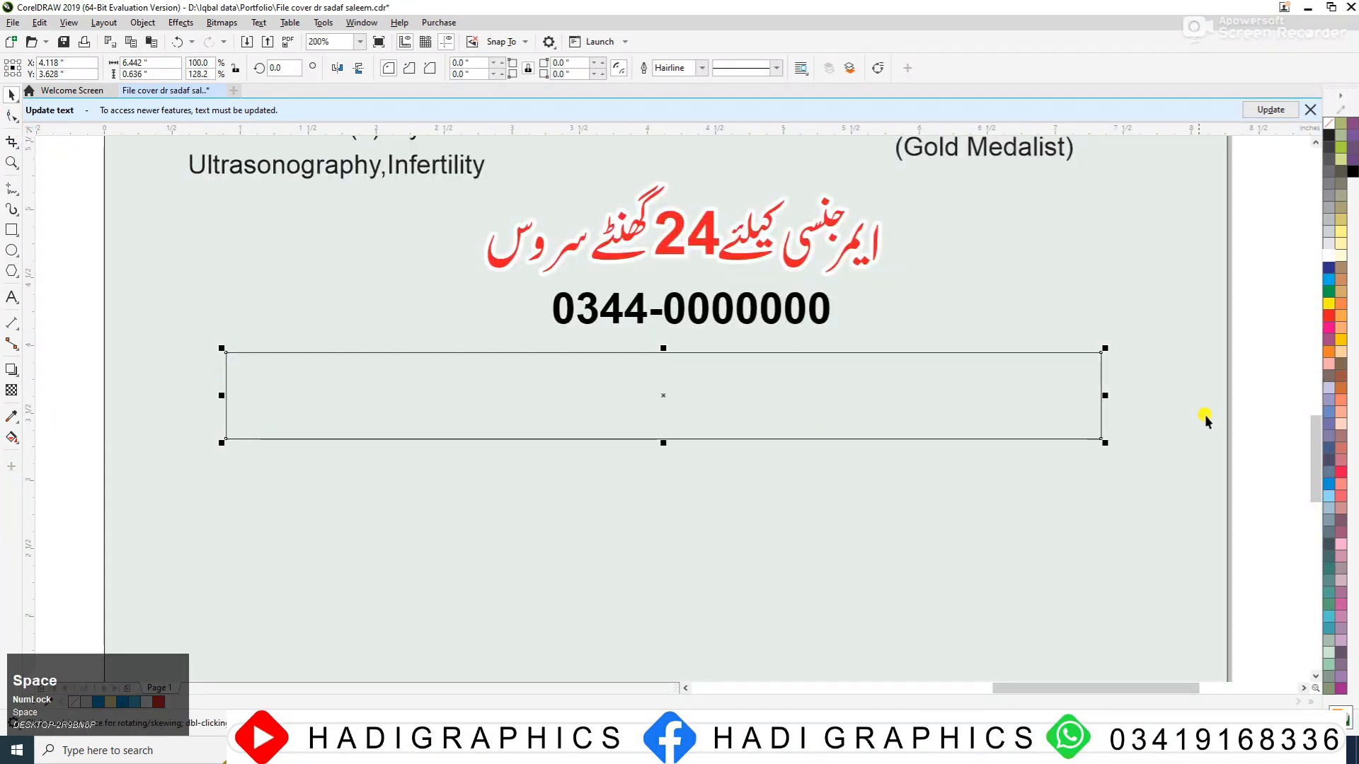
drag(1101, 352, 1144, 329)
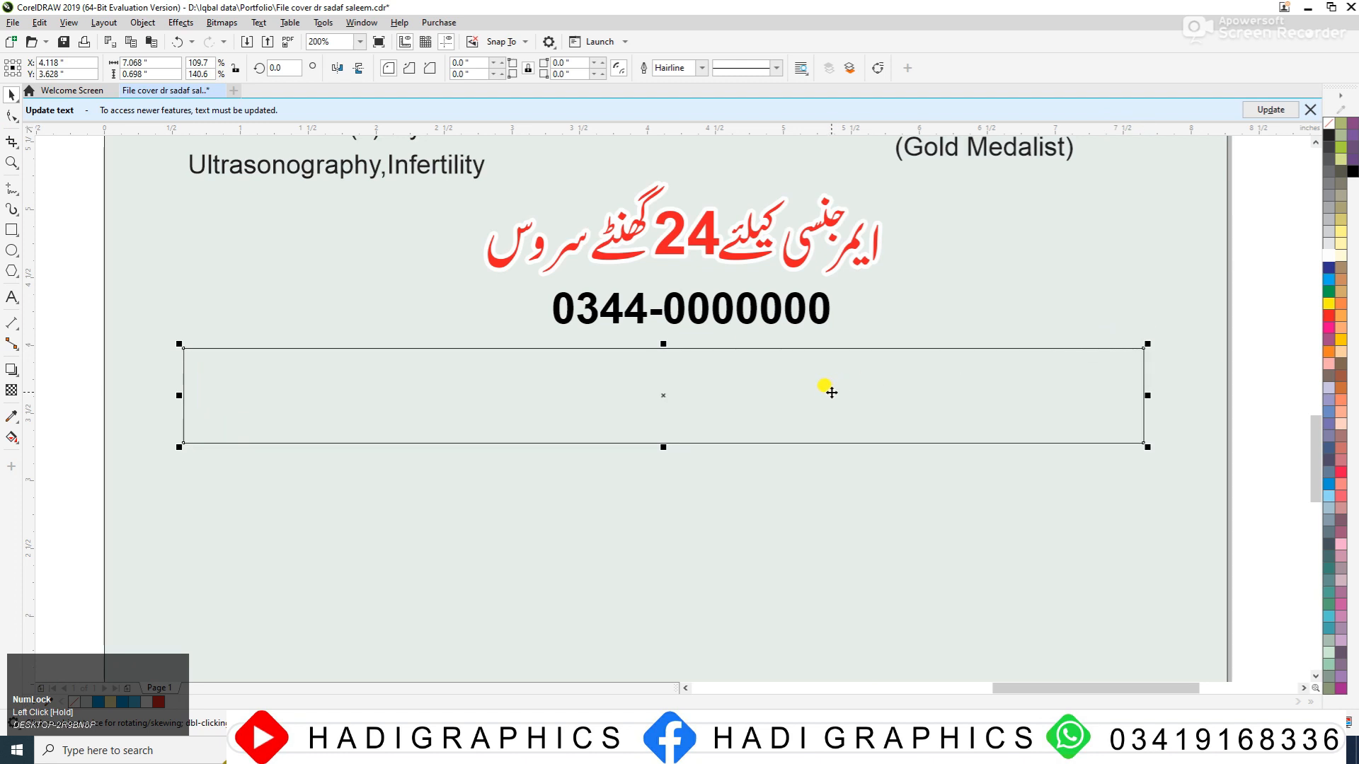
drag(825, 388, 829, 383)
- Shrink the Urdu line and phone number together to about 2.67 inches wide, and move them and the rectangle up
click(814, 277)
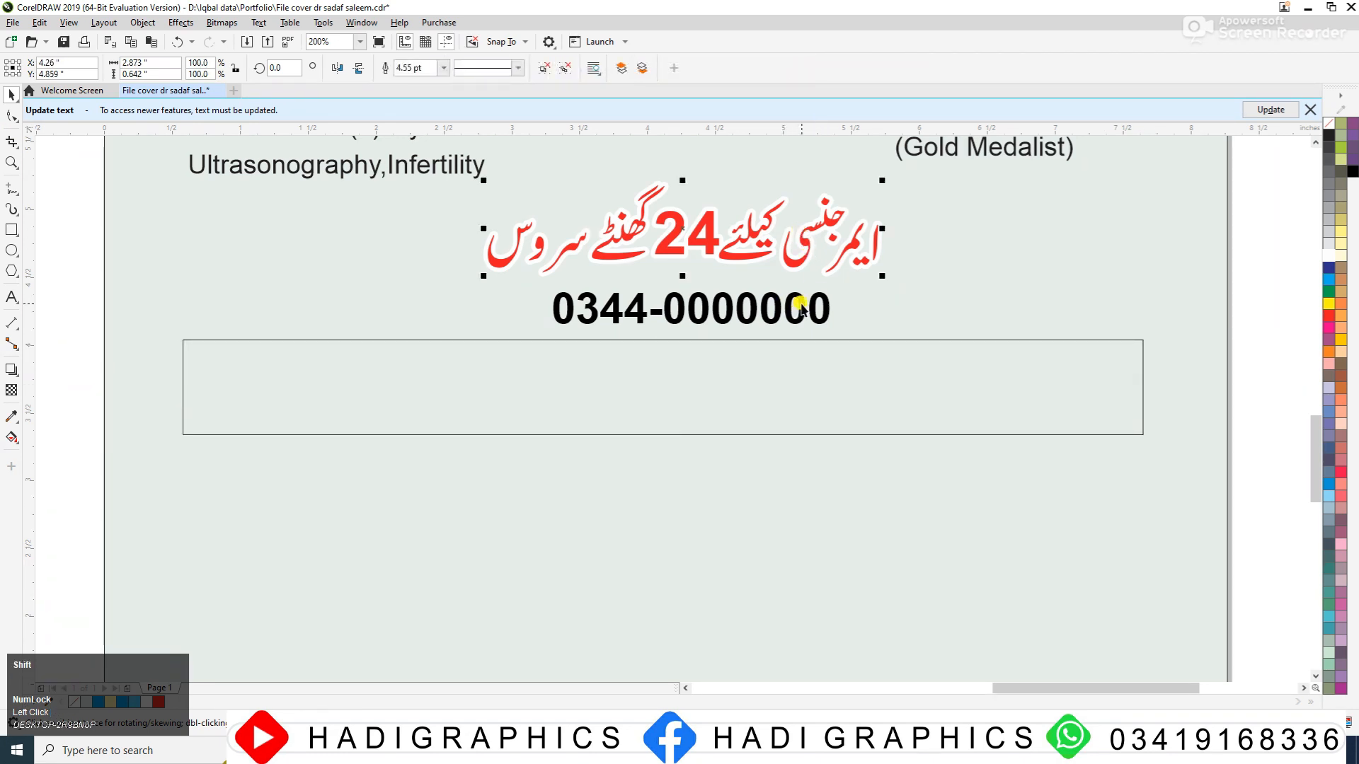
shift+click(801, 307)
drag(883, 181, 882, 191)
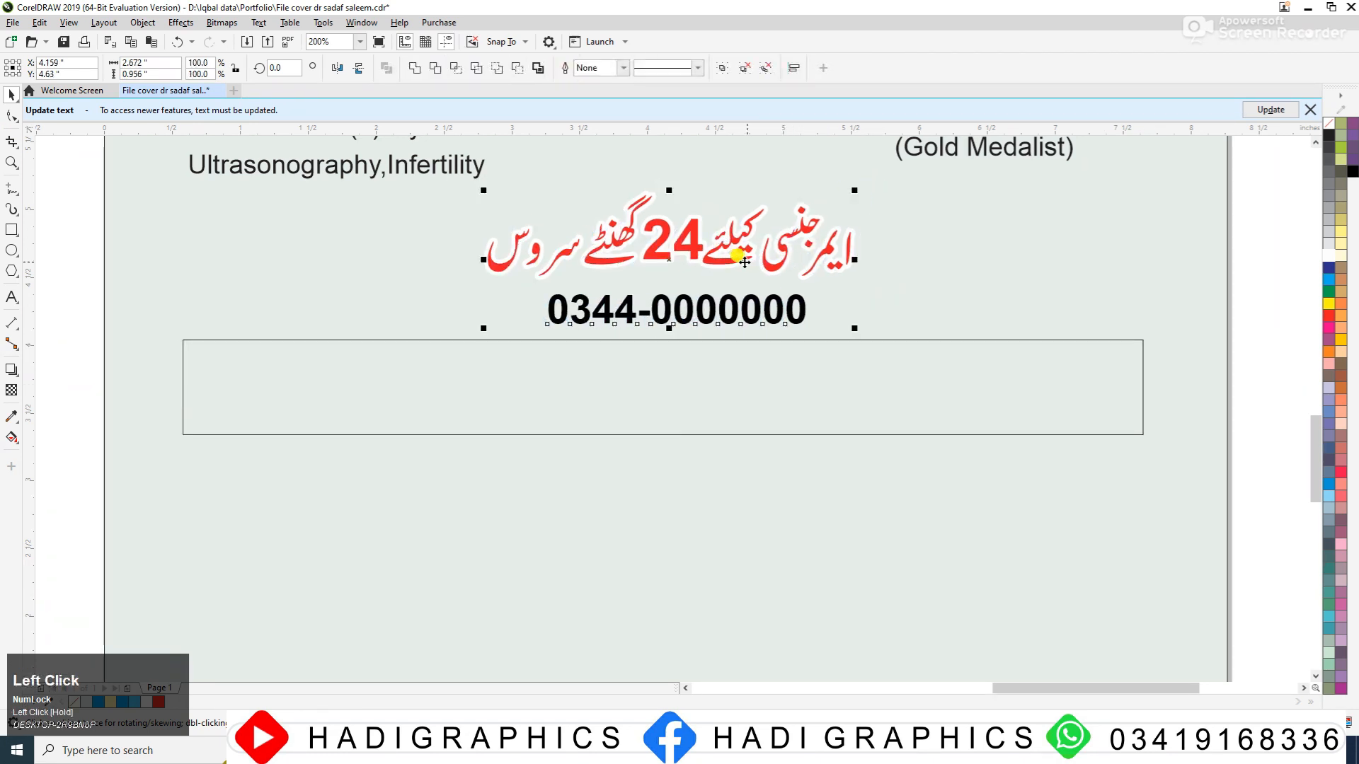
drag(719, 262, 749, 218)
drag(706, 395, 716, 364)
- Round the corners of the rectangle beneath the phone number to about 0.12 inches, fill it cyan and remove its outline
key(F3)
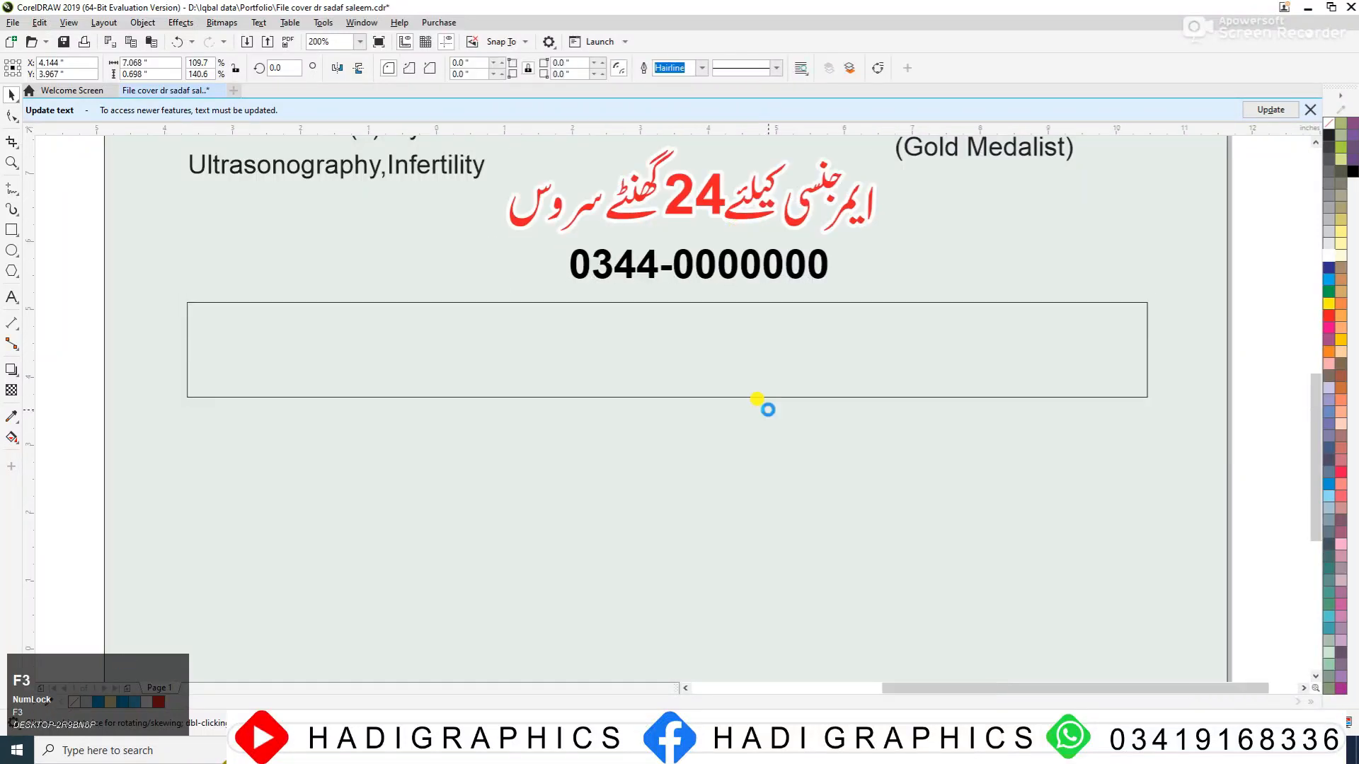
click(12, 115)
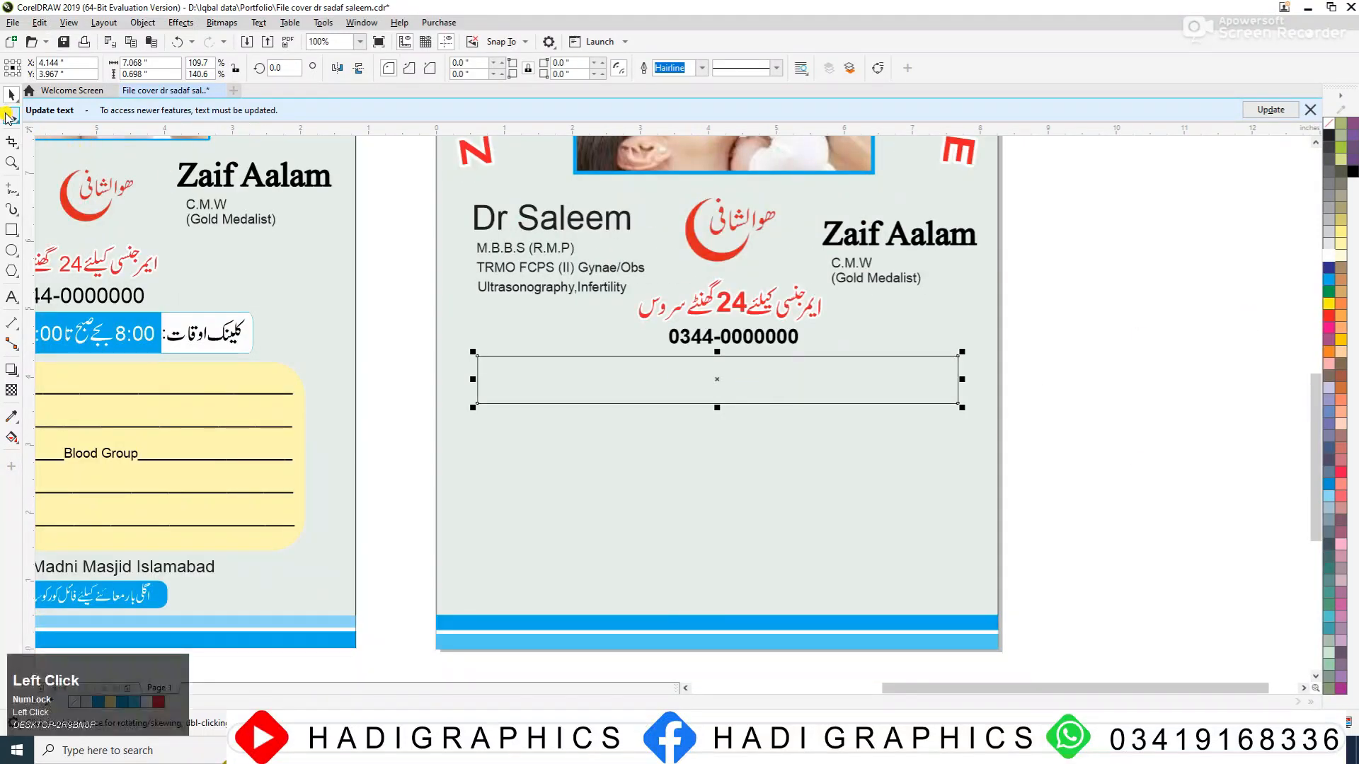
drag(477, 358, 481, 363)
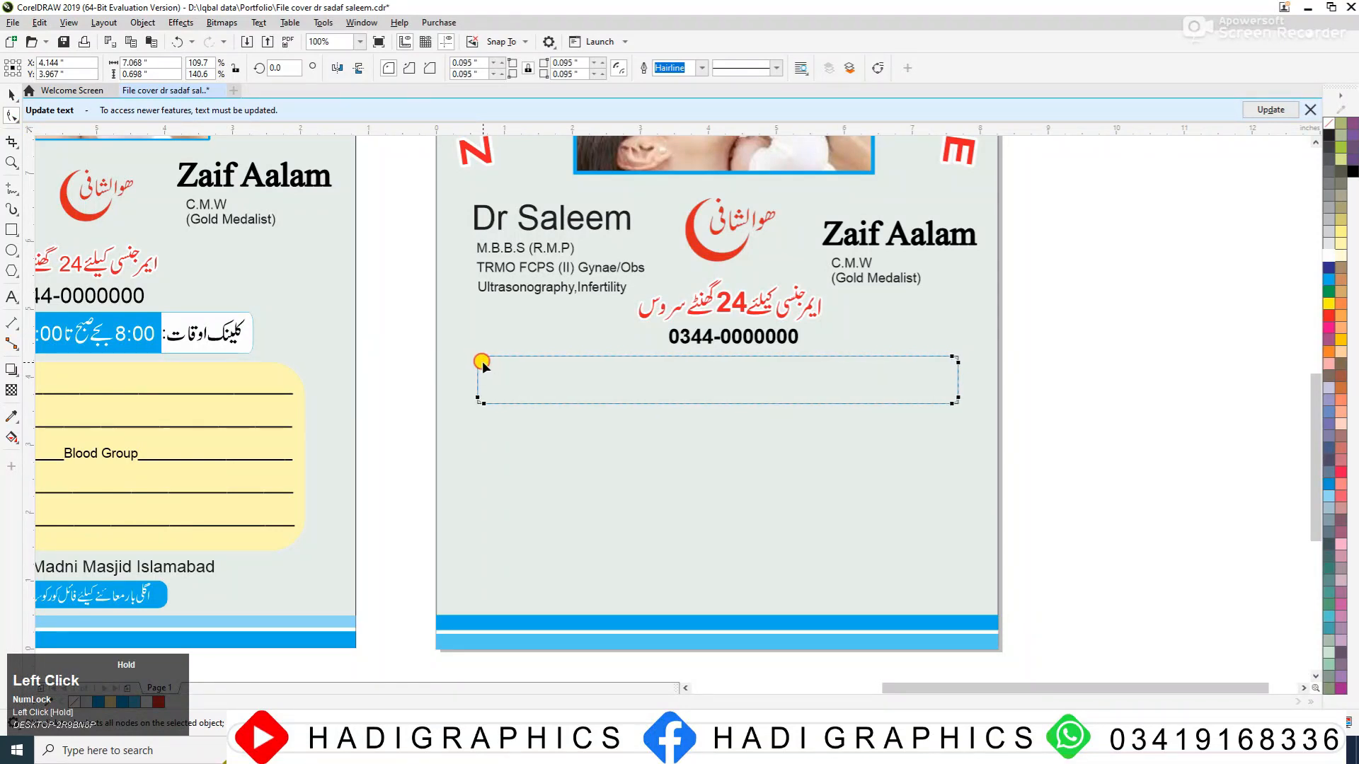
key(space)
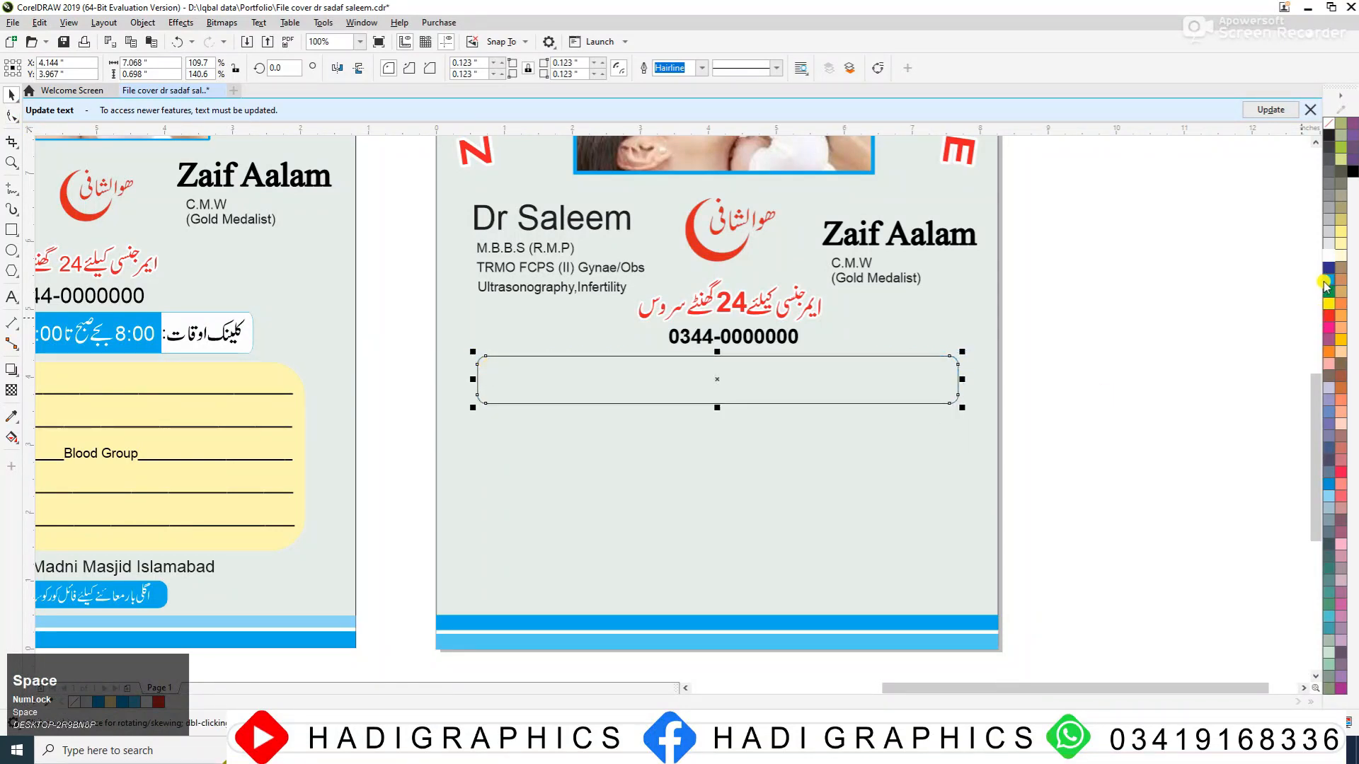
click(1326, 282)
right_click(1330, 124)
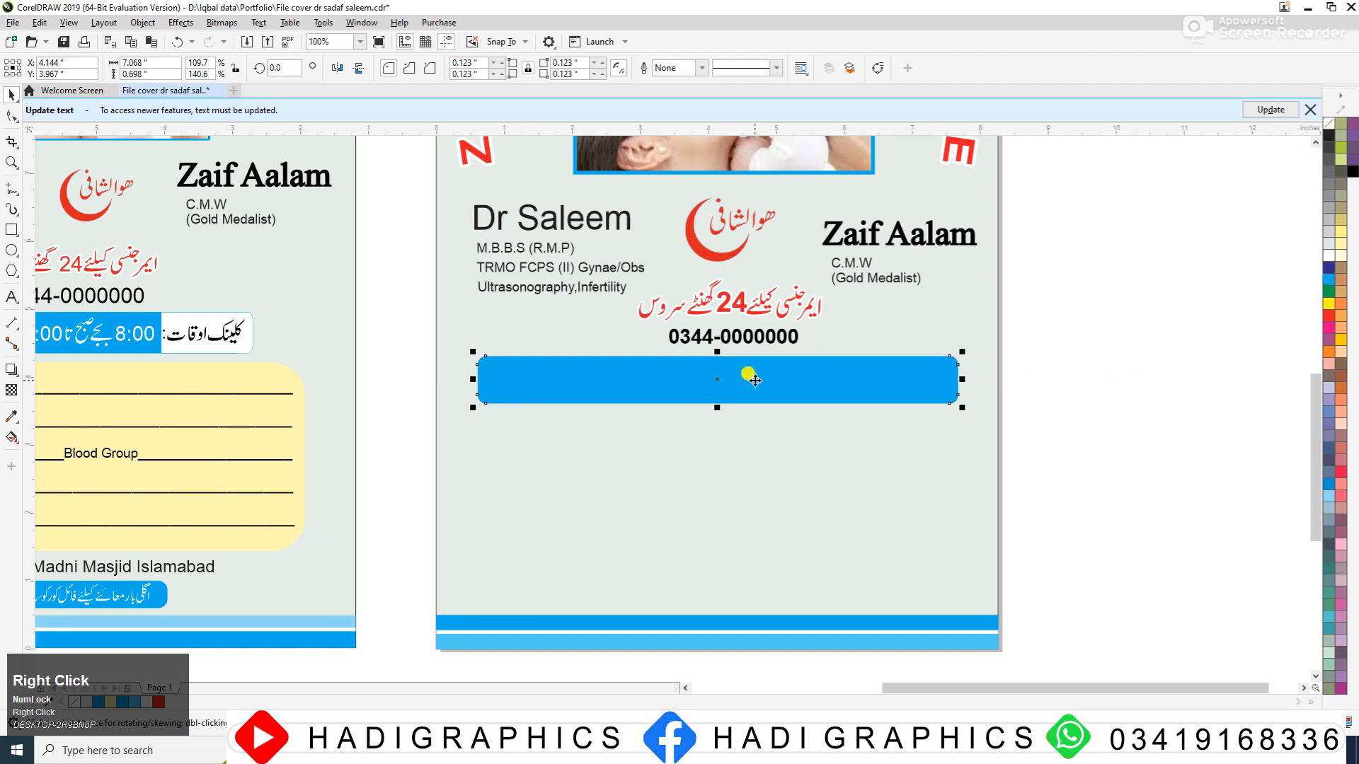
- Copy the blue bar as a section about 1.27 inches wide at its right end and fill it white
click(541, 378)
drag(492, 382, 862, 390)
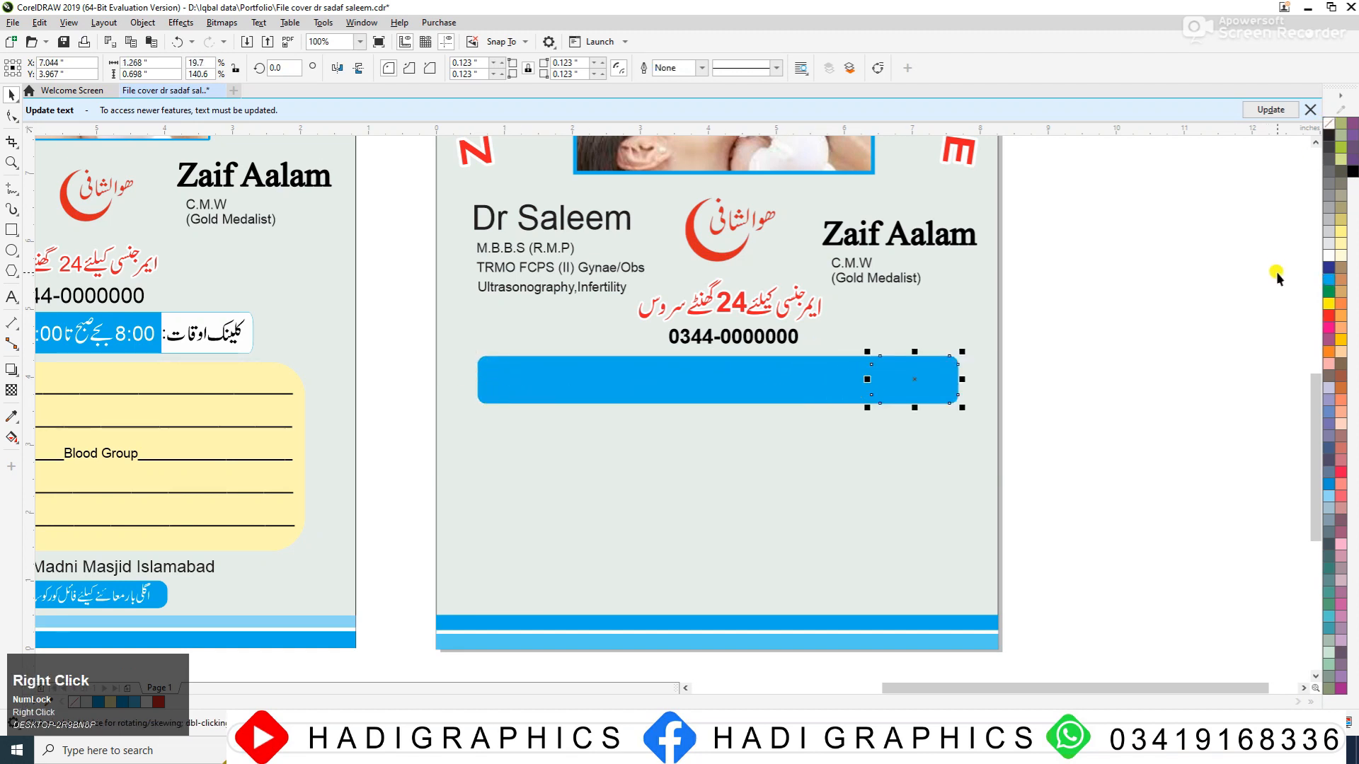
click(1328, 255)
click(1168, 333)
- Give the white section of the bar a cyan outline
key(F3)
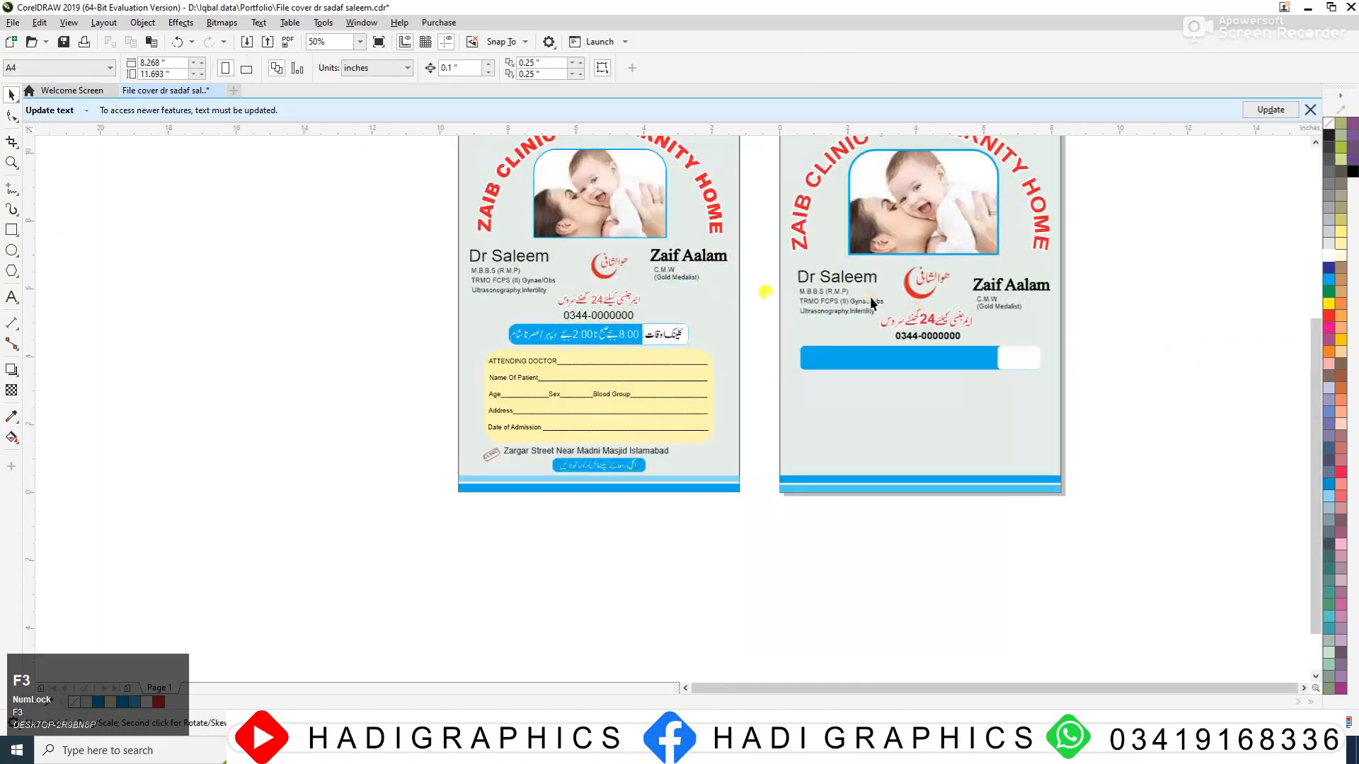
key(F2)
drag(380, 250, 1222, 451)
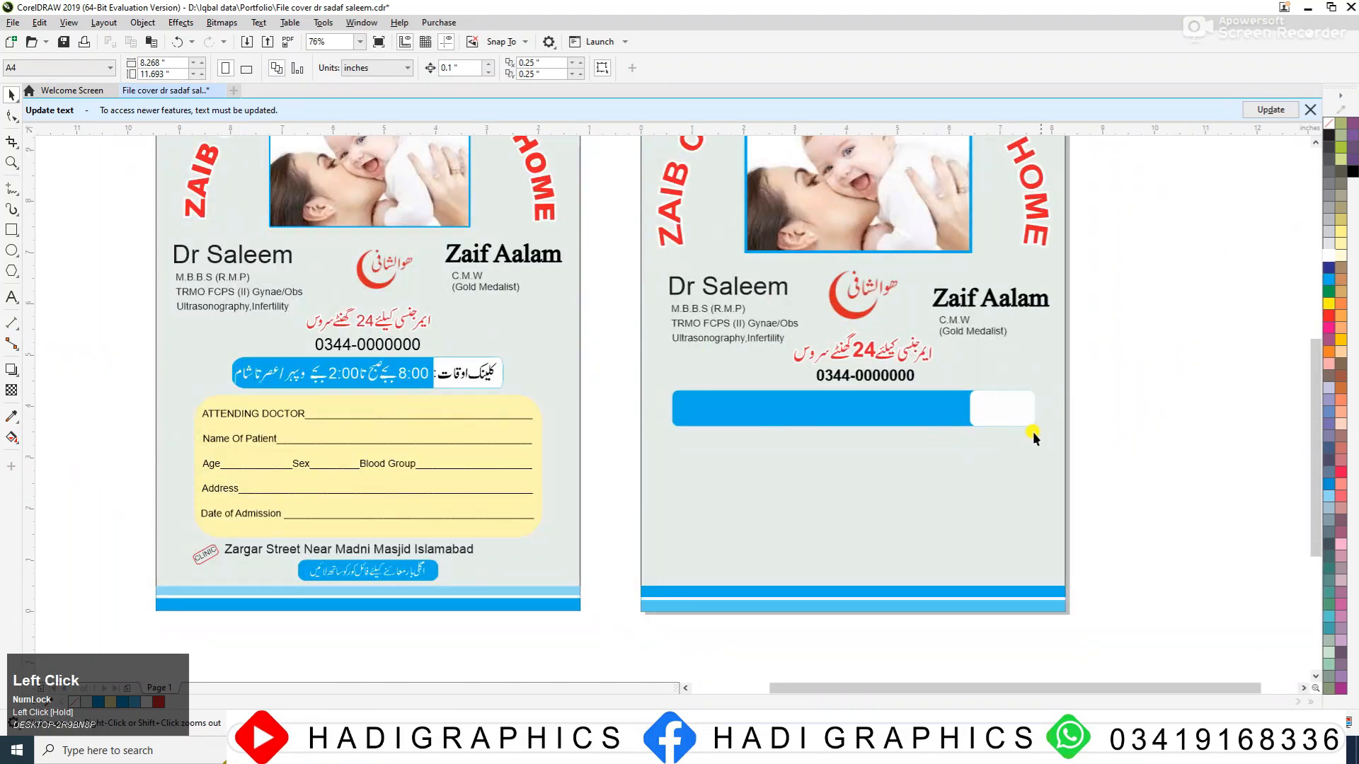
drag(945, 436, 947, 434)
right_click(1329, 279)
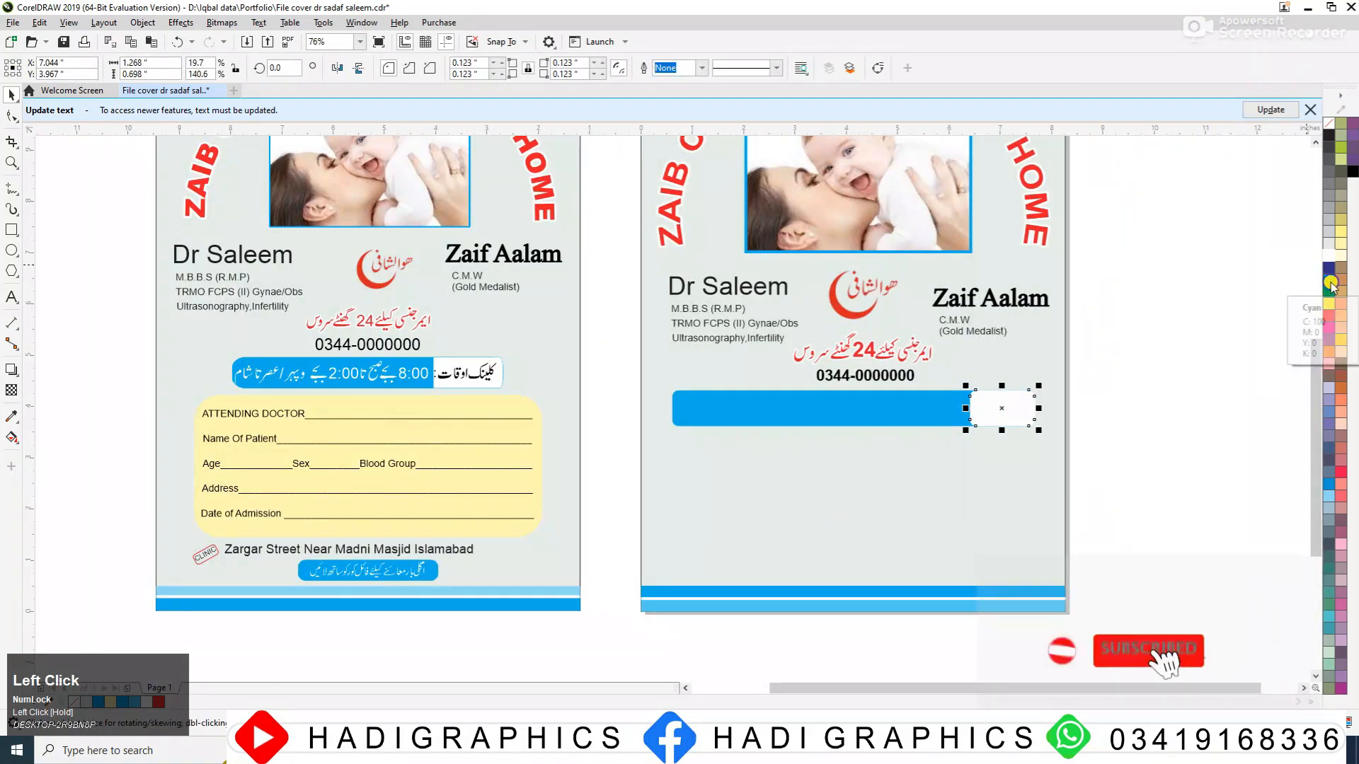
click(1157, 318)
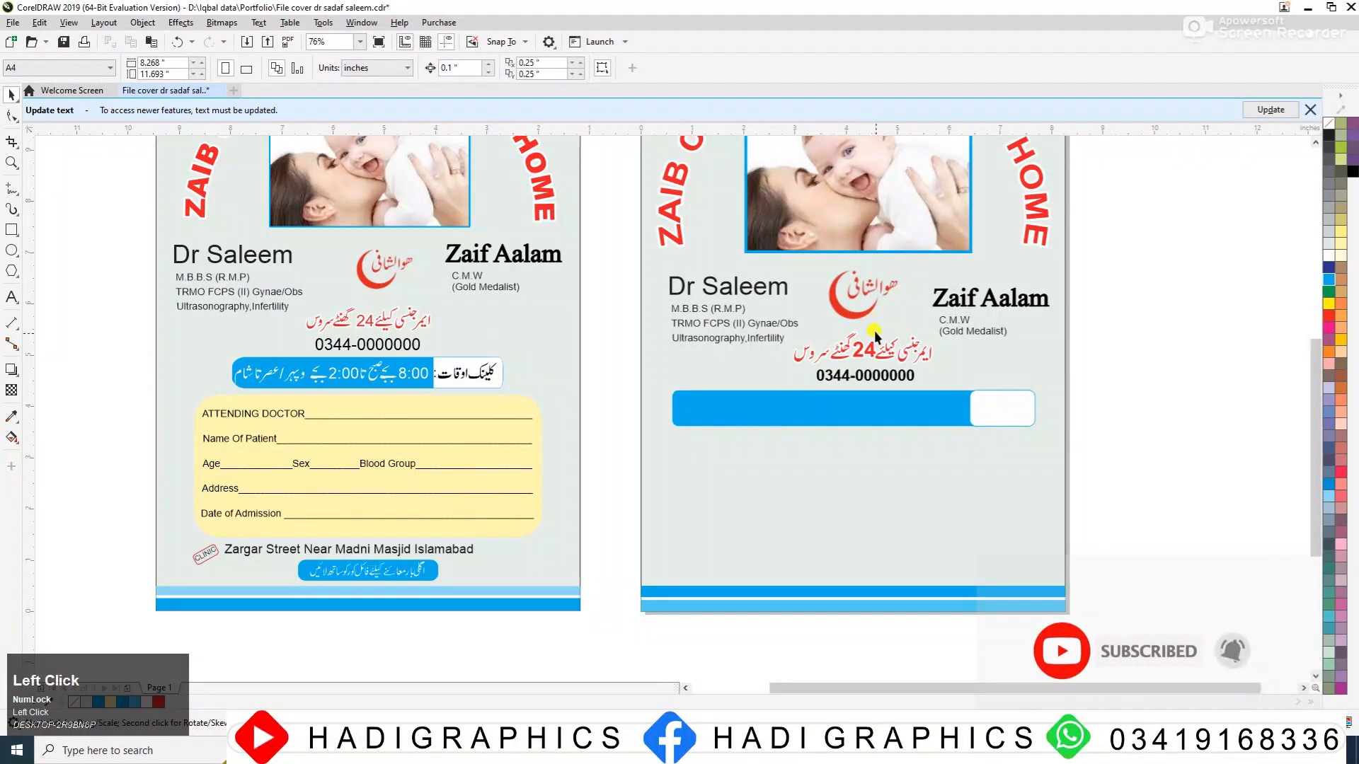
- Duplicate the Urdu service line beneath the blue bar on the new page and ungroup the copy
click(883, 352)
drag(913, 425, 914, 452)
right_click(913, 452)
key(F2)
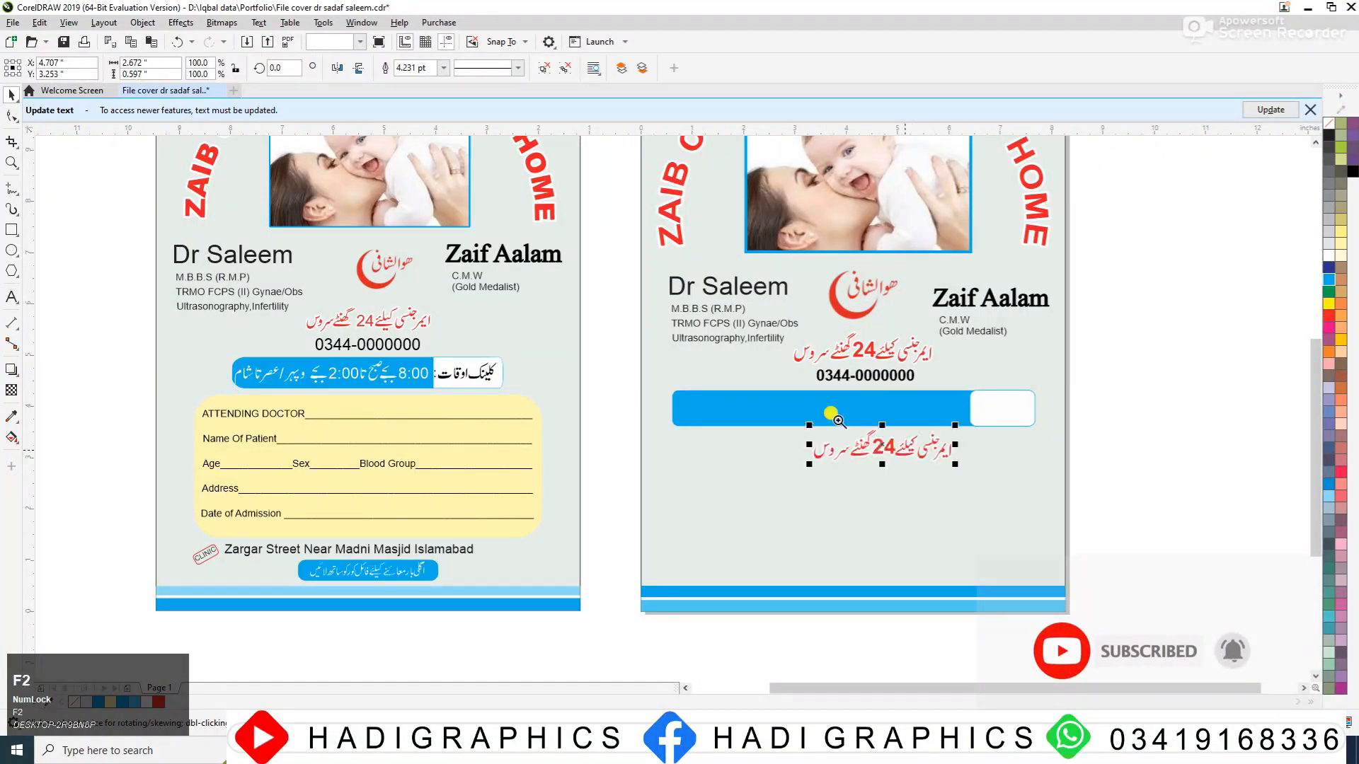
drag(625, 360, 1117, 540)
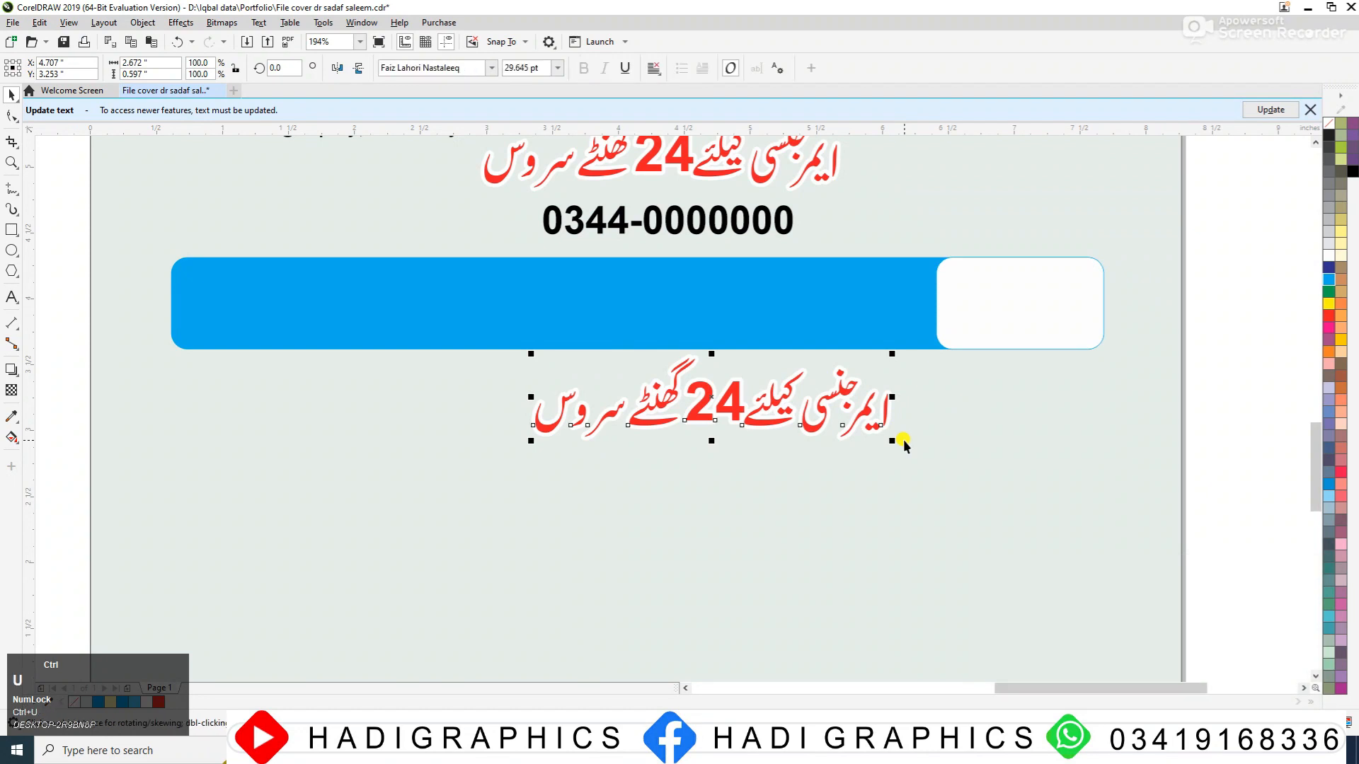
key(F3)
click(1131, 412)
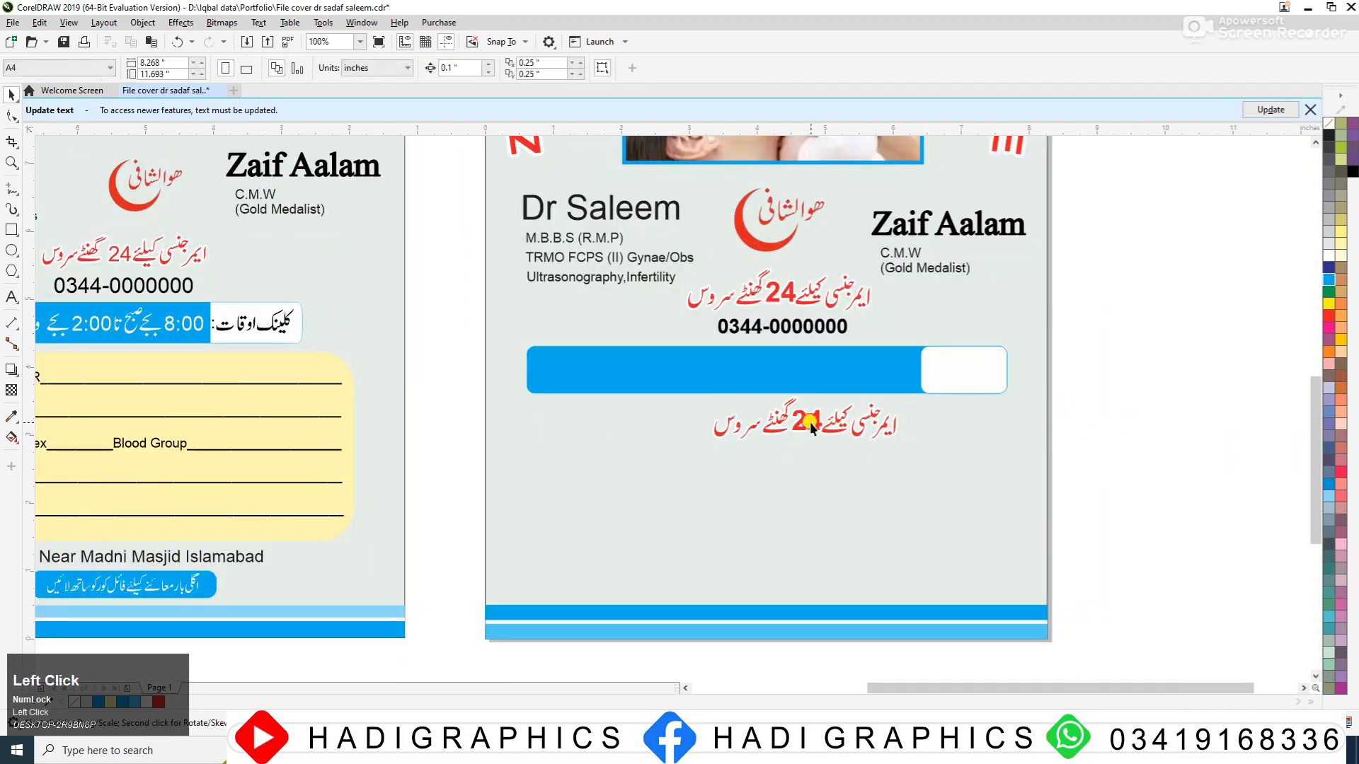
- Delete the 24 from the duplicated line and replace its Urdu text with "کلینگ اوقات"
click(811, 425)
key(Delete)
double_click(830, 431)
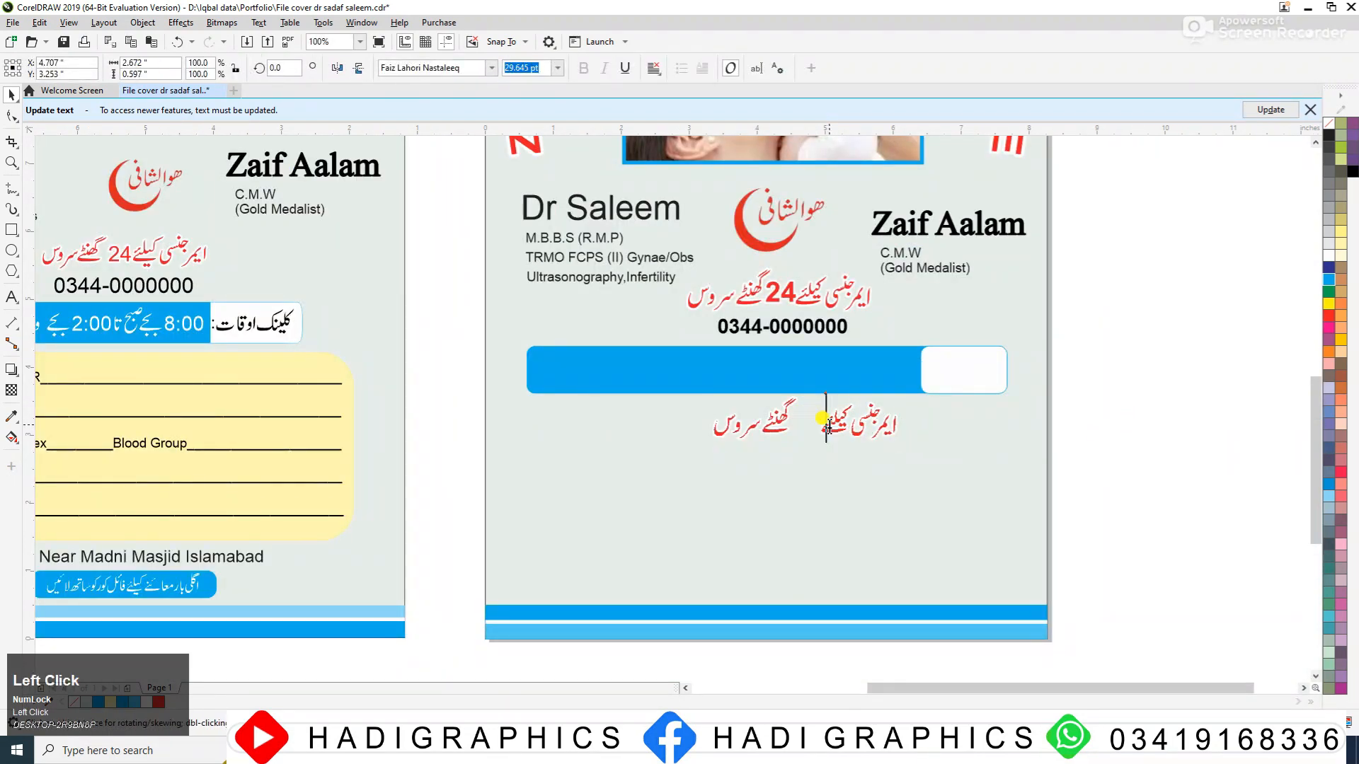
key(ctrl+a)
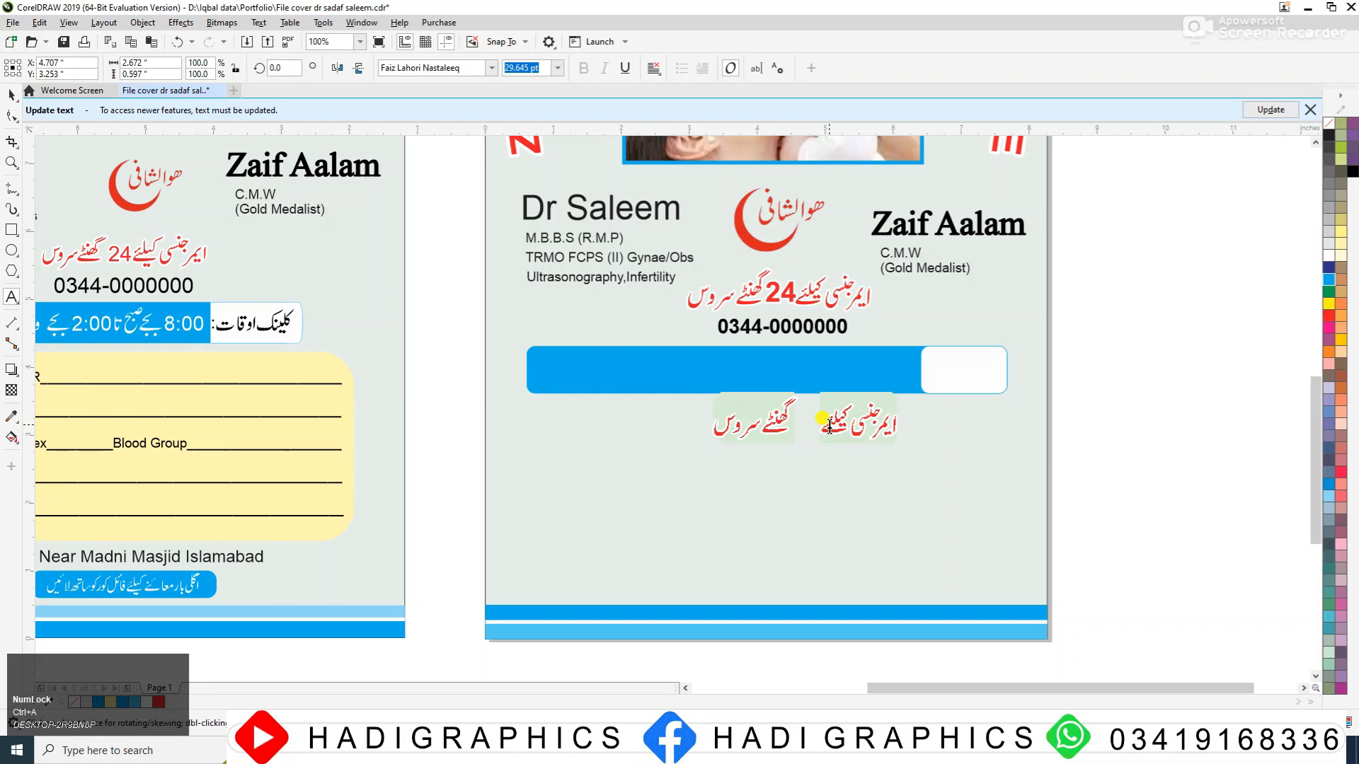
text(کلینک ا)
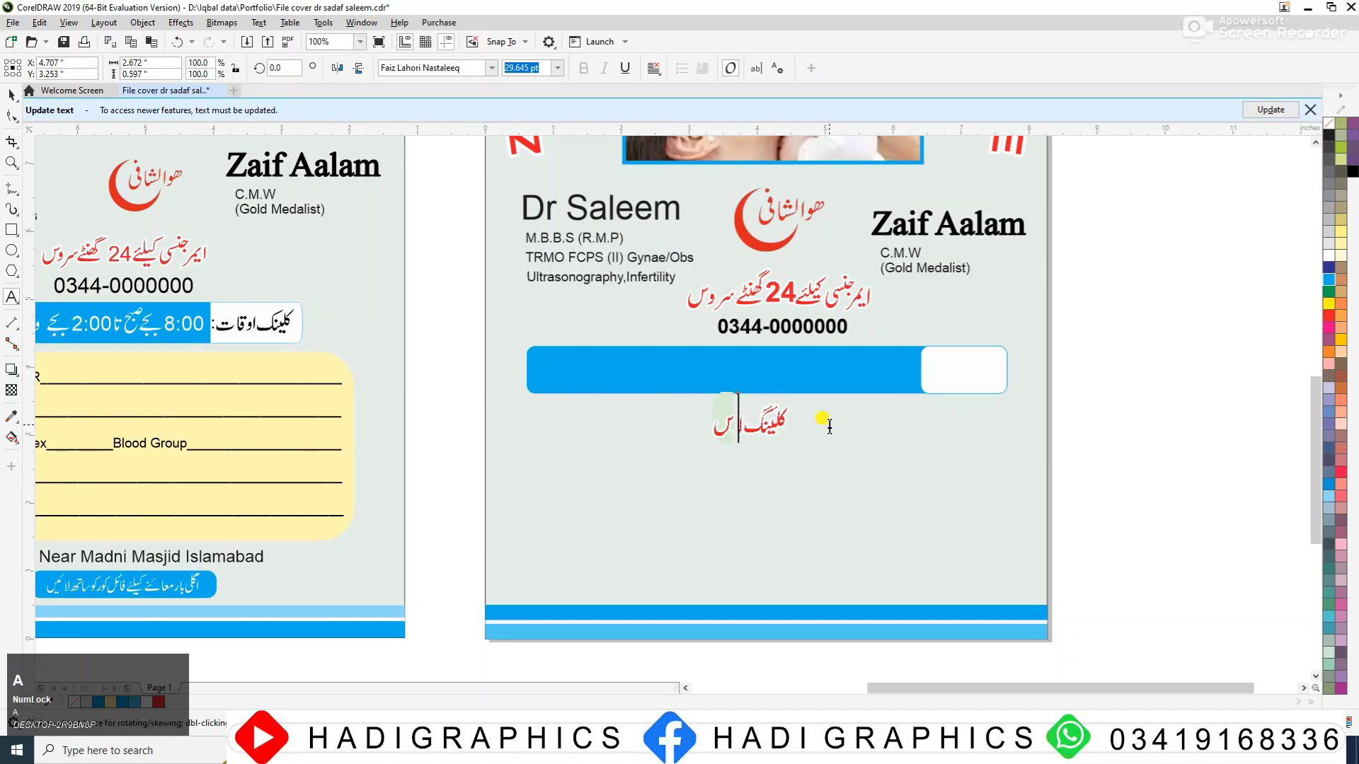
text(وقات)
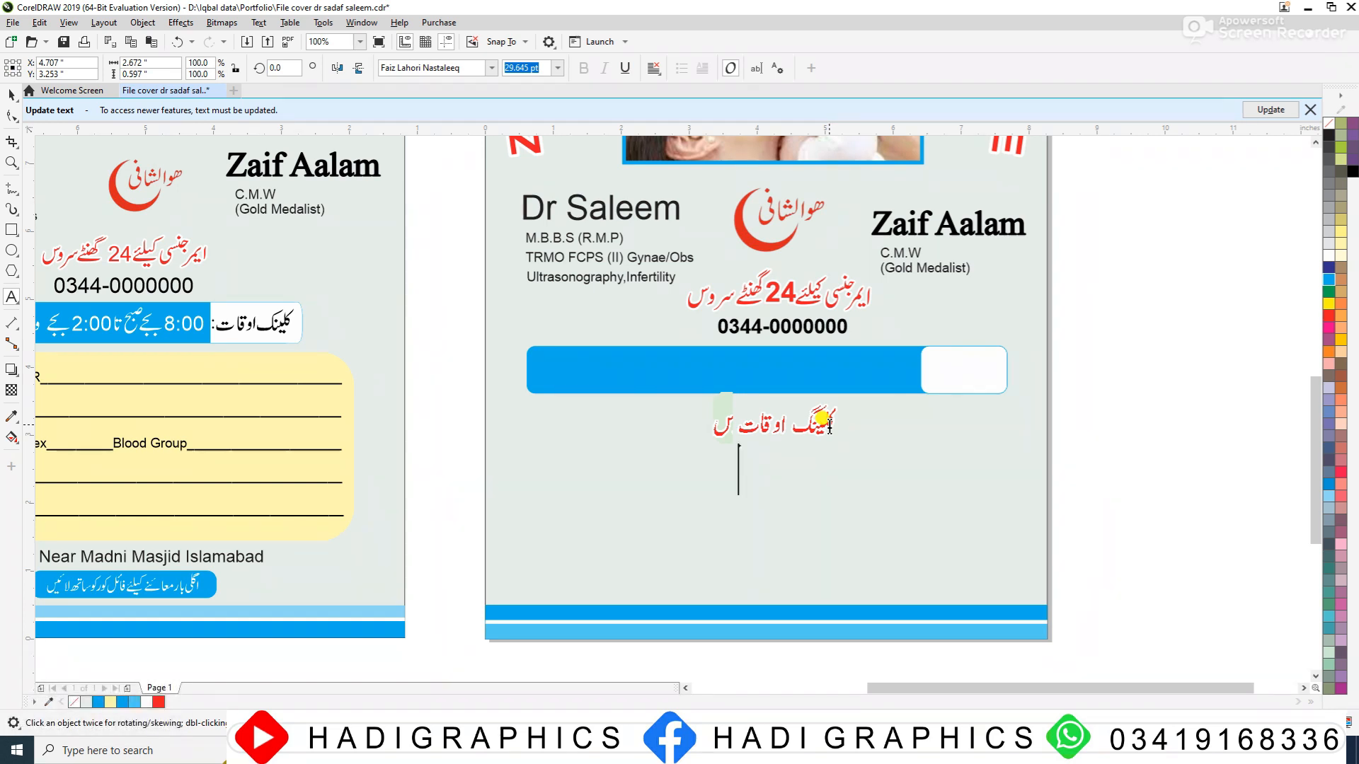
click(712, 363)
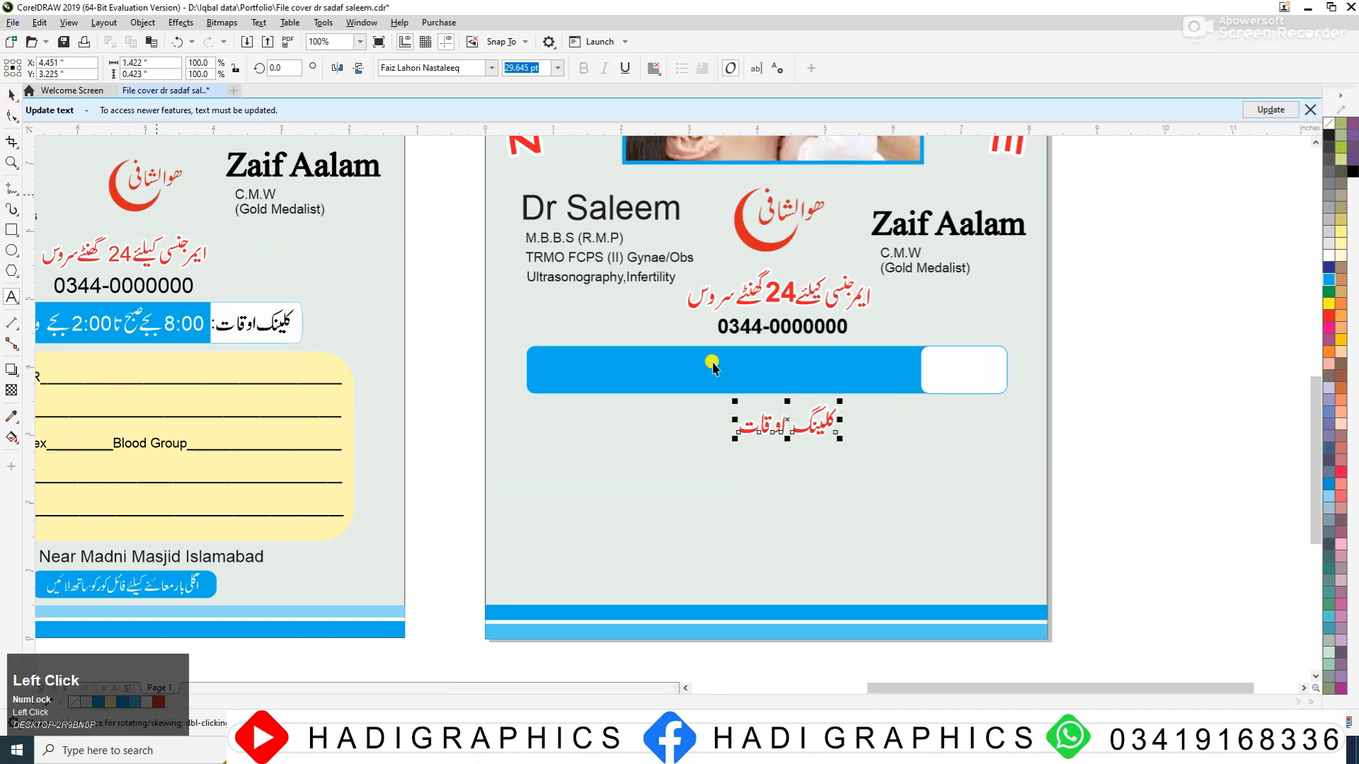
- Move the new Urdu label onto the white section, fill it black and remove its white outline
drag(805, 430, 978, 375)
key(F2)
drag(840, 309, 1068, 421)
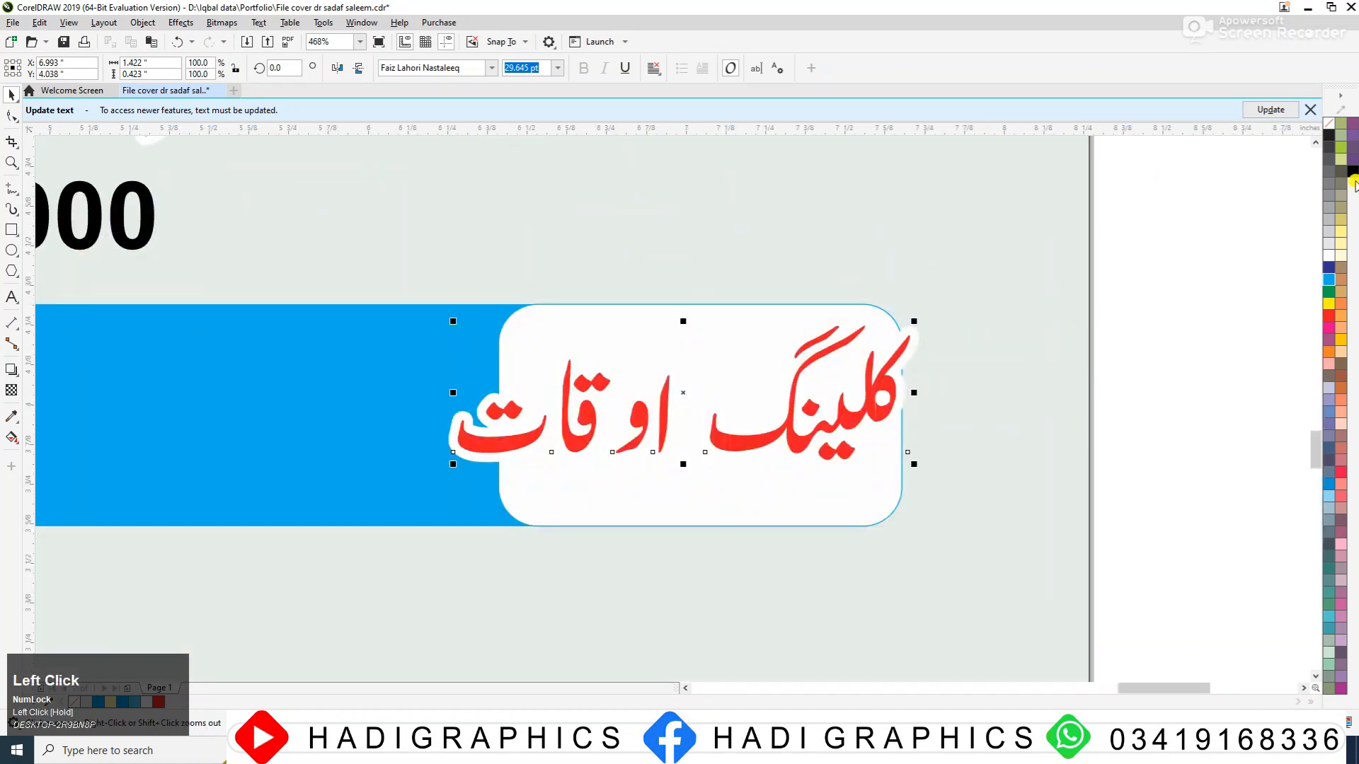
click(1352, 175)
right_click(1329, 139)
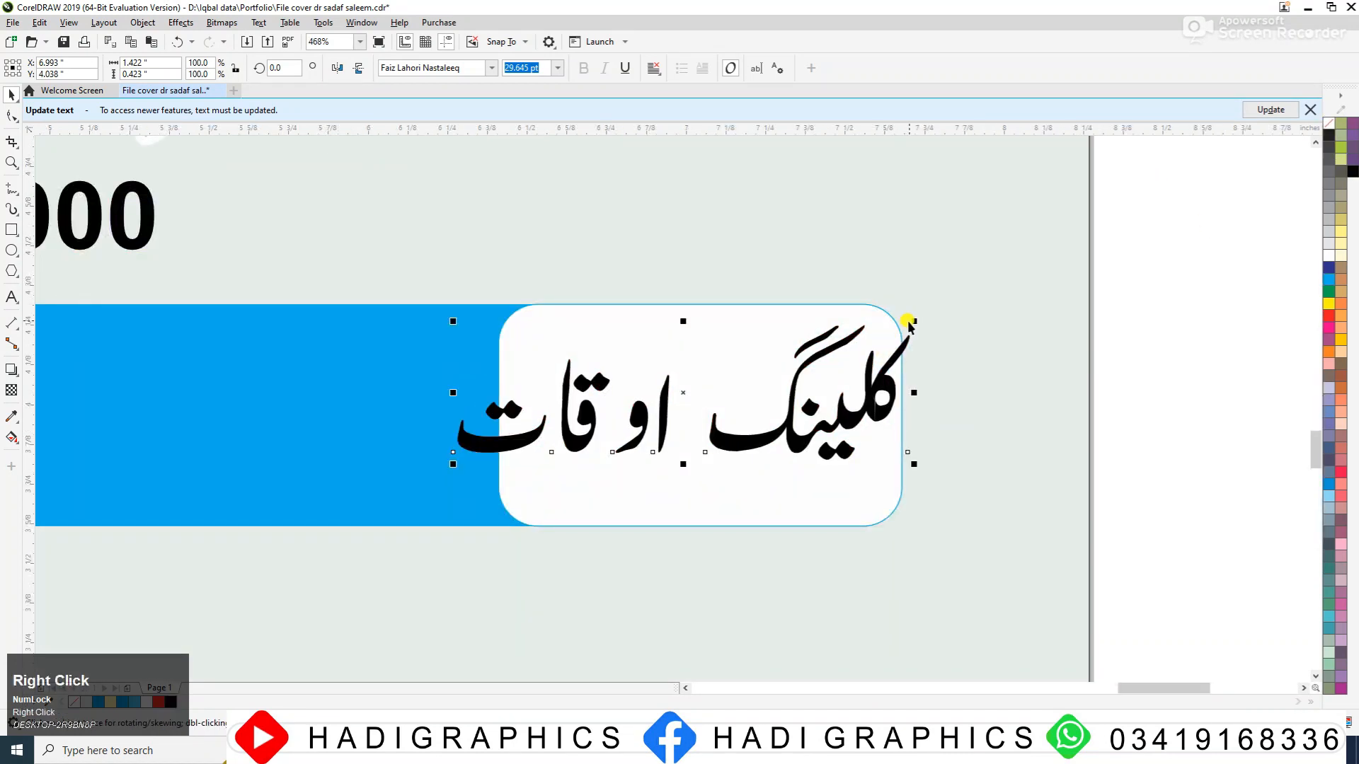
- Shrink the Urdu label to about 1.18 inches wide and fit it inside the white section
drag(913, 322, 851, 340)
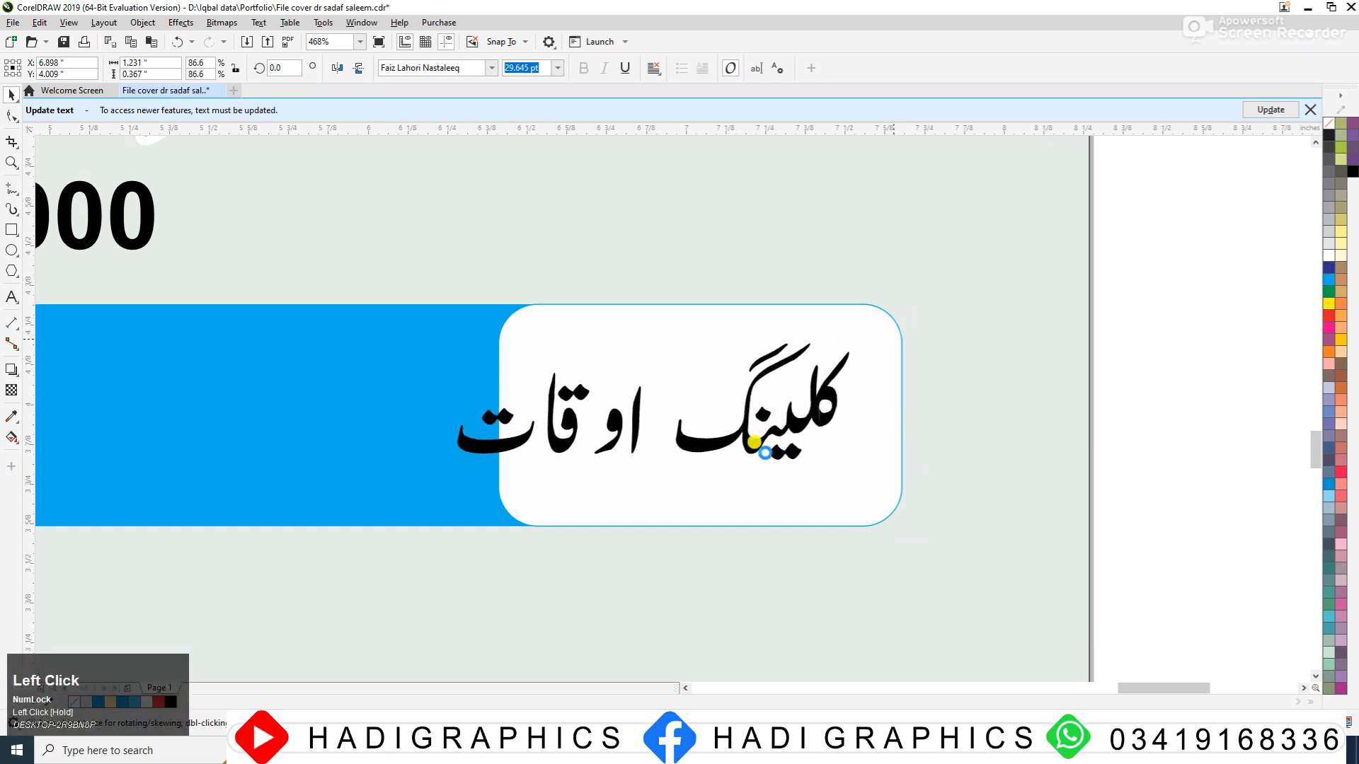
drag(724, 451, 788, 446)
mouse_move(524, 477)
mouse_down()
mouse_move(516, 465)
mouse_move(516, 476)
mouse_up()
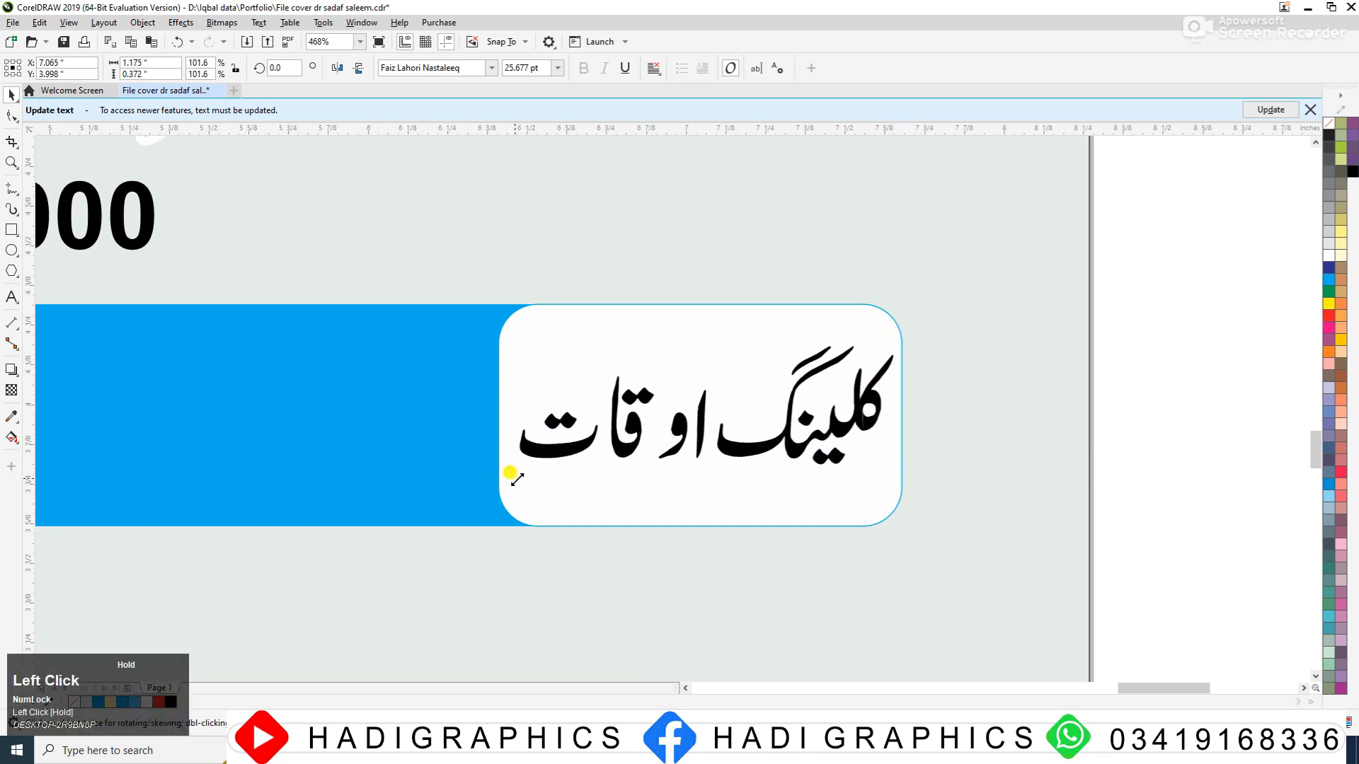
- Try to correct the spelling at the end of the label's first word
key(F3)
double_click(856, 405)
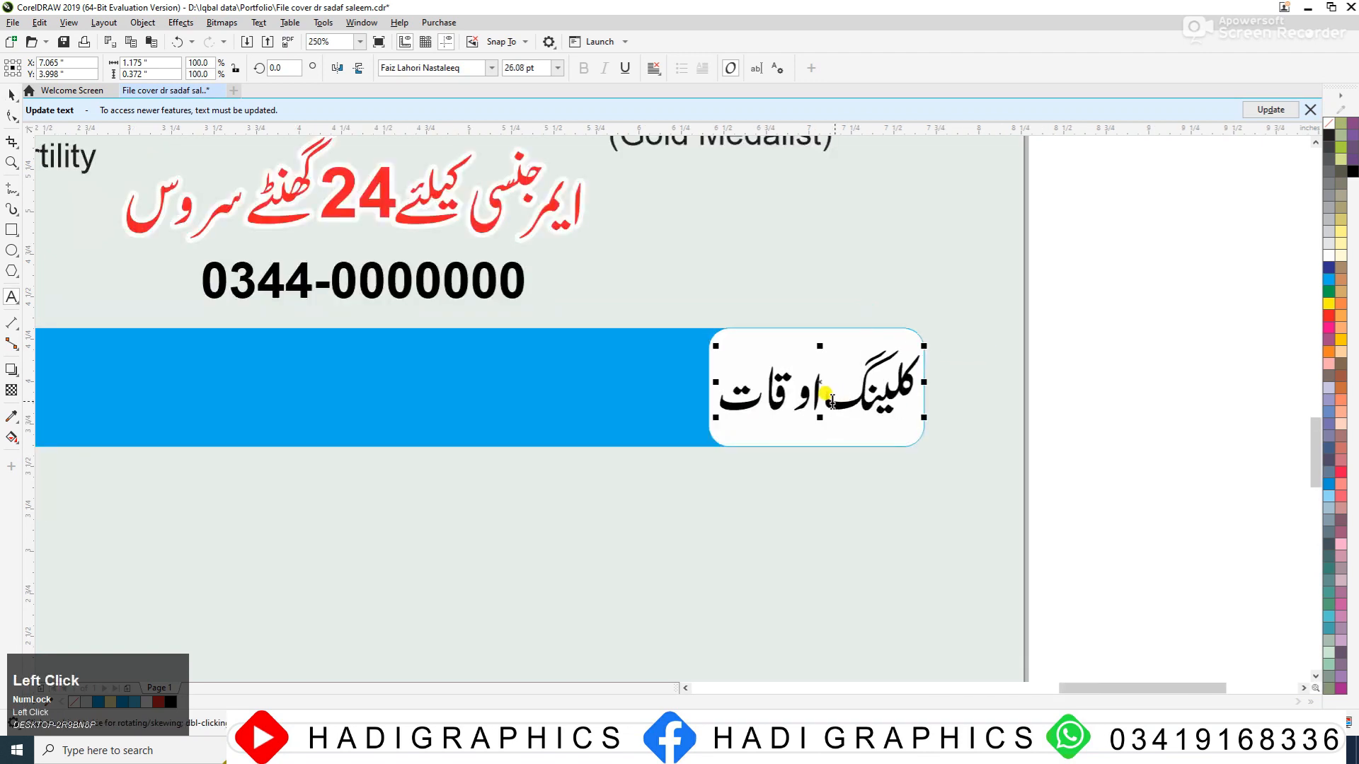
drag(827, 398, 863, 402)
text(ک)
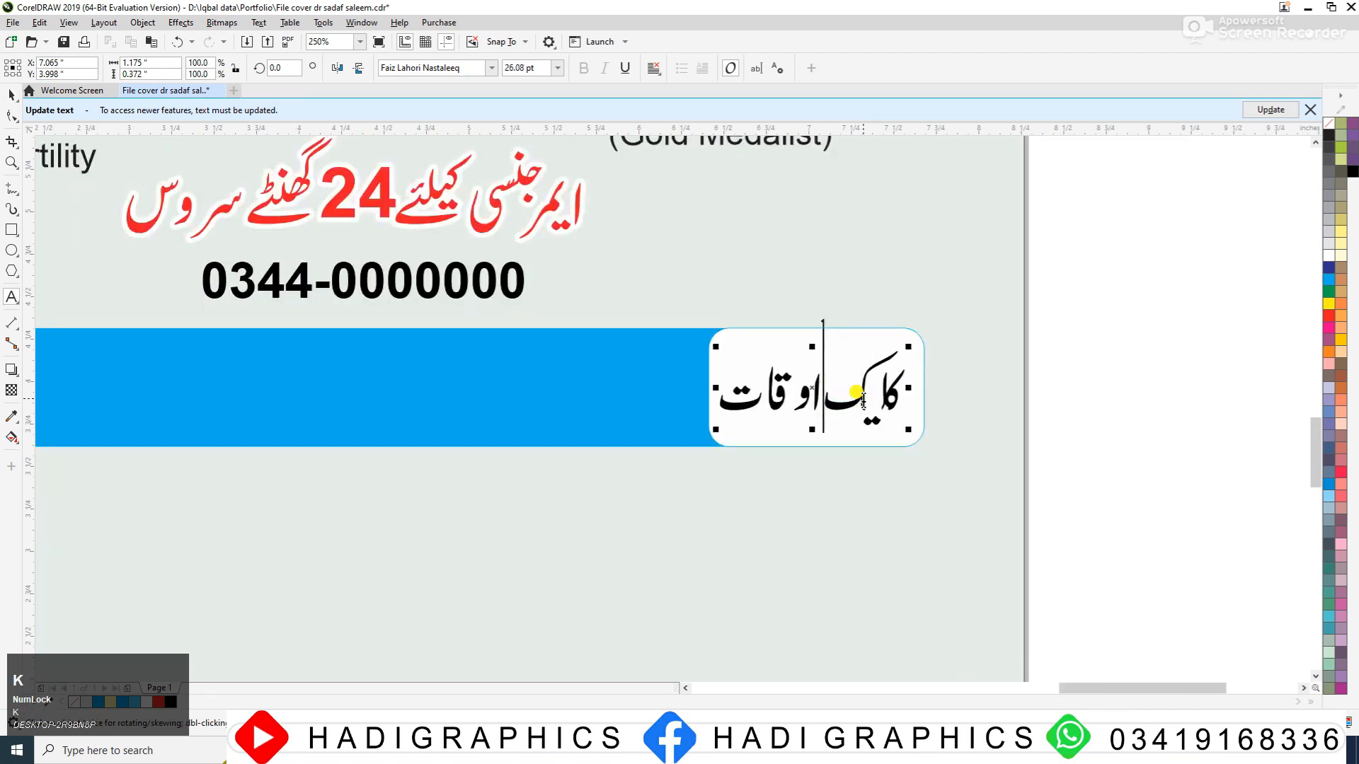
click(11, 94)
click(961, 349)
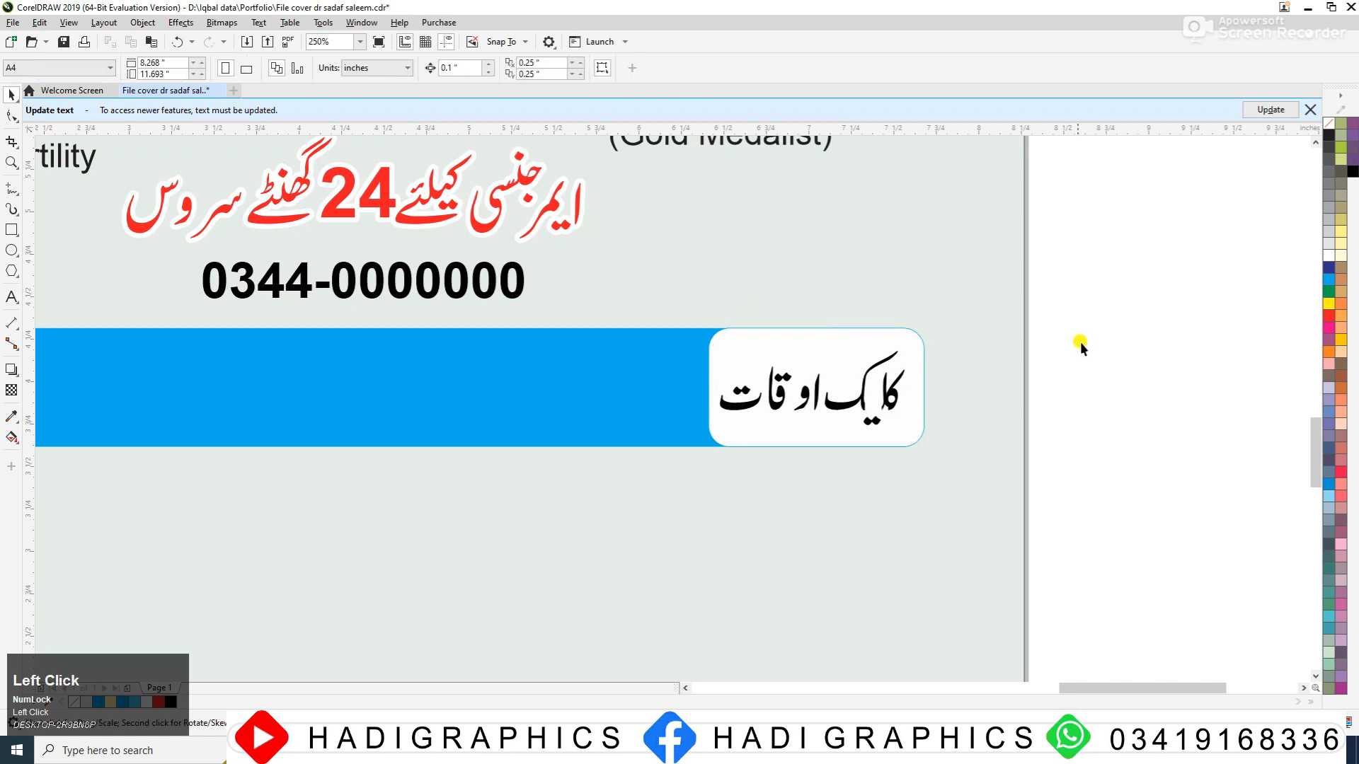
- Retype the first word of the label in the white section as "کلینک"
key(F2)
right_click(871, 347)
click(871, 347)
double_click(688, 401)
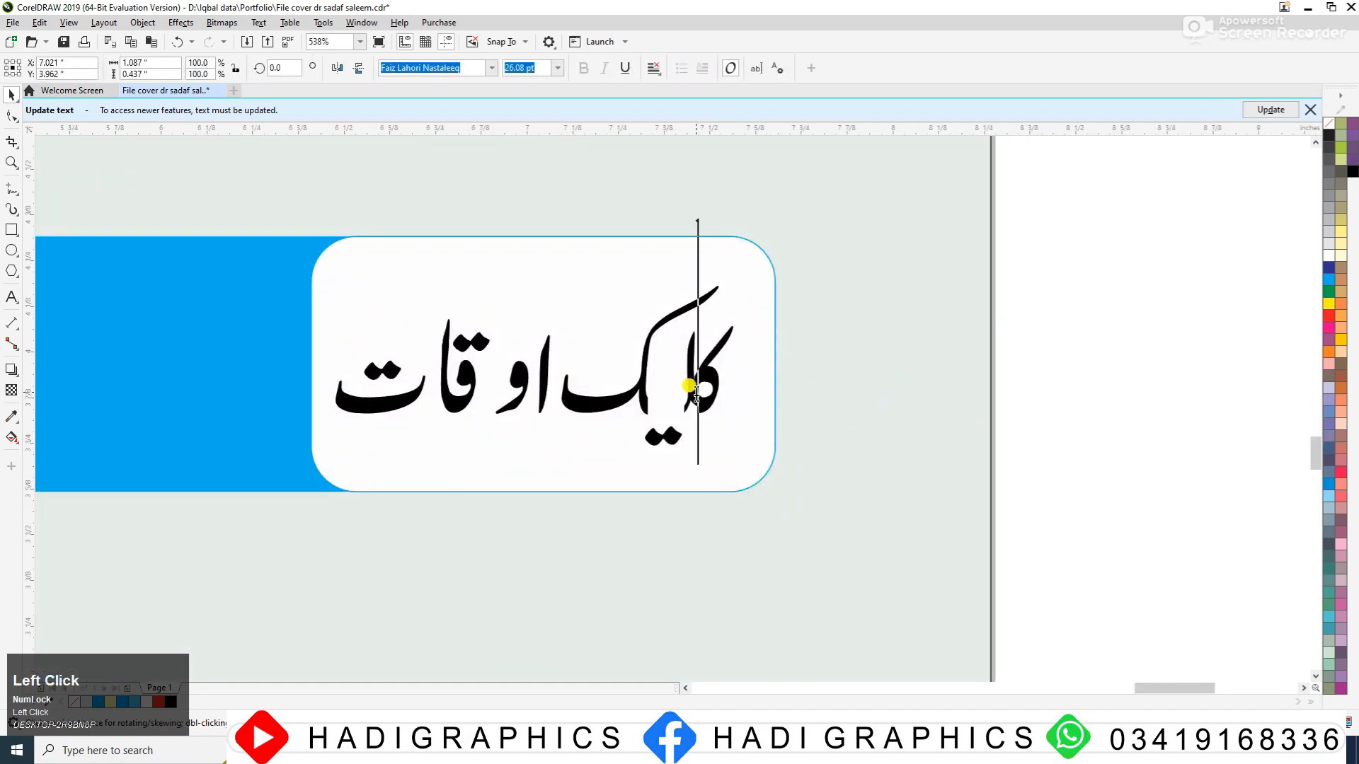
double_click(617, 378)
text(کلی)
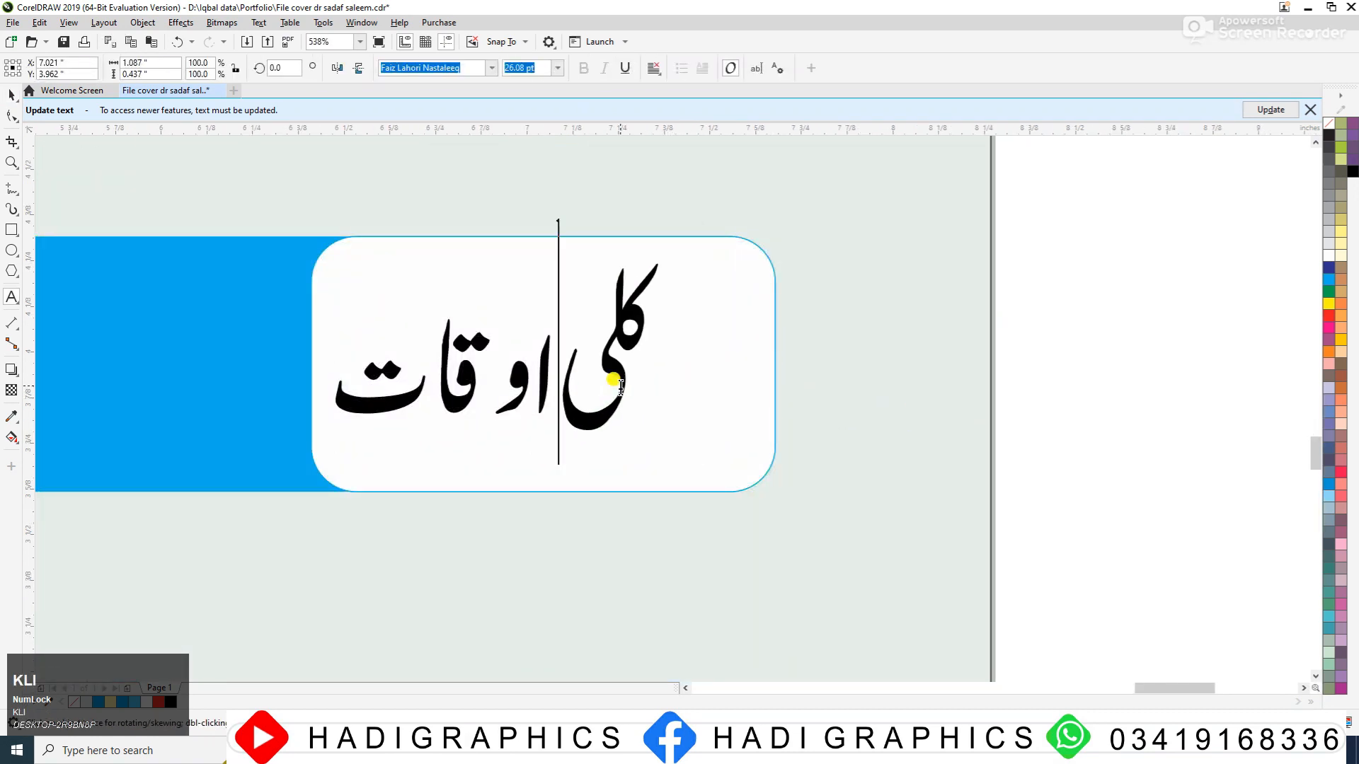
text(نگ)
key(BackSpace)
text(ک)
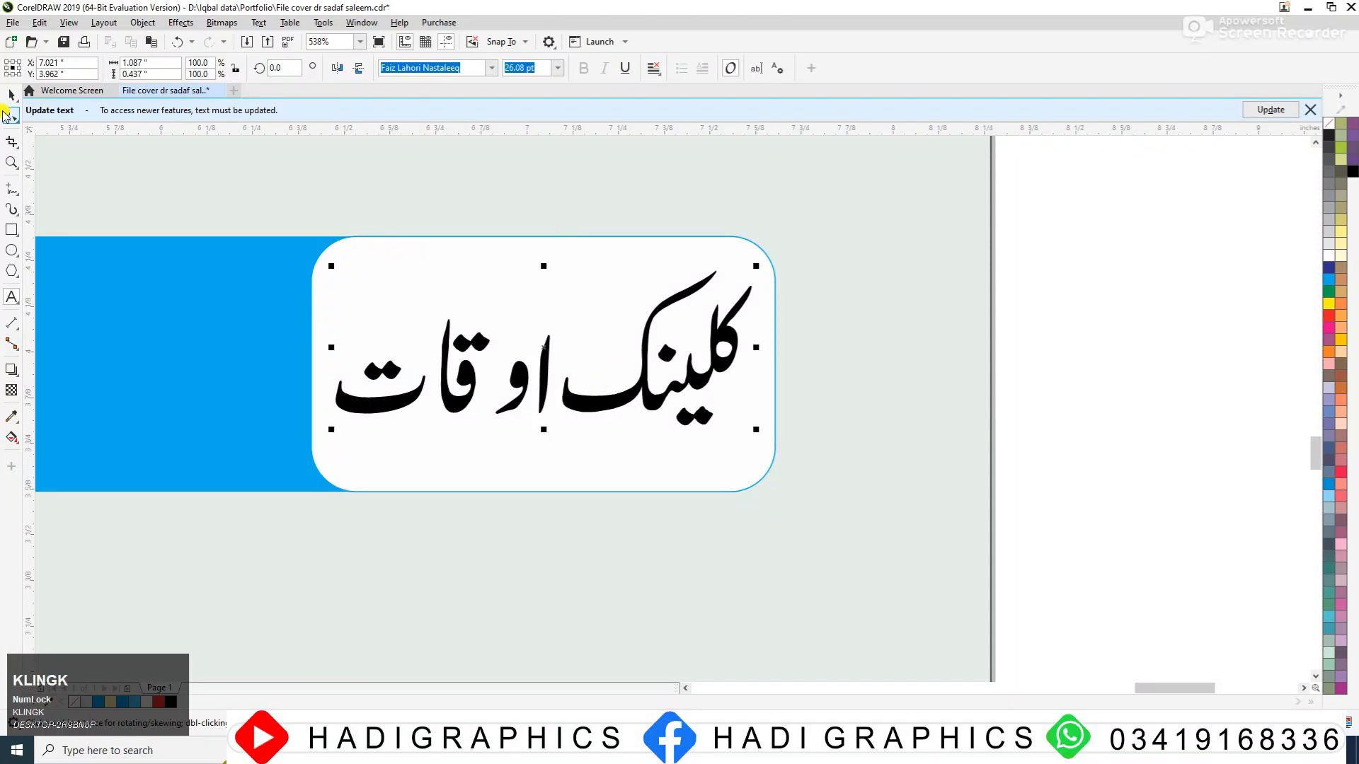
click(11, 95)
click(991, 370)
- Copy the white Urdu timings text from the original cover's bar onto the blue bar on the new page
key(F3)
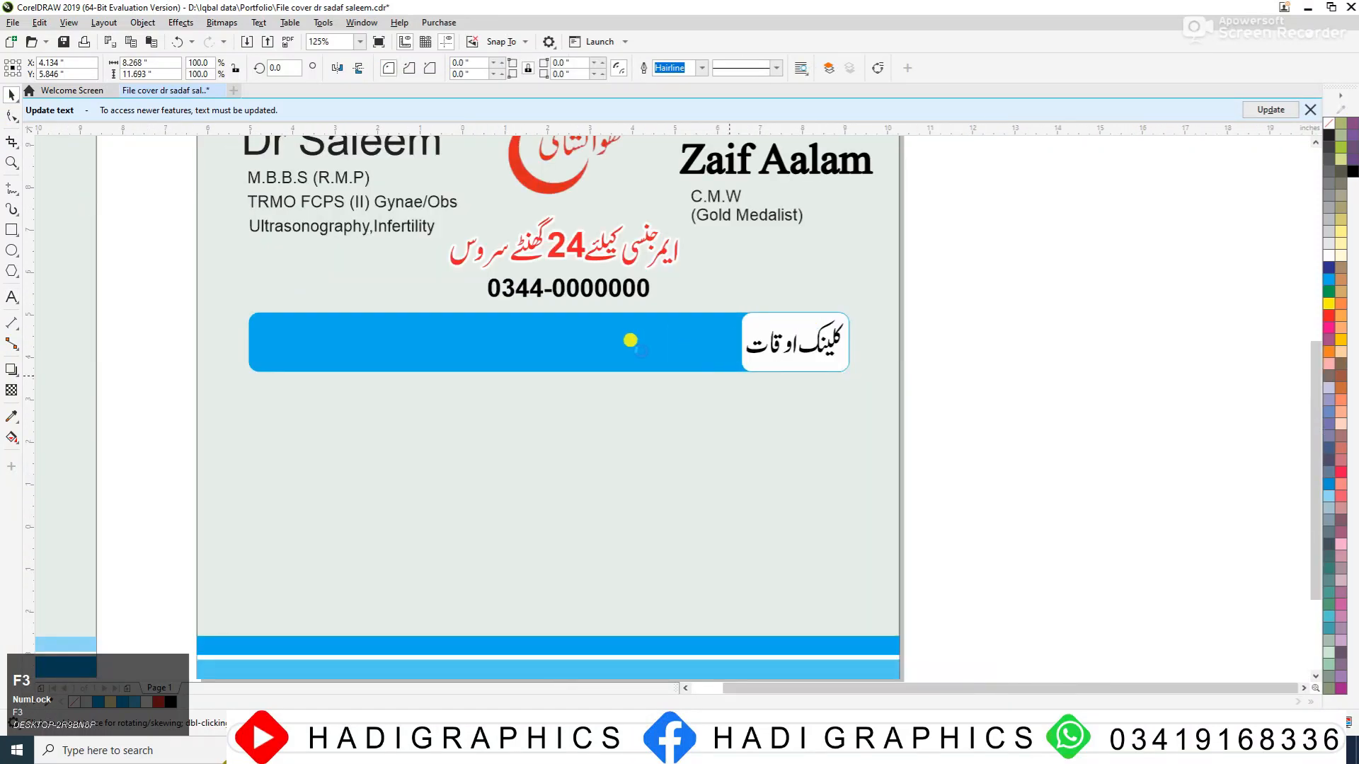
key(F3)
click(197, 329)
drag(198, 329, 620, 363)
key(F2)
drag(456, 321, 910, 455)
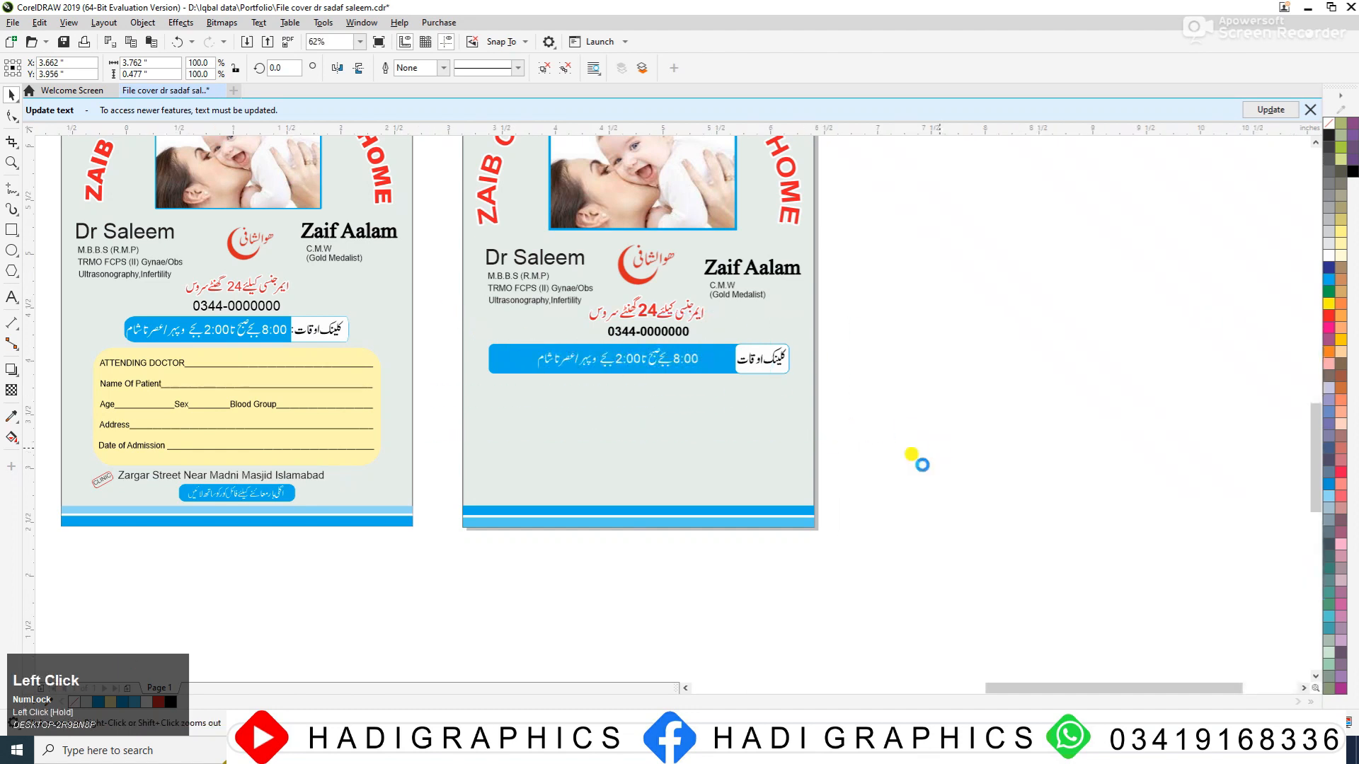
- Shorten the blue bar around the timings text and bring the white label section in to its right end
drag(872, 372, 807, 371)
click(942, 365)
drag(946, 364, 886, 371)
click(917, 375)
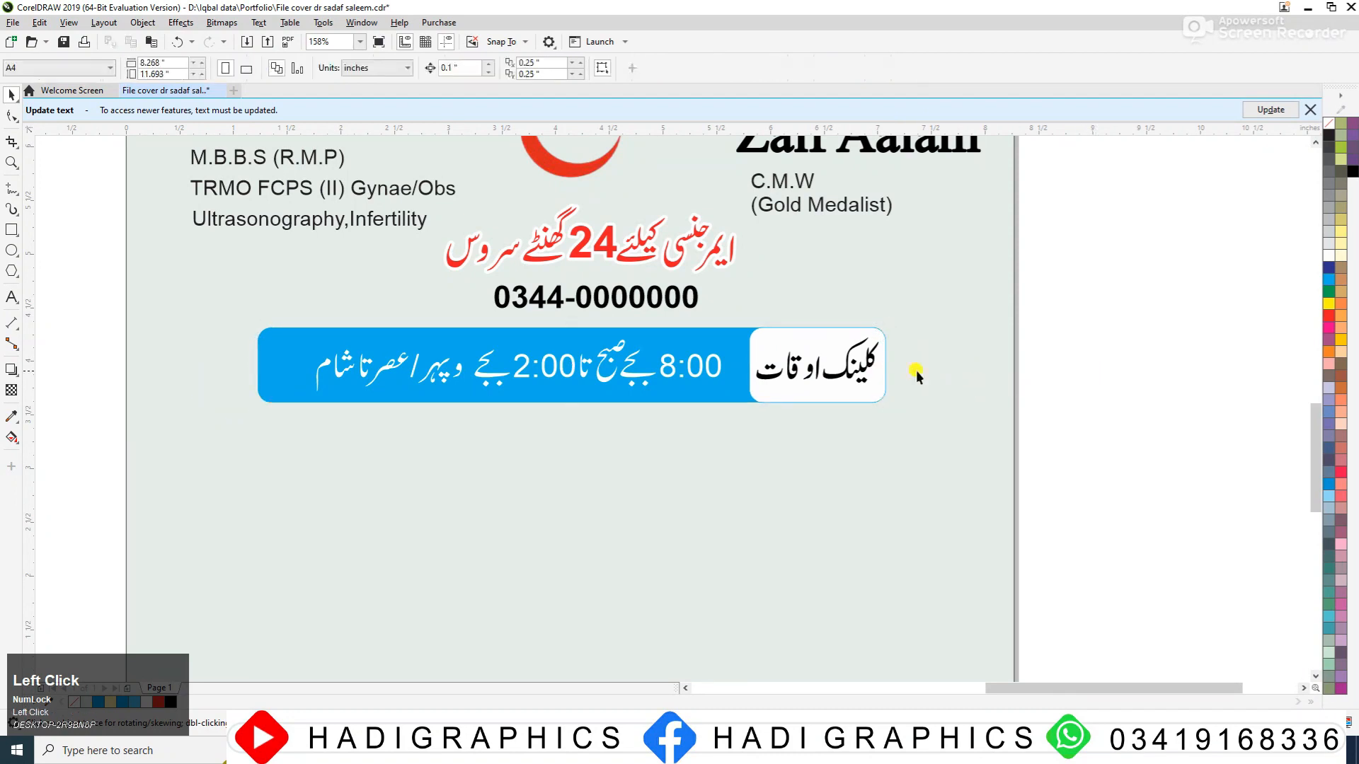
- Enlarge the timings text to about 4.07 by 0.52 inches and nudge it into place within the blue bar
click(438, 369)
drag(304, 330, 272, 327)
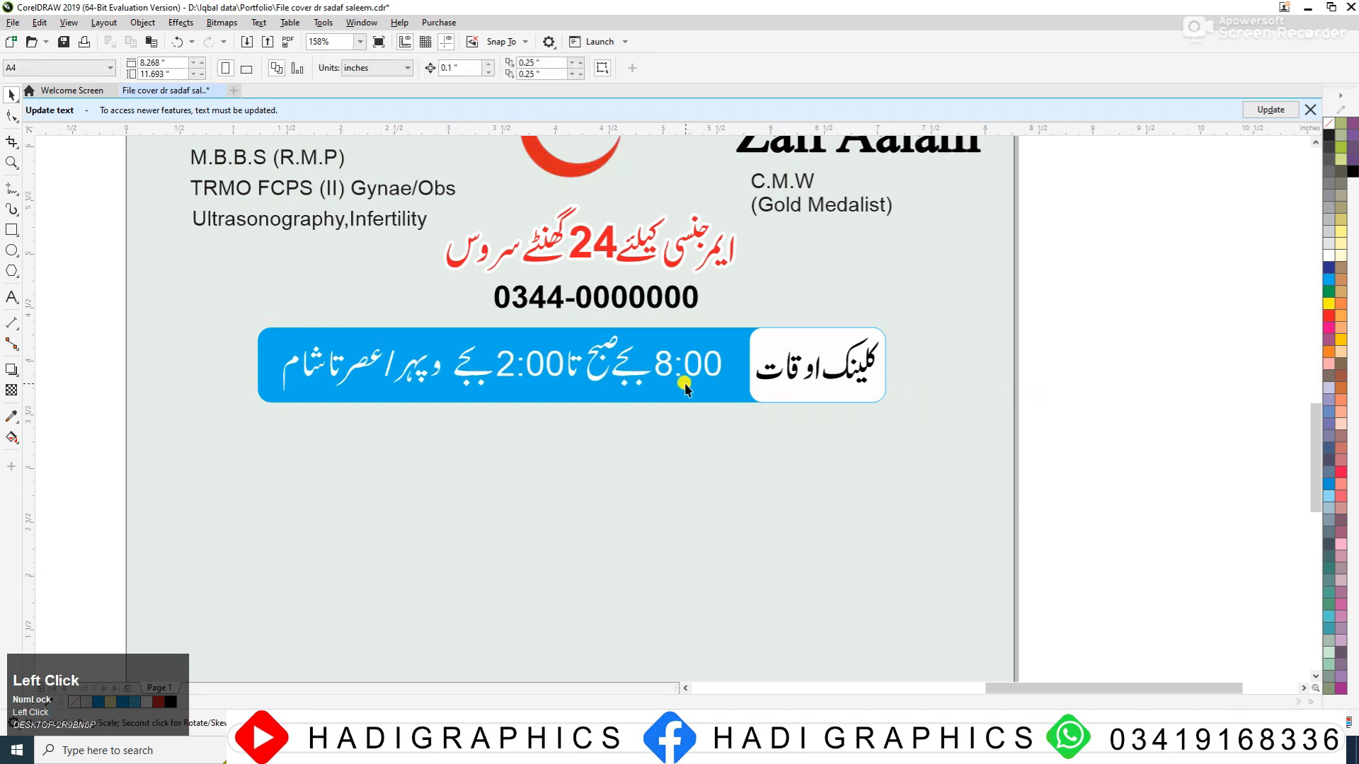
key(Down)
key(Right)
key(Up)
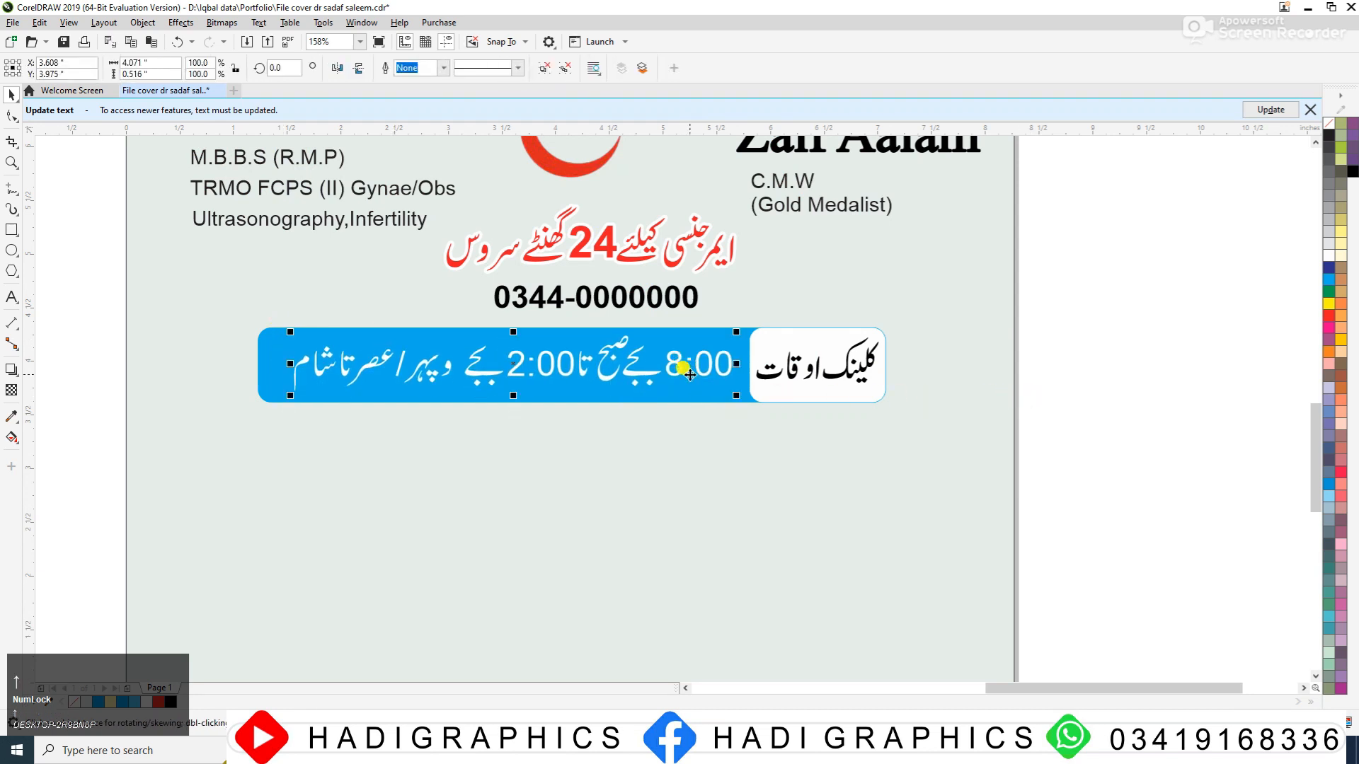
- Move the clinic timings bar with its label and Urdu text slightly up, closer to the phone number
scroll(691, 375, down, 3)
key(Escape)
scroll(812, 358, down, 3)
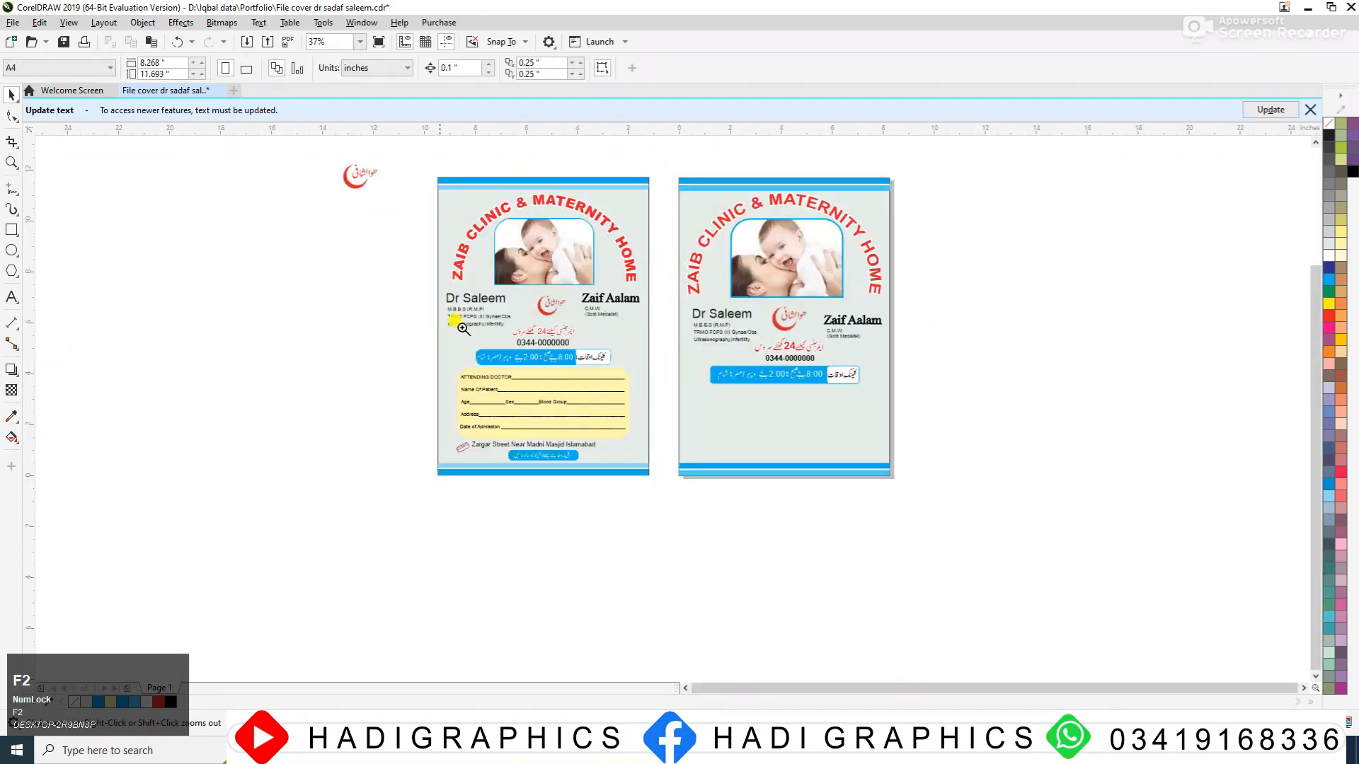
drag(373, 319, 1042, 516)
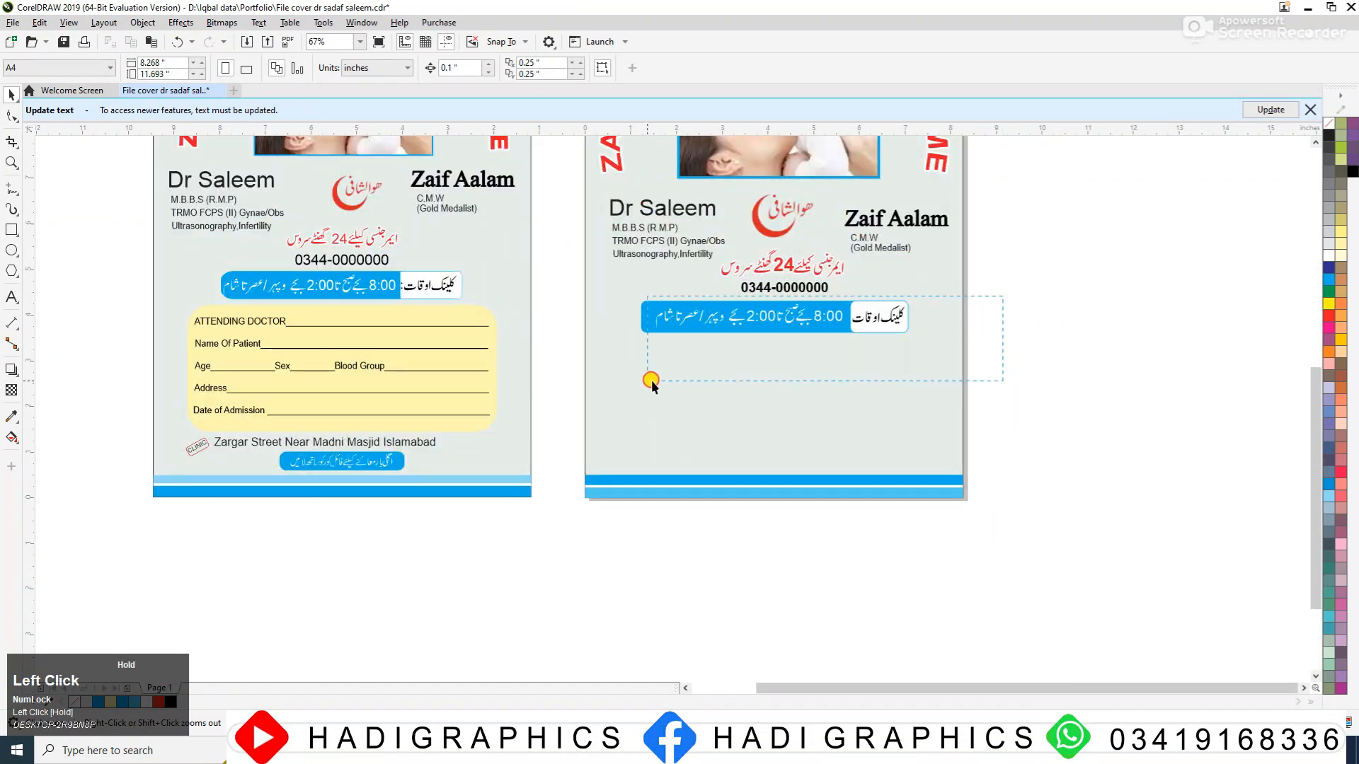
drag(579, 377, 579, 377)
key(F3)
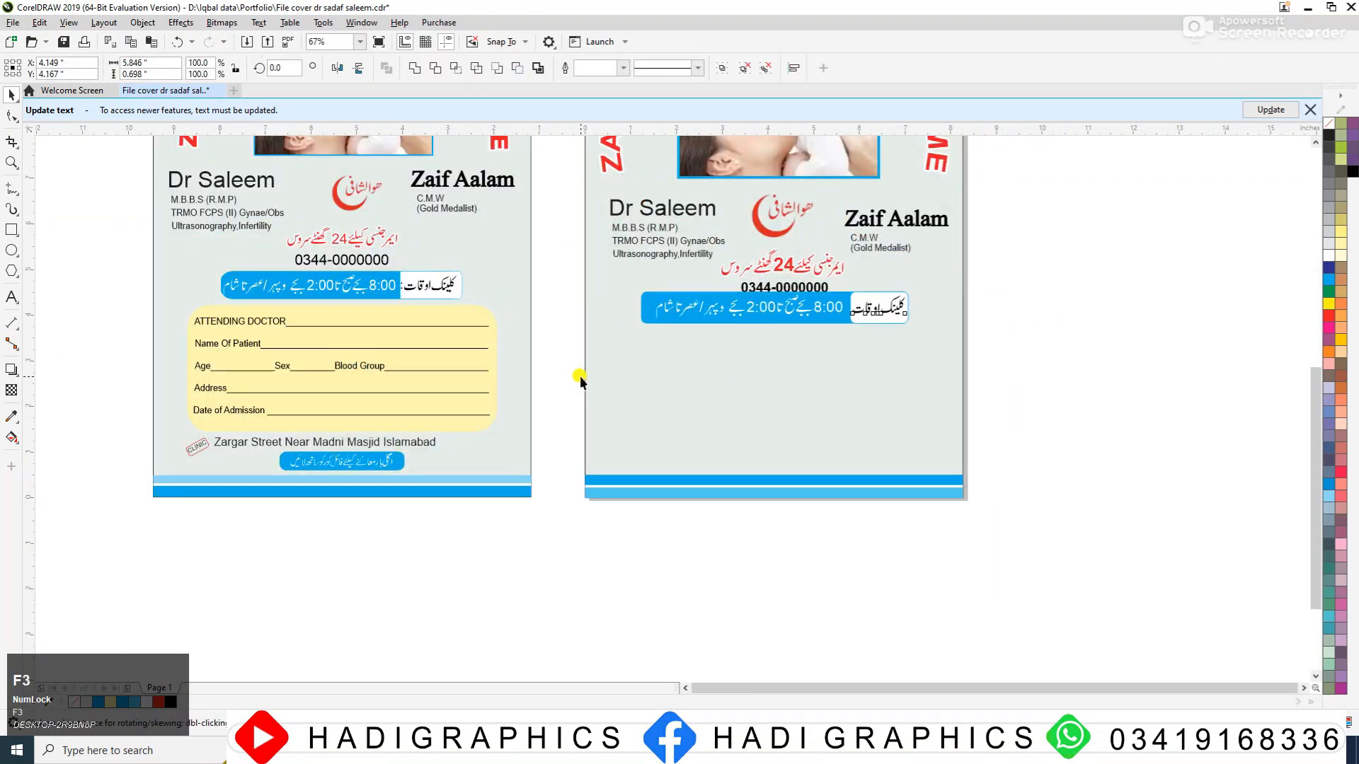
- Shift the doctors' details, logo, Urdu emergency line and phone number together slightly up the new page
key(F2)
drag(622, 288, 849, 303)
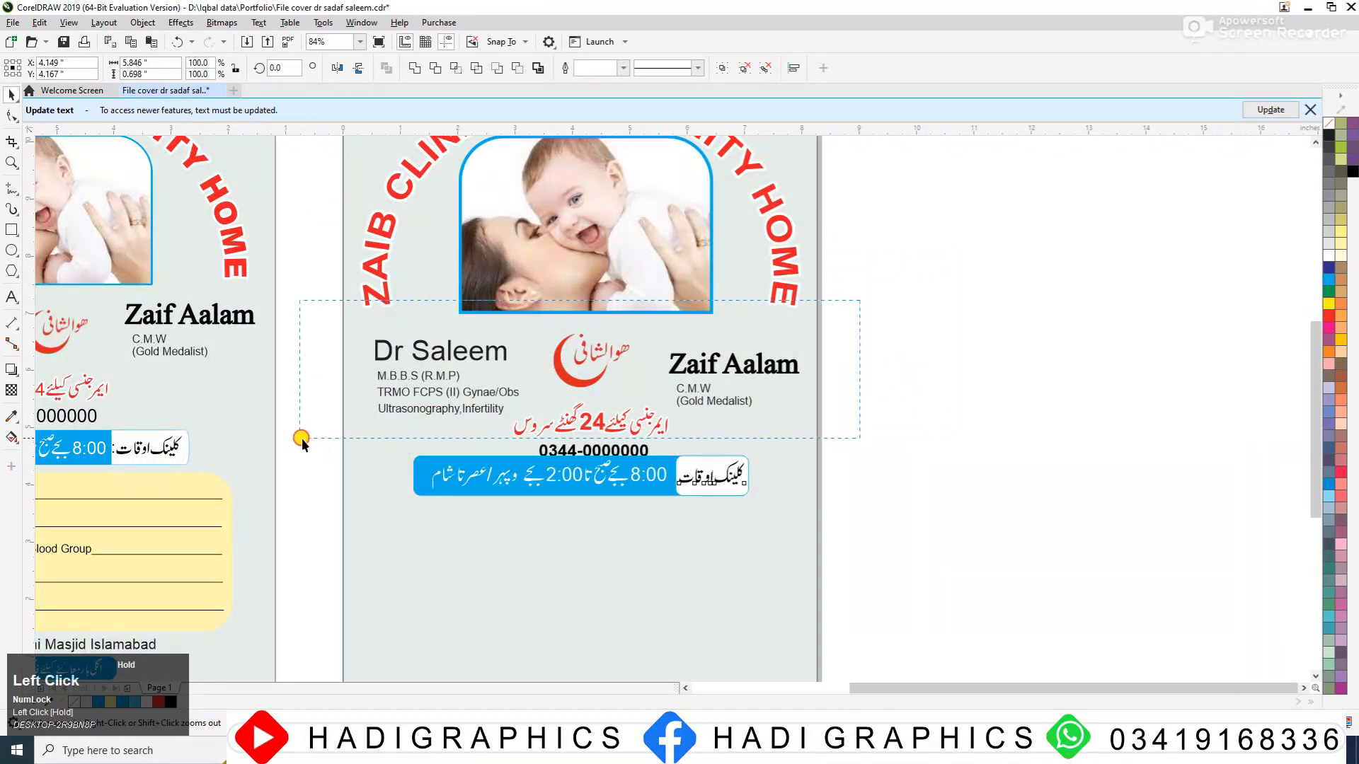
drag(297, 464, 299, 467)
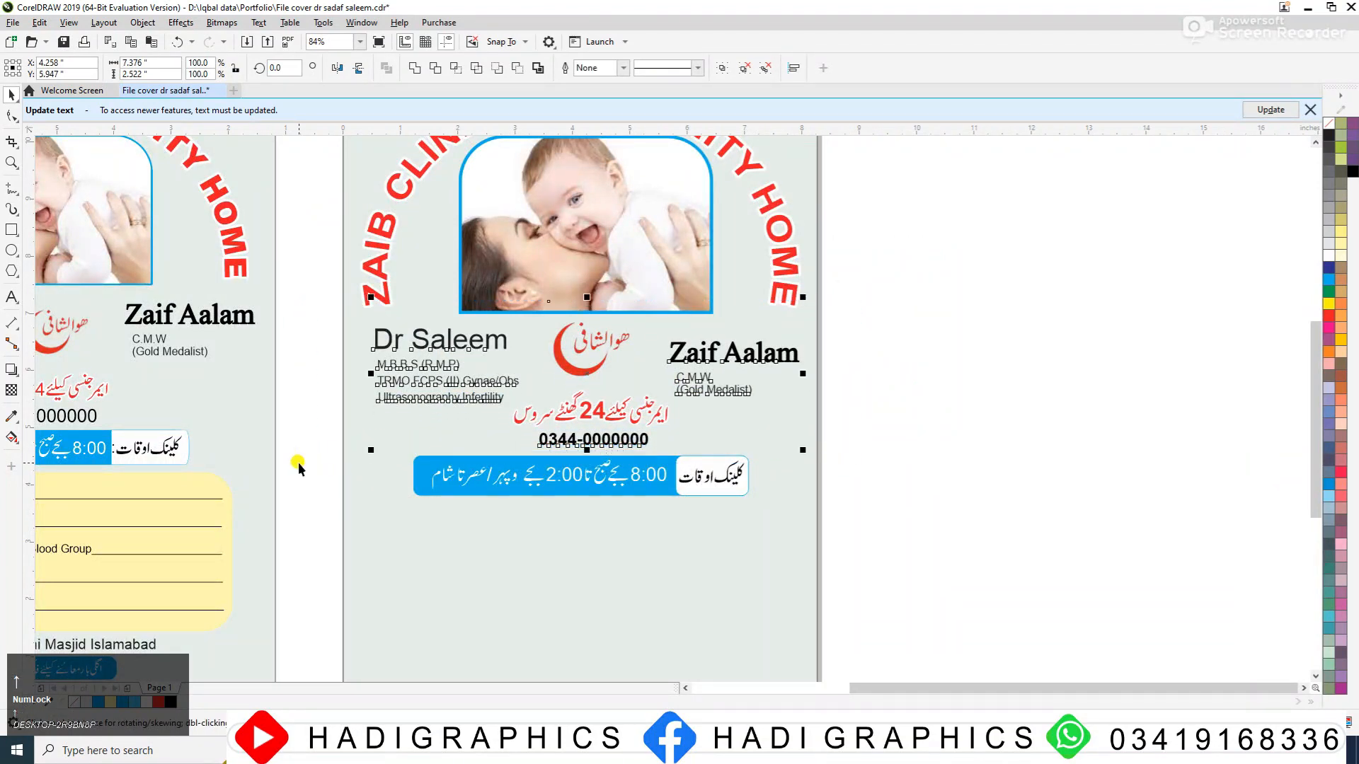
key(F3)
- Draw a rectangle about 7.71 by 2.37 inches below the timings bar on the new page
key(F2)
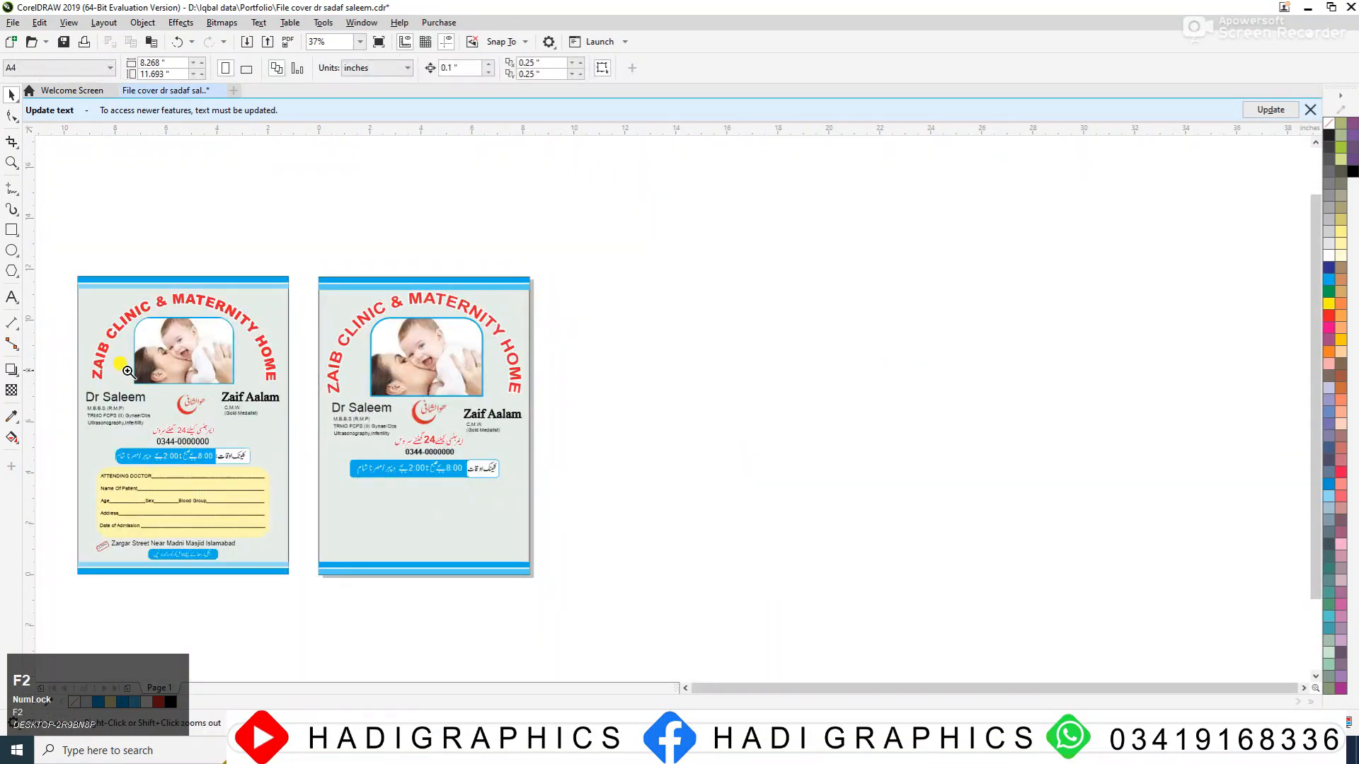
drag(128, 372, 622, 628)
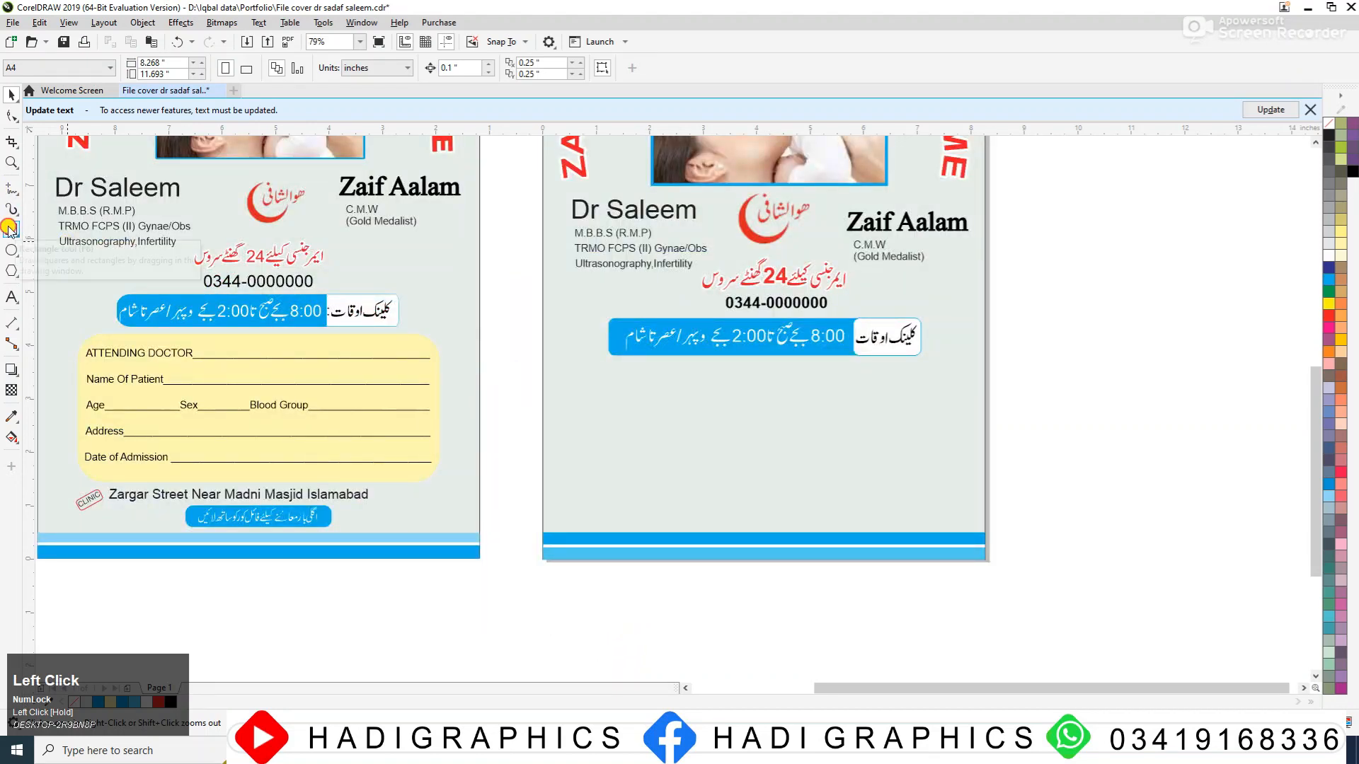
click(9, 229)
drag(558, 366, 972, 494)
key(space)
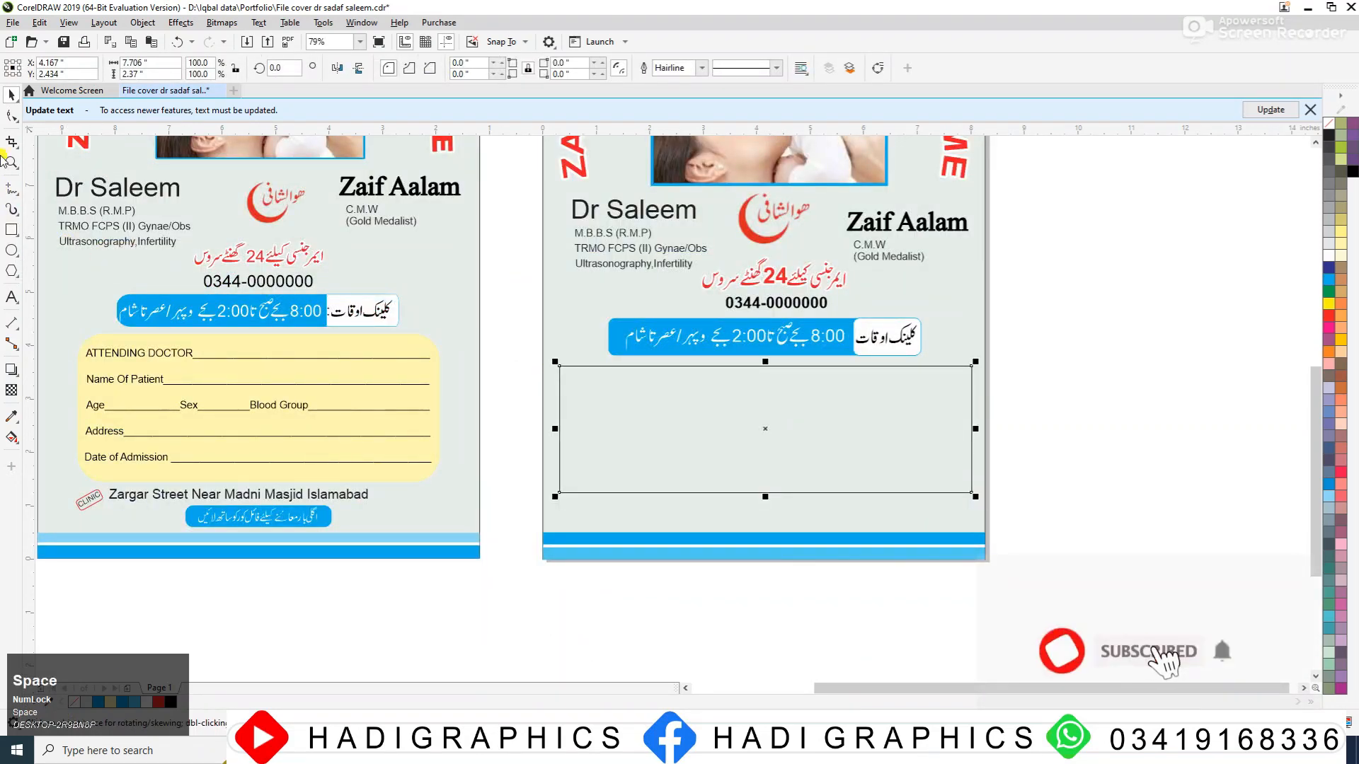
- Round the rectangle's corners to about 0.49 inches and stretch its height to about 2.5 inches
click(11, 115)
click(563, 367)
drag(561, 368, 585, 382)
key(space)
drag(765, 497, 765, 504)
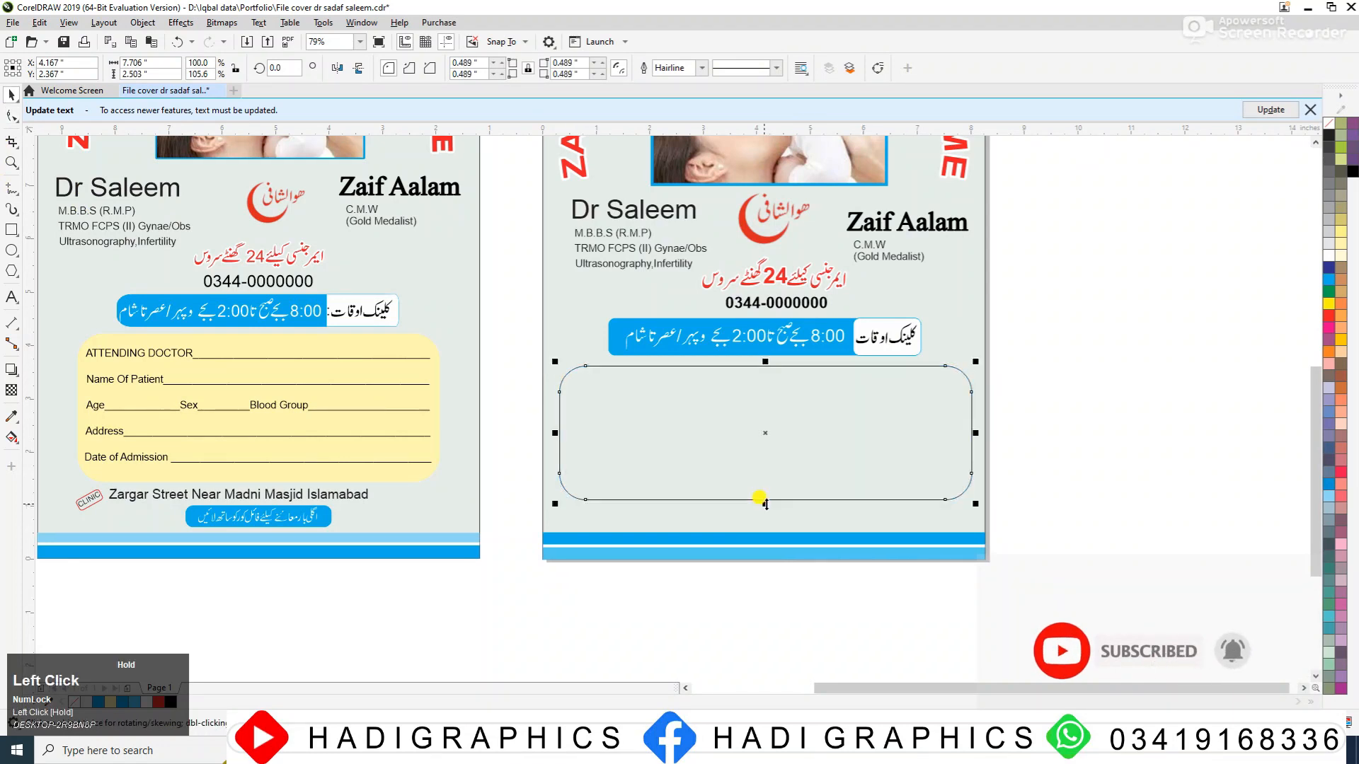
- Fill the rounded rectangle with pale yellow and remove its outline
click(1337, 336)
click(1343, 237)
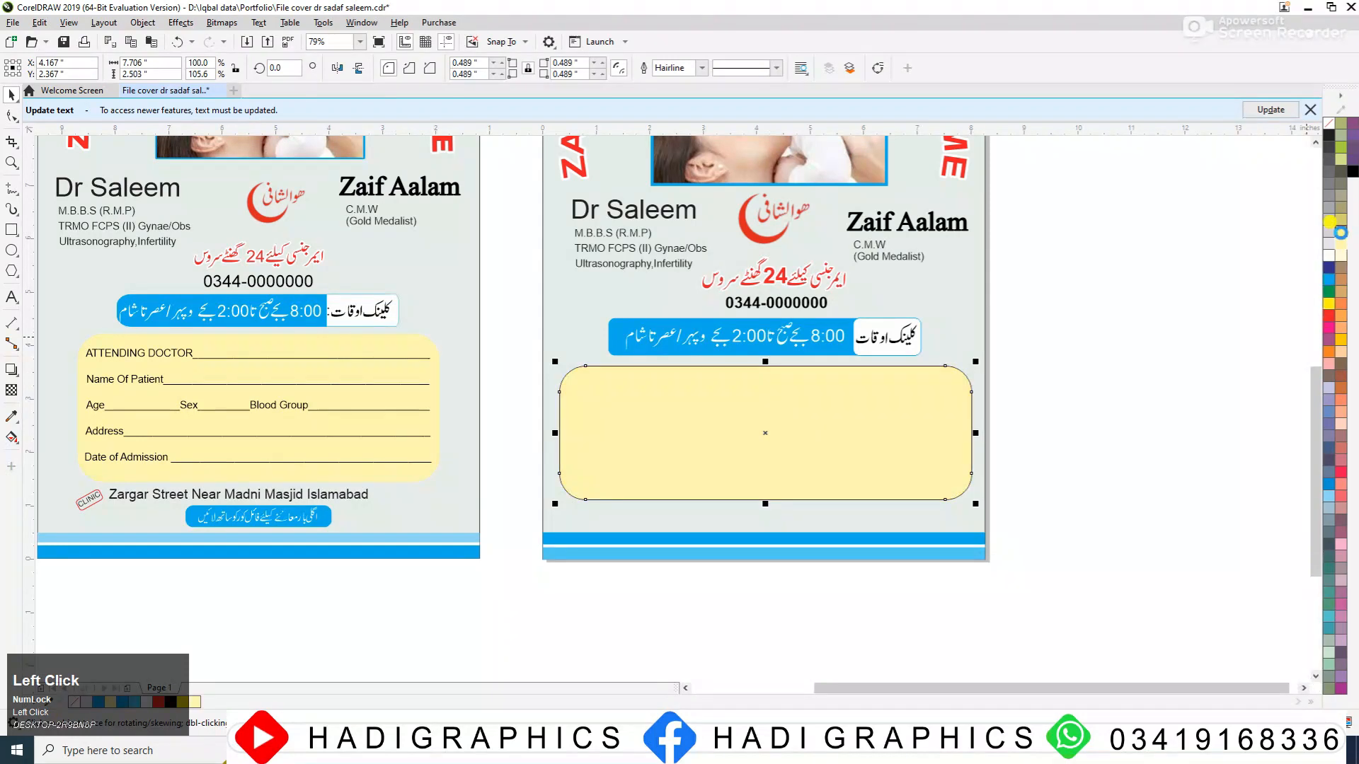
right_click(1329, 124)
click(1172, 351)
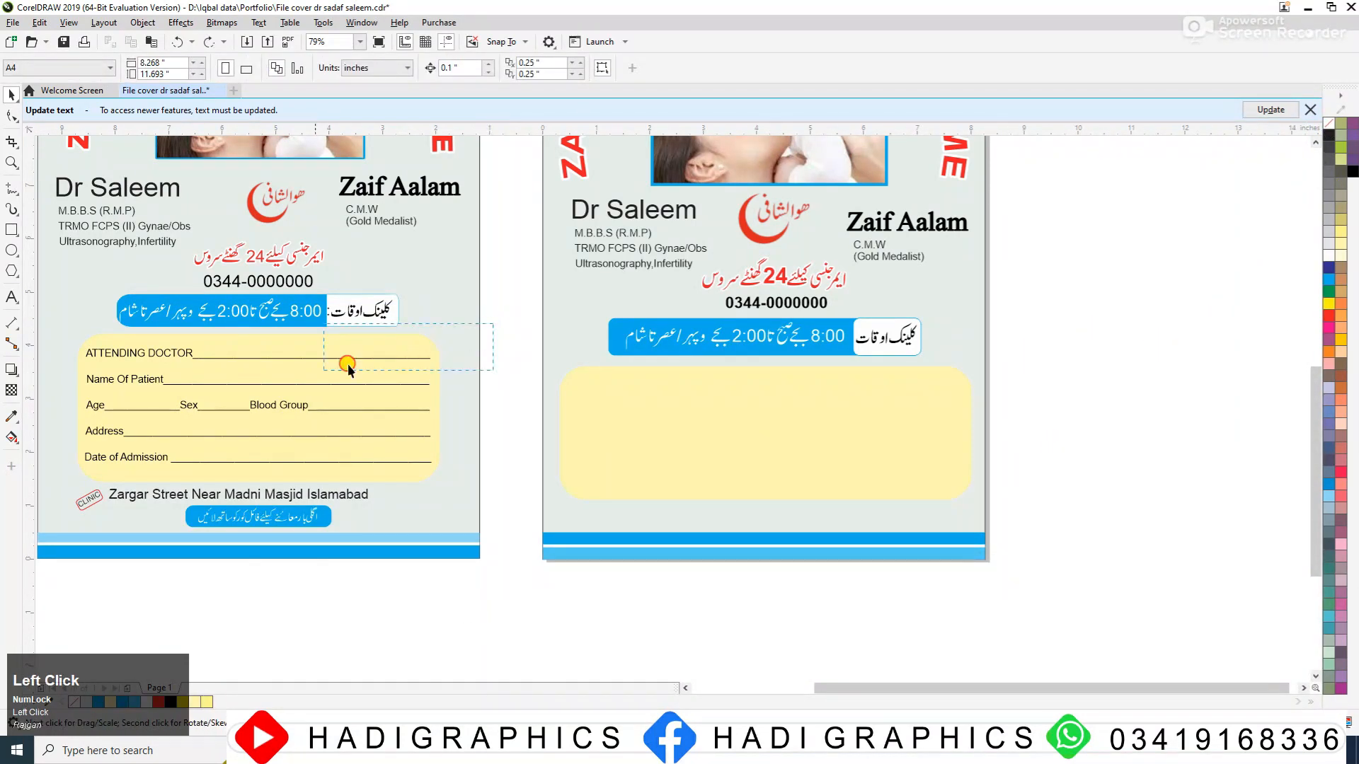
- Copy the patient form lines, from ATTENDING DOCTOR to Date of Admission, from the original cover onto the new yellow panel
drag(78, 423, 46, 478)
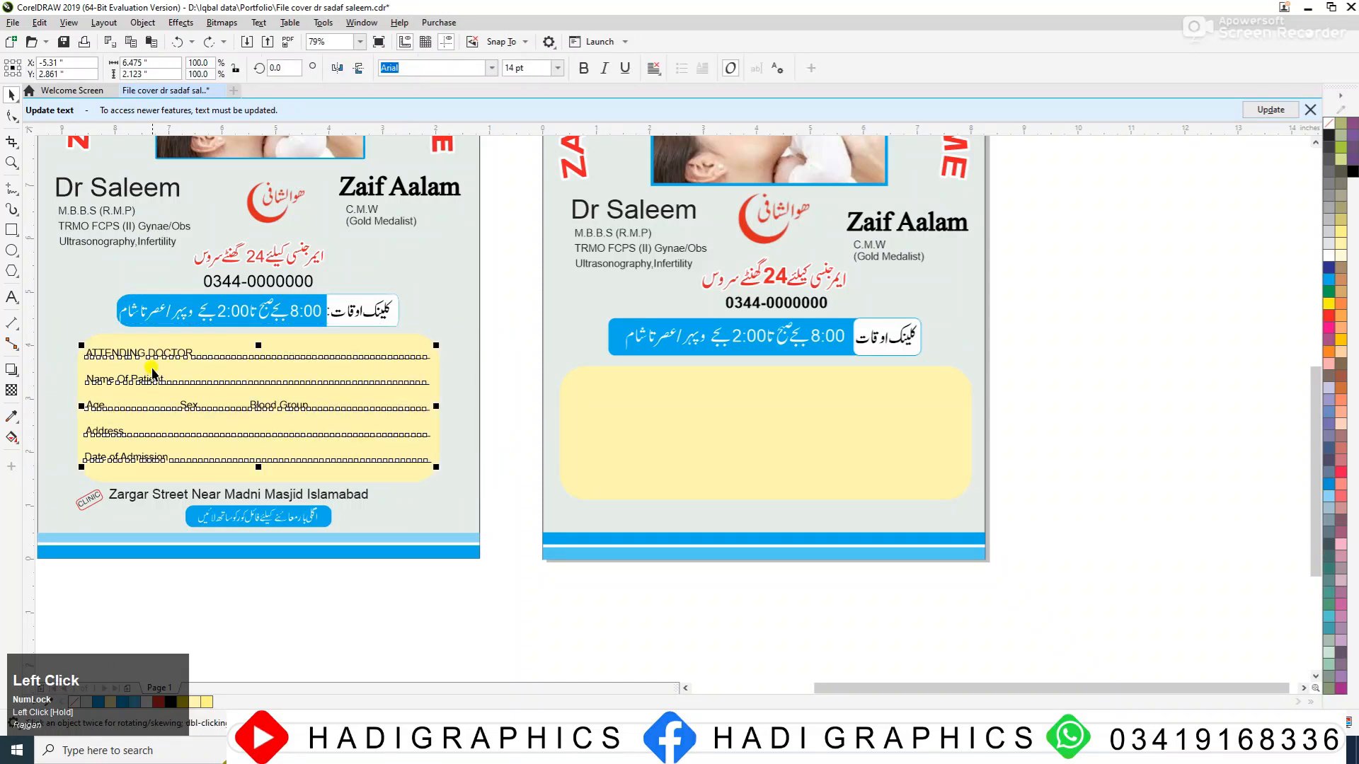
drag(153, 352, 647, 384)
right_click(647, 384)
key(F2)
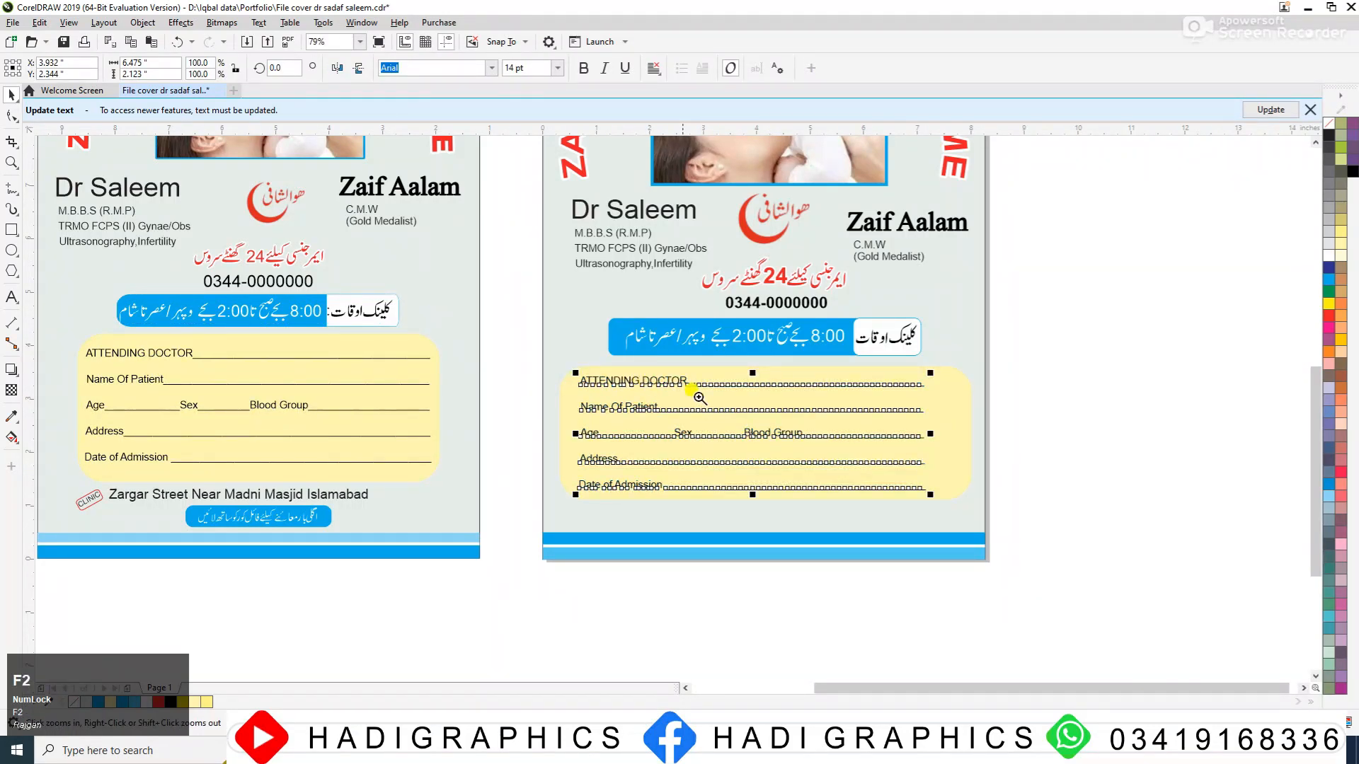
drag(484, 312, 1019, 504)
click(1076, 402)
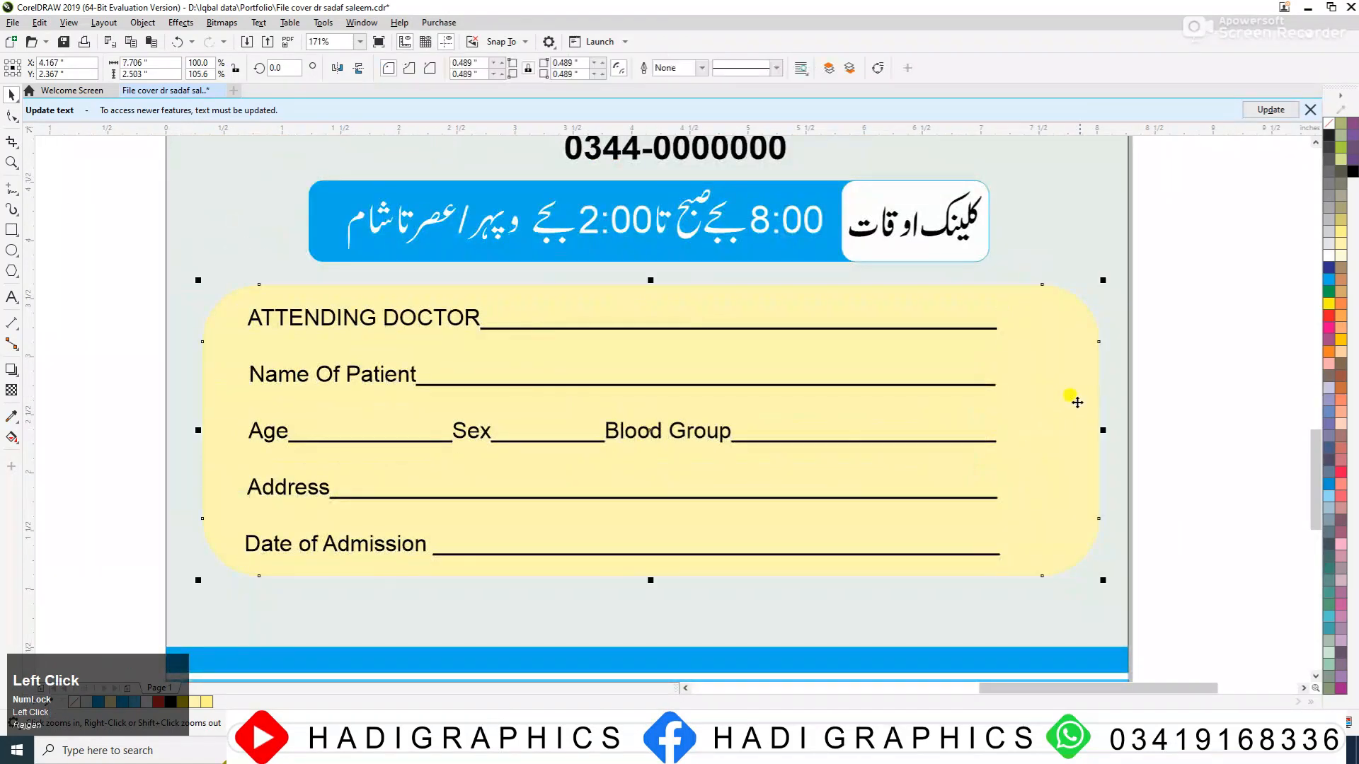
click(1176, 400)
click(995, 327)
drag(1003, 322, 1013, 316)
key(ctrl+z)
ctrl+click(1000, 329)
- Narrow the yellow panel to about 6.98 inches wide, and shift it with the form lines right to centre them on the page
click(1090, 424)
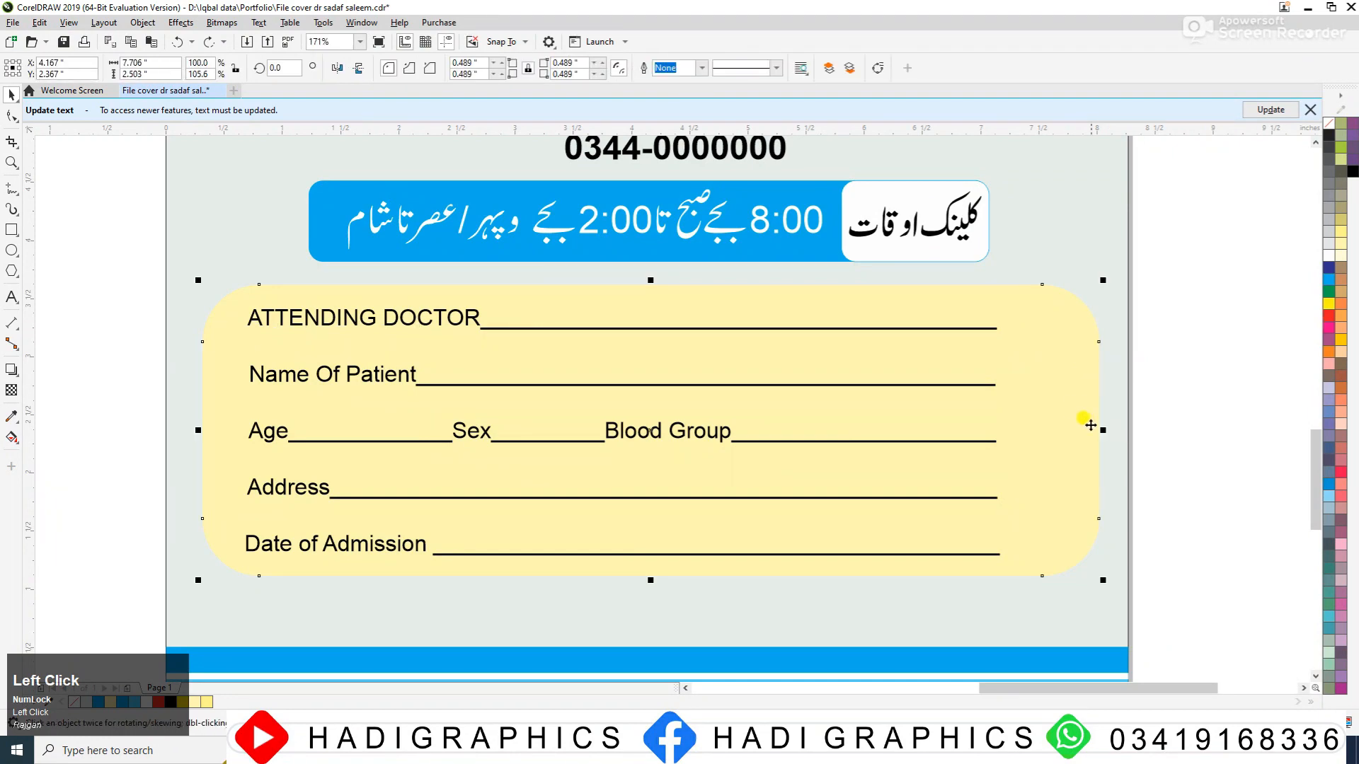
drag(1095, 424, 1018, 431)
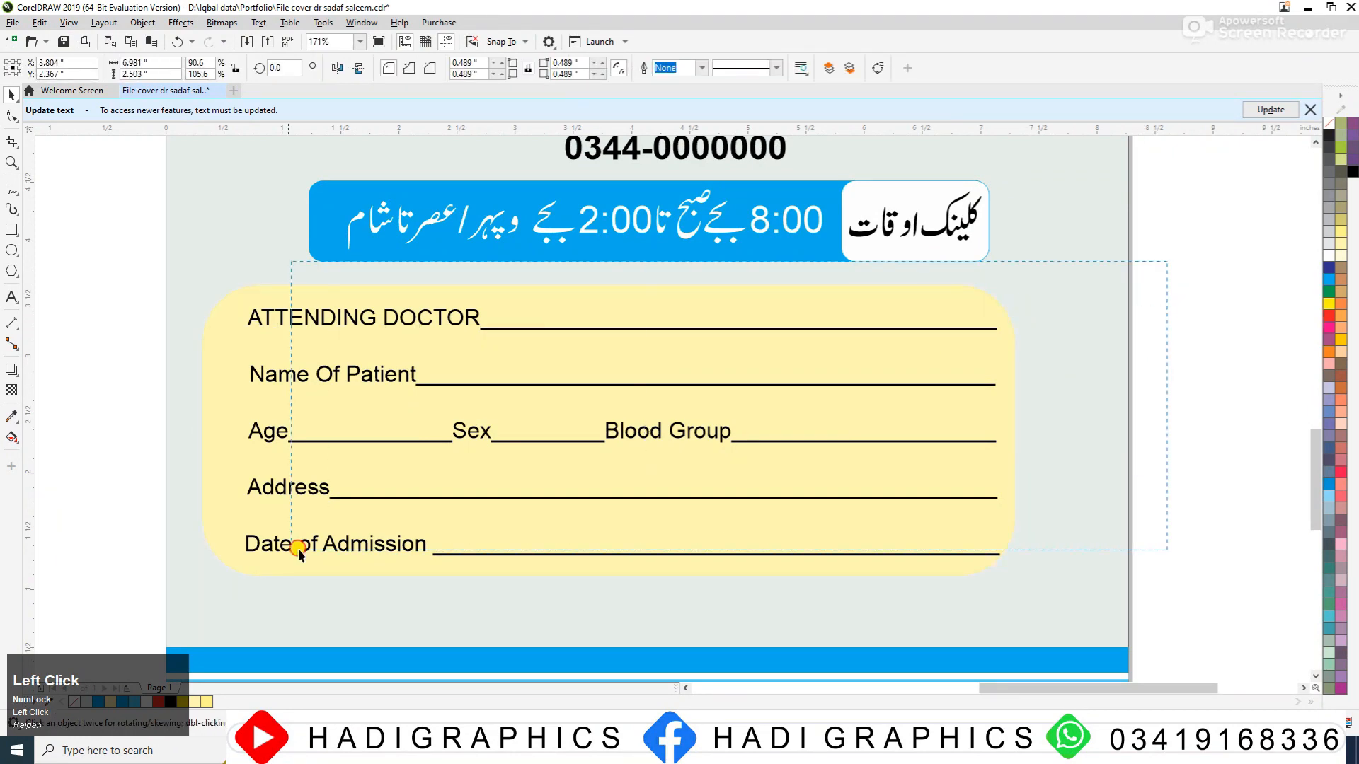
drag(176, 606, 177, 603)
drag(527, 446, 546, 443)
click(257, 293)
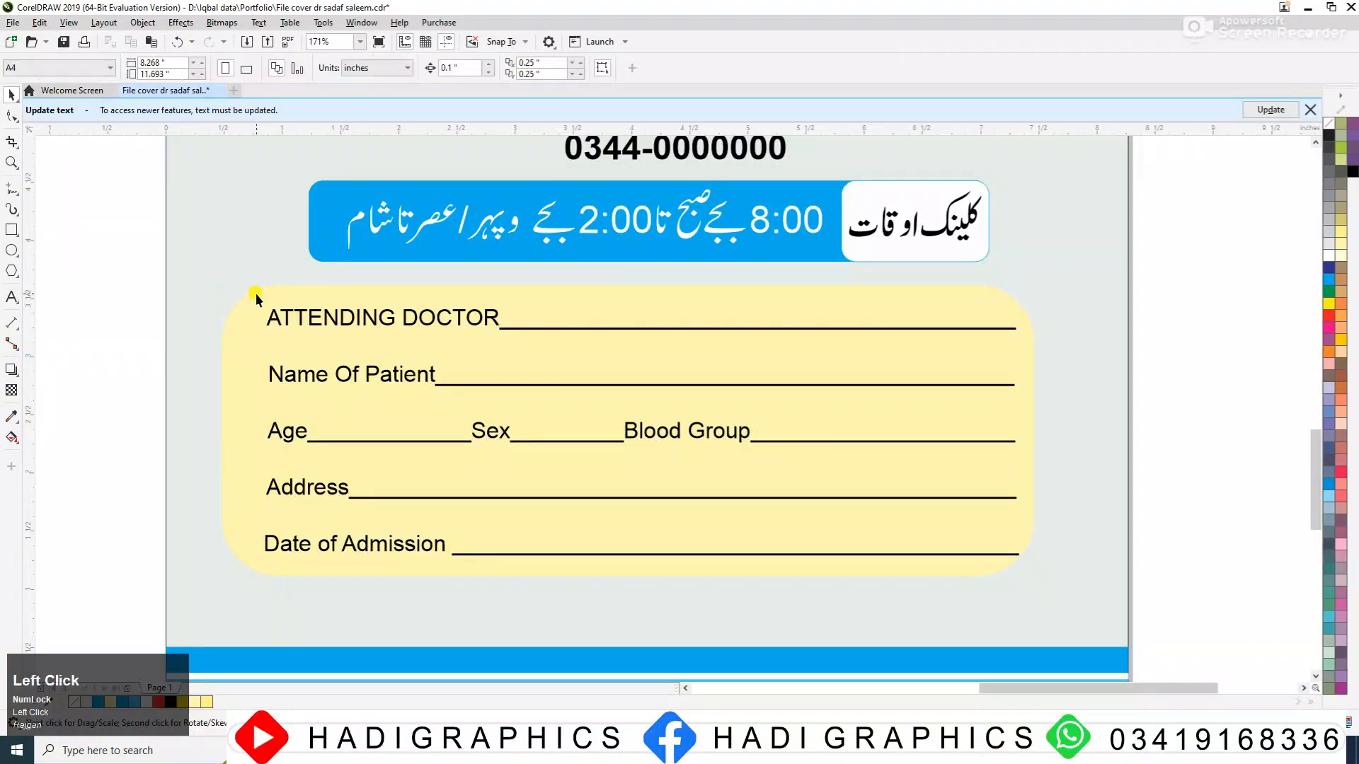
- Nudge the five form lines slightly left so they sit centred within the yellow panel
drag(1010, 583, 1021, 583)
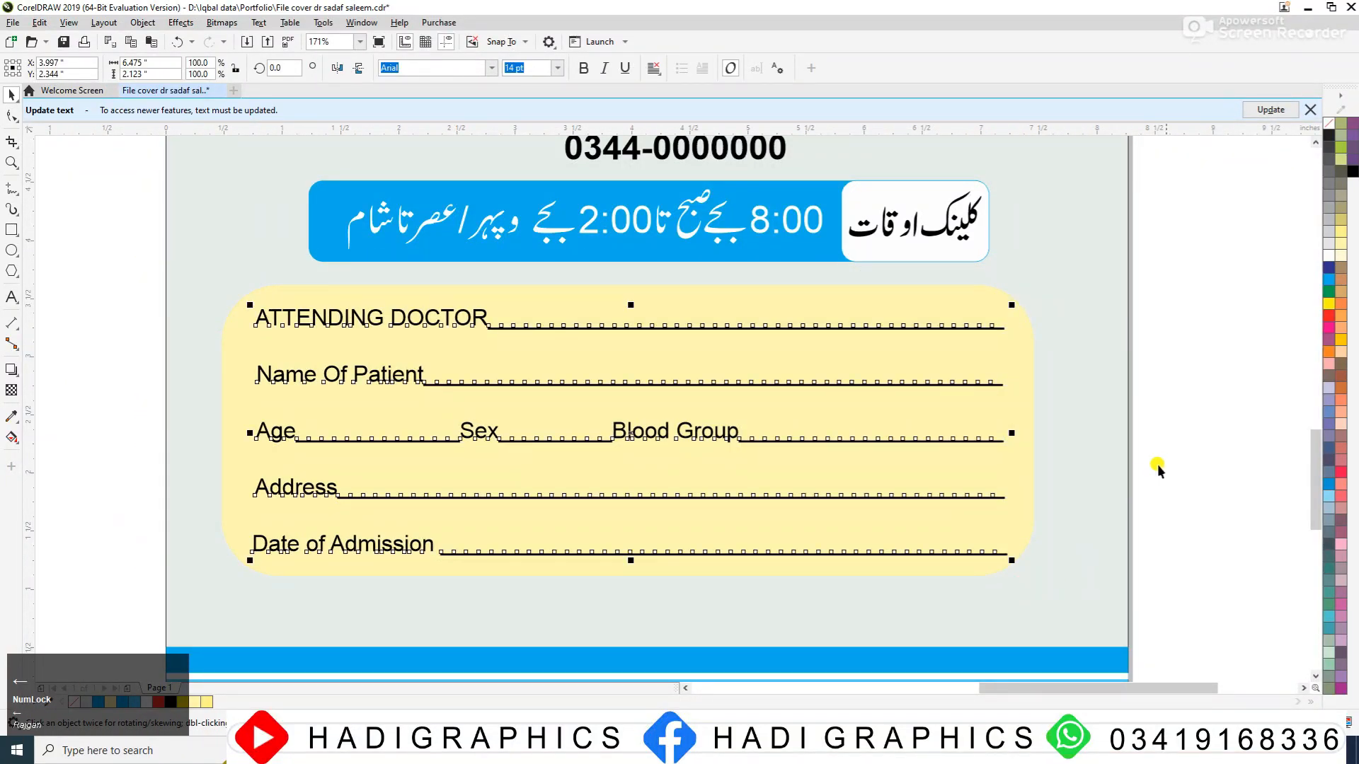
click(1196, 446)
key(F3)
key(F3)
key(F2)
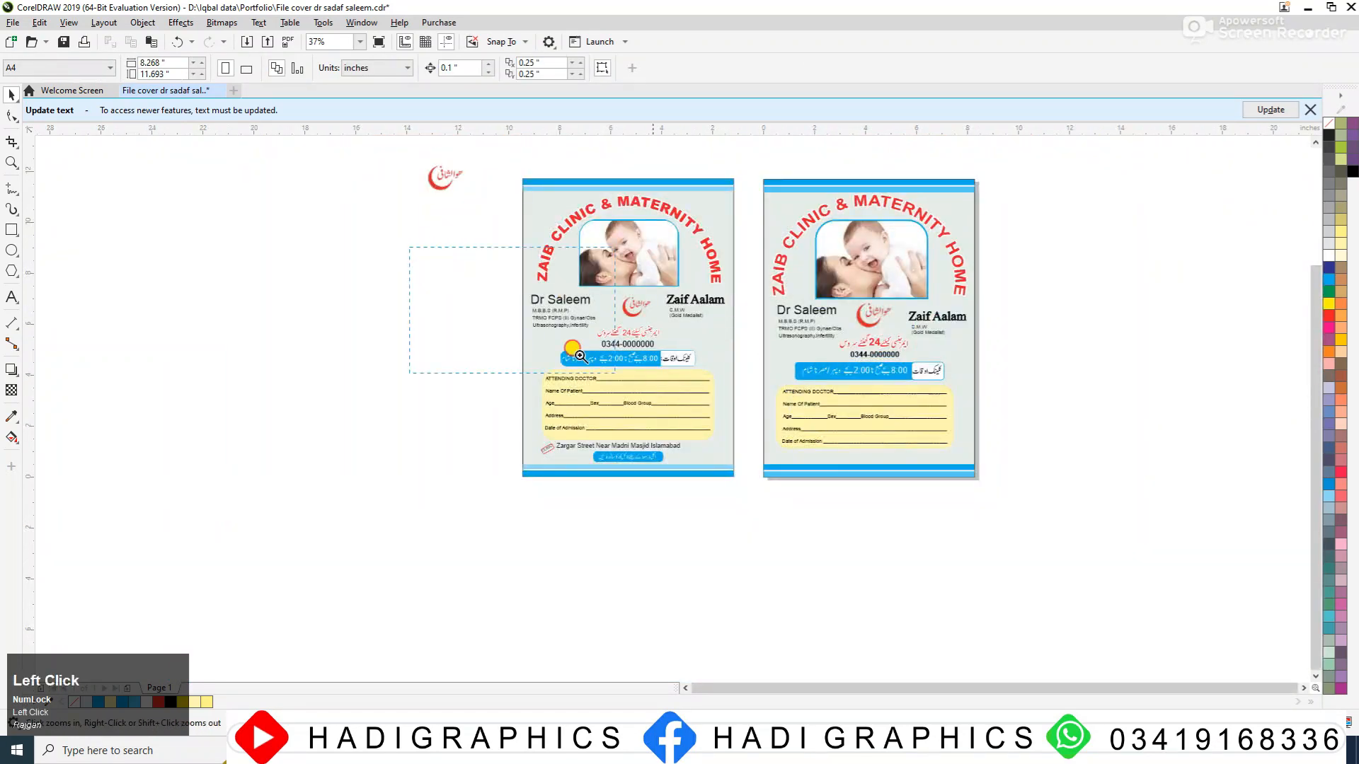